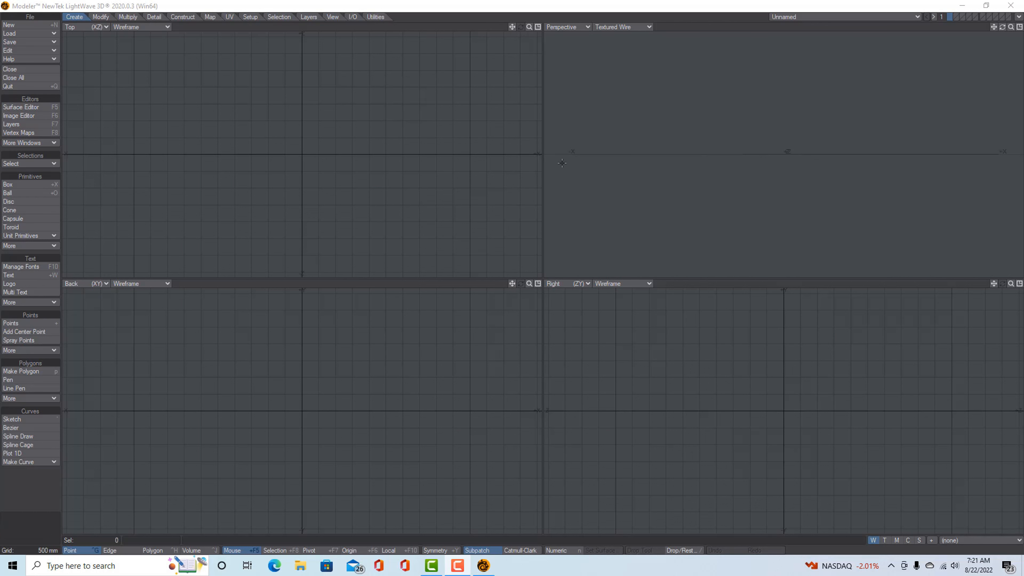
# Orbit the perspective view to a raised angle, check it at full size, and look at the second layer before returning to the first.
pyautogui.moveTo(1003, 27); pyautogui.dragTo(1014, 36)
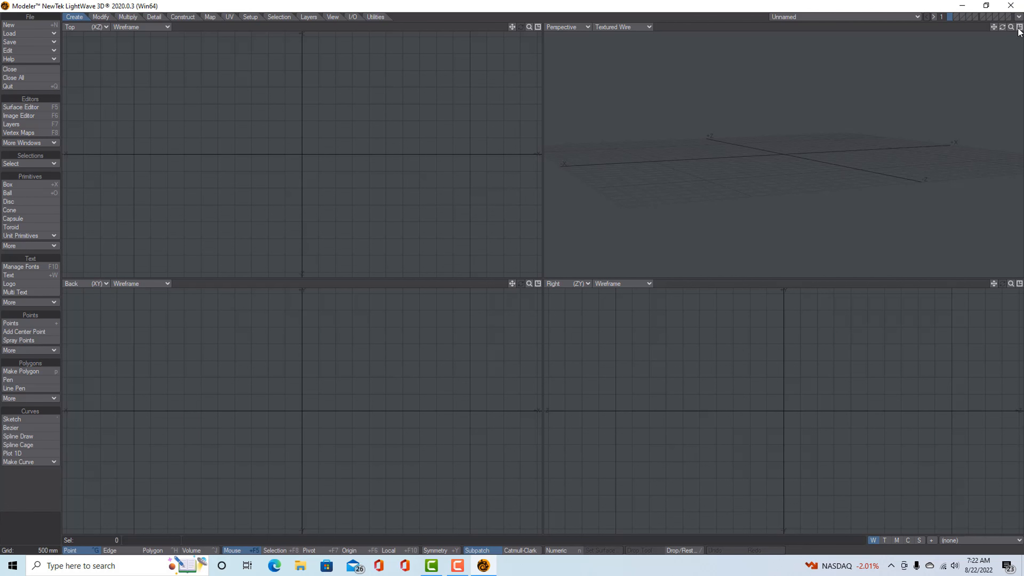
pyautogui.click(1019, 27)
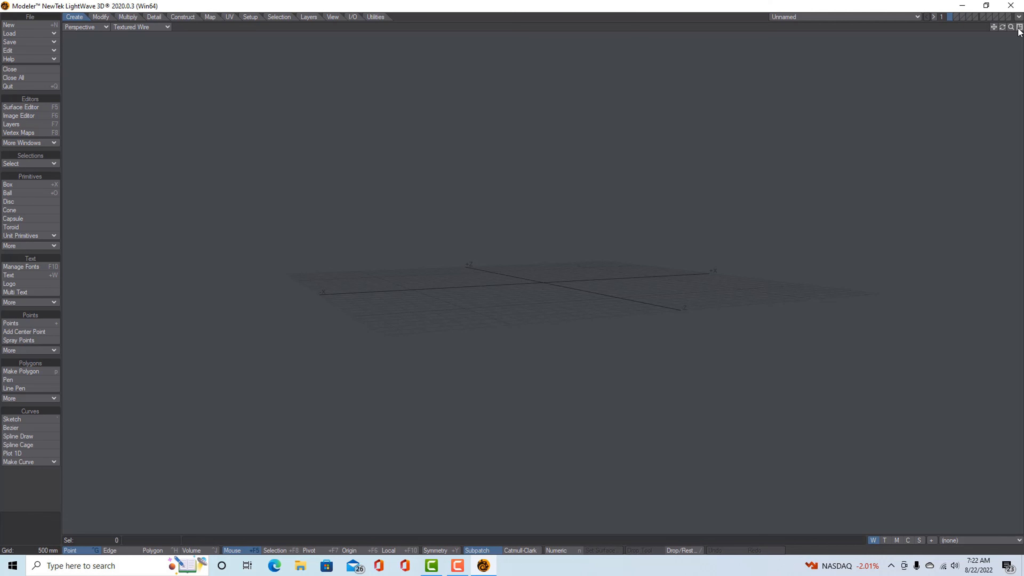
pyautogui.click(1020, 28)
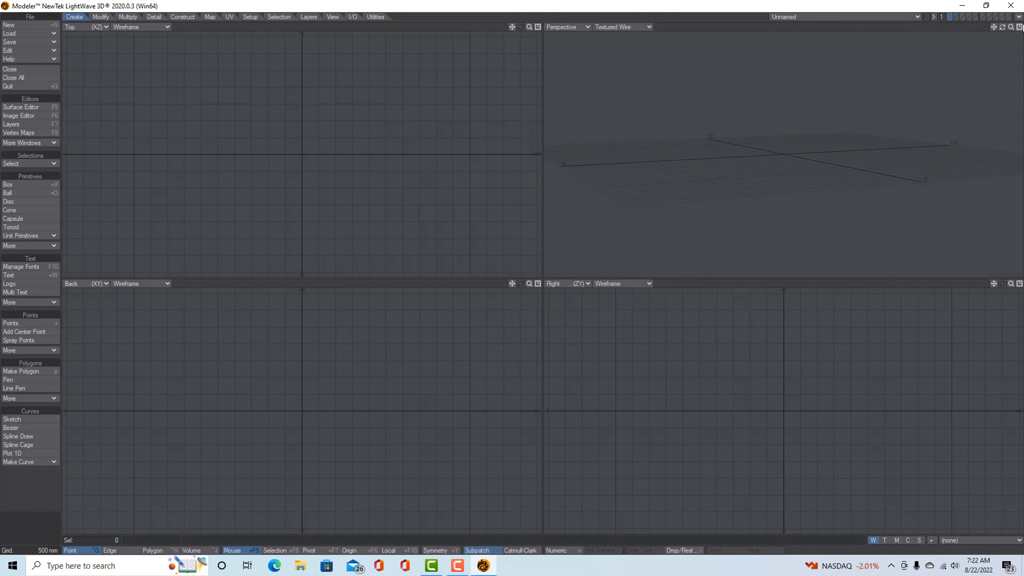
pyautogui.click(962, 17)
pyautogui.click(949, 17)
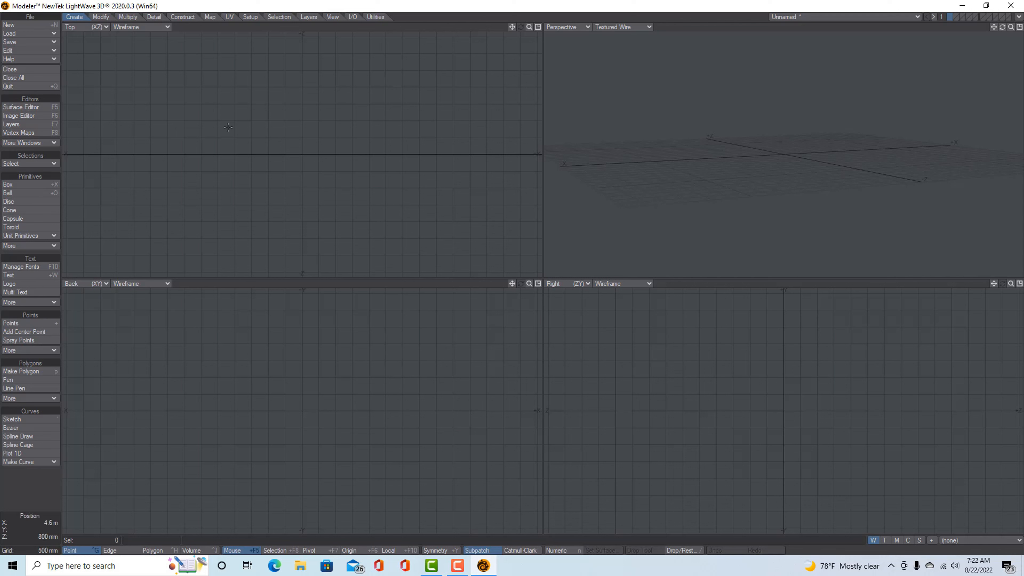
# Review the tool sets from Modify through View and return to the Create tools.
pyautogui.click(101, 17)
pyautogui.click(128, 17)
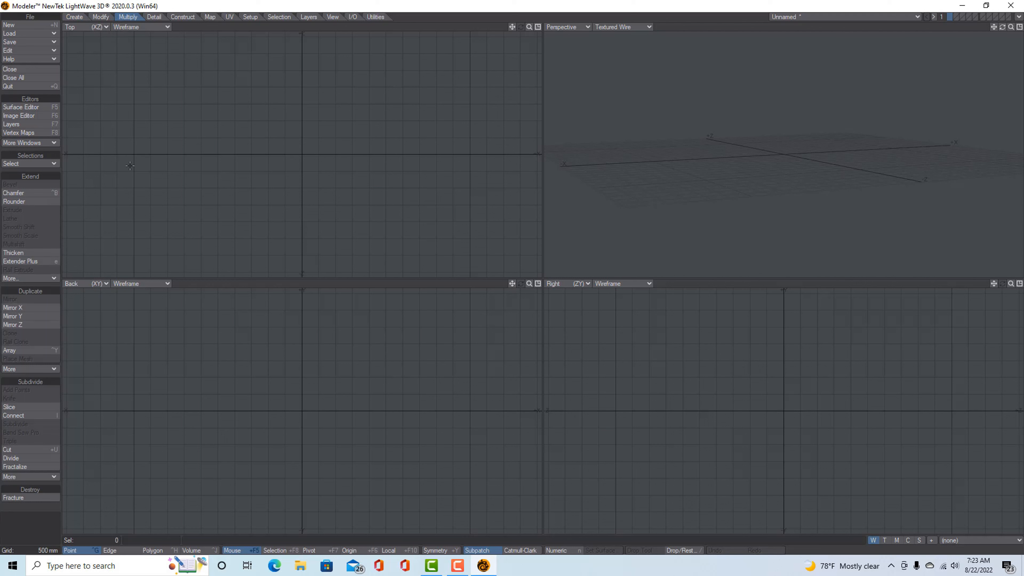
pyautogui.click(155, 18)
pyautogui.click(182, 18)
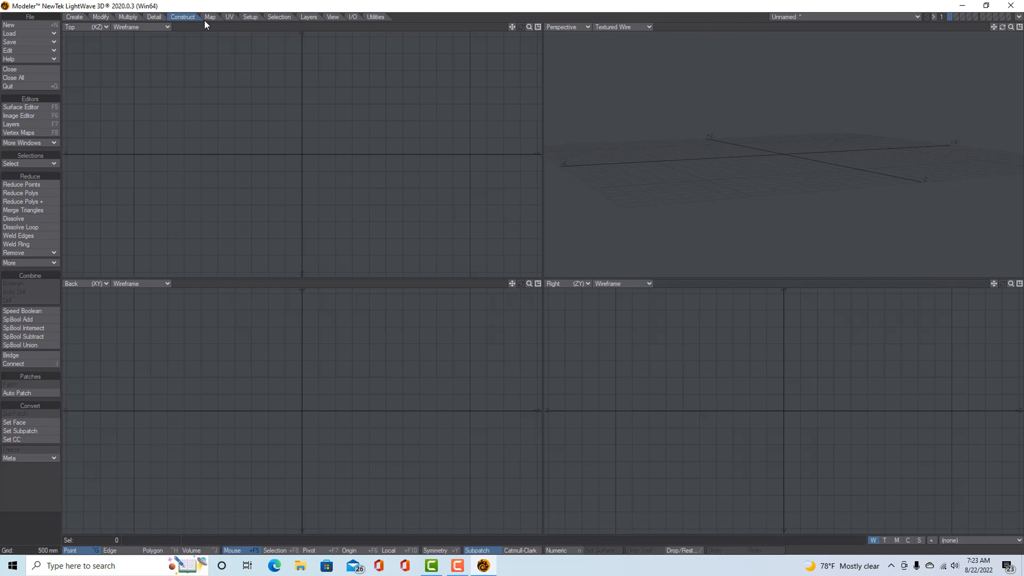
pyautogui.click(210, 17)
pyautogui.click(230, 17)
pyautogui.click(250, 17)
pyautogui.click(276, 17)
pyautogui.click(311, 17)
pyautogui.click(340, 17)
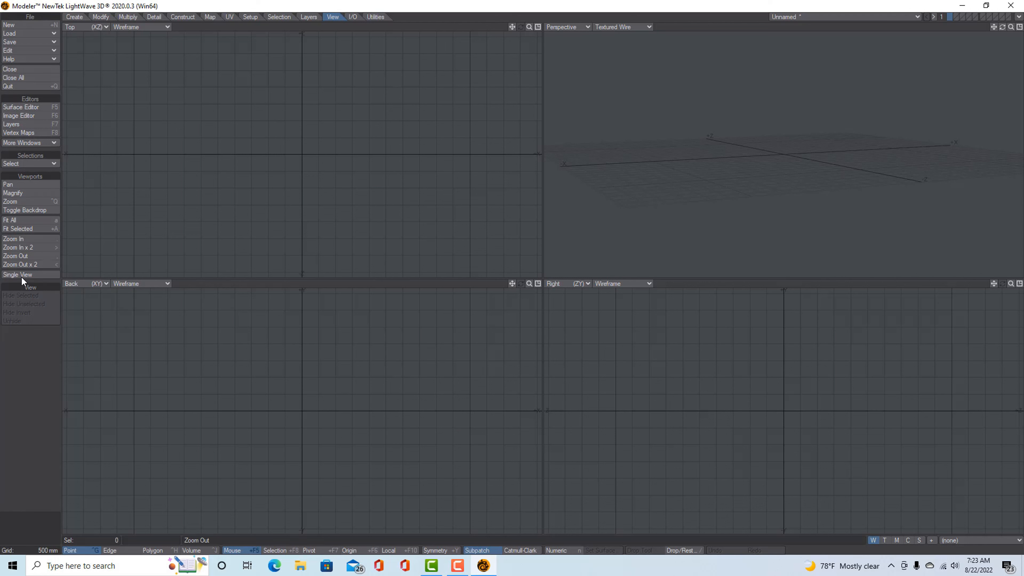
pyautogui.click(75, 18)
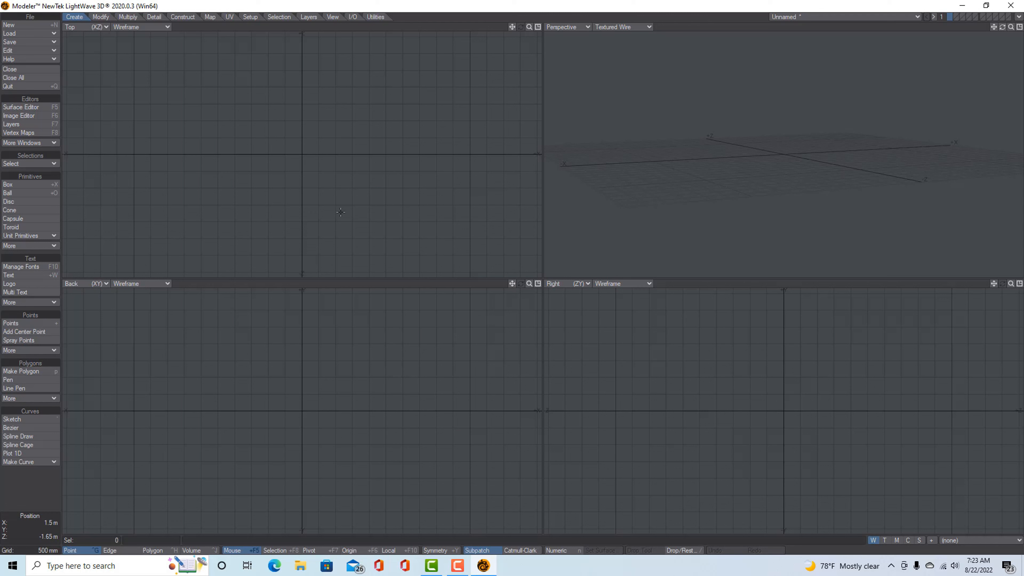
# Draw a wide rectangular box centred on the origin in the top view and raise it above the ground plane in the back view.
pyautogui.click(22, 185)
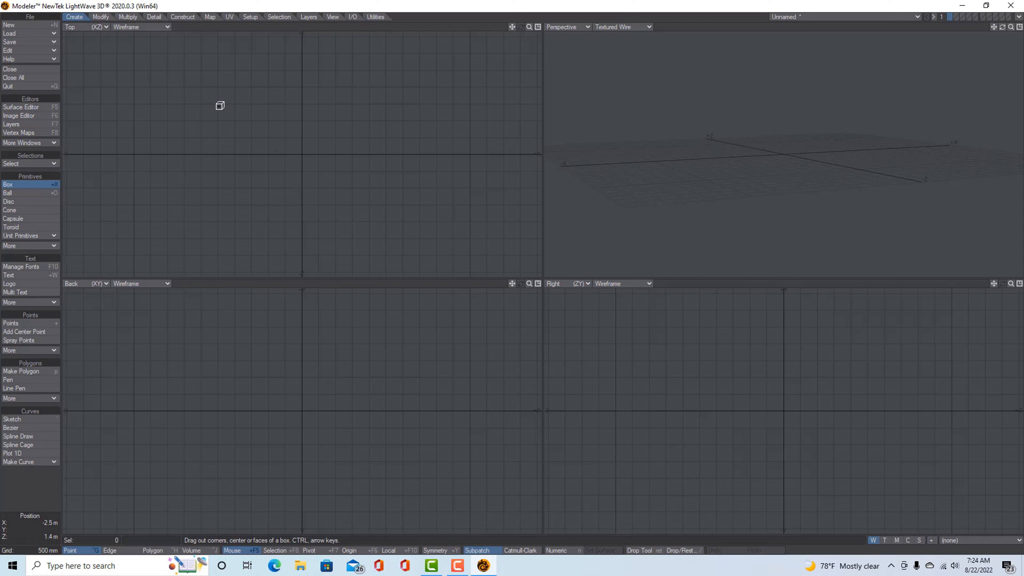
pyautogui.moveTo(220, 106); pyautogui.dragTo(382, 201)
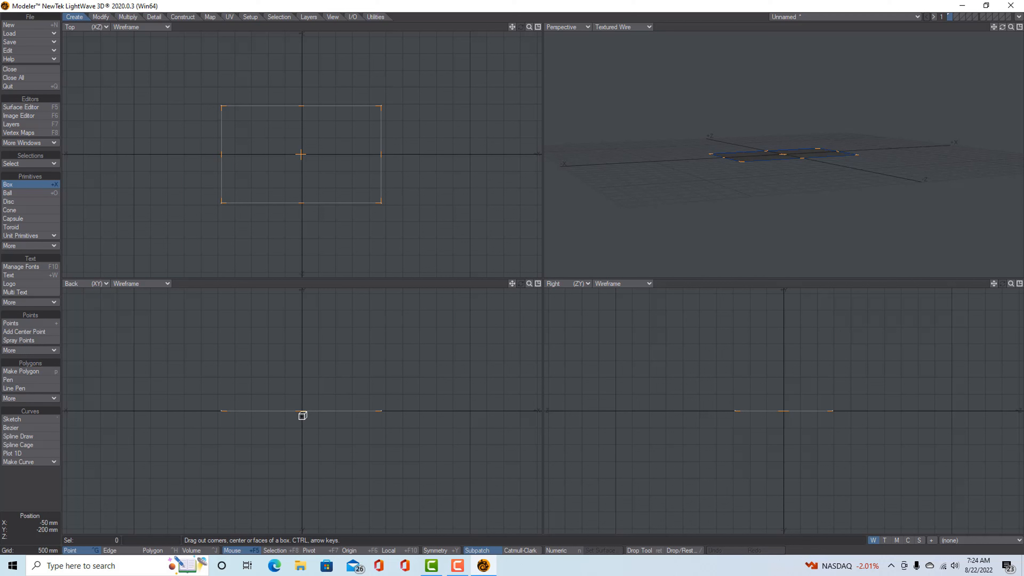
pyautogui.moveTo(302, 413); pyautogui.dragTo(304, 324)
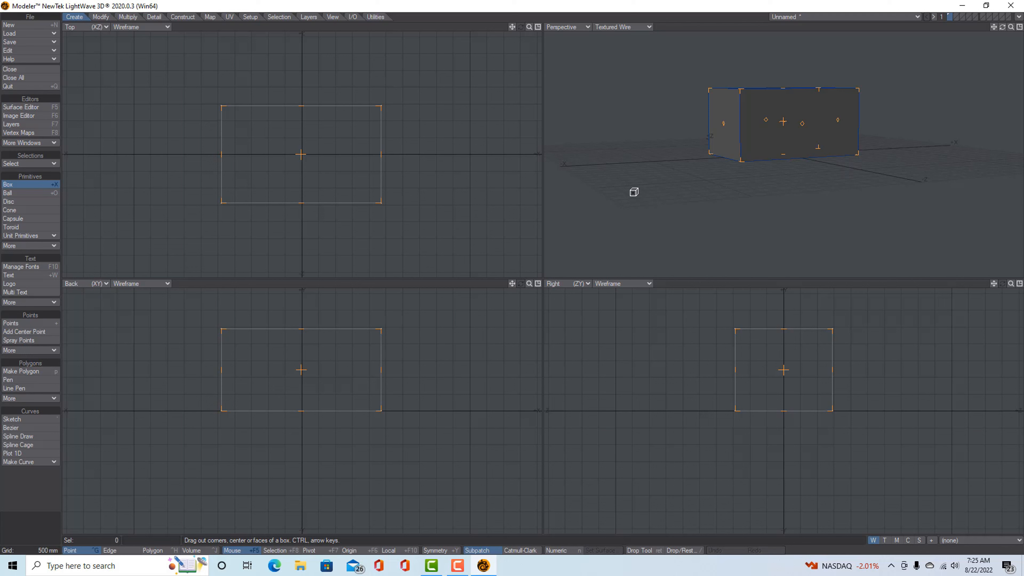
pyautogui.press('Return')
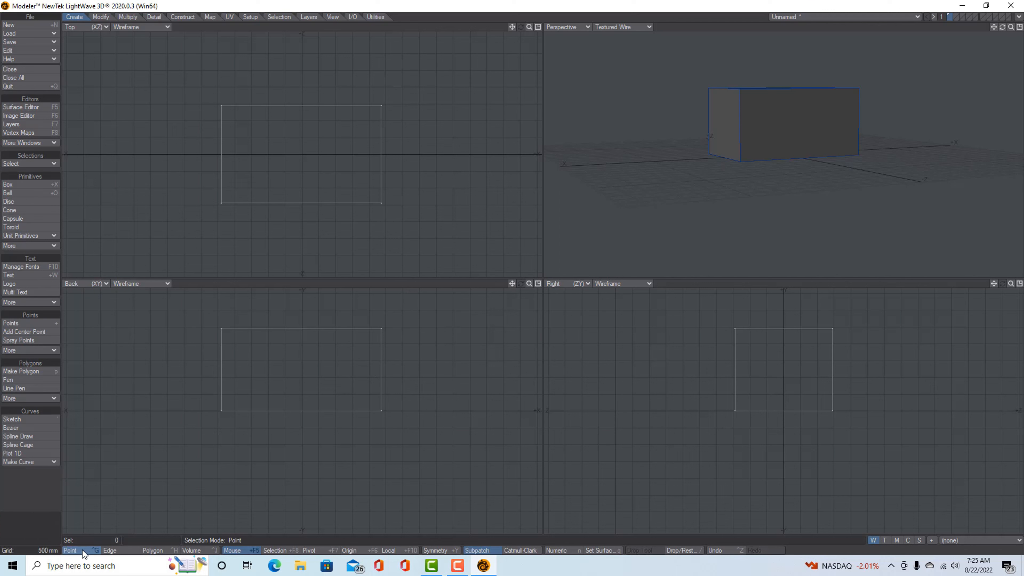
# In Polygon selection mode, select the box's front and side faces, and deselect both.
pyautogui.click(120, 549)
pyautogui.click(152, 551)
pyautogui.click(152, 551)
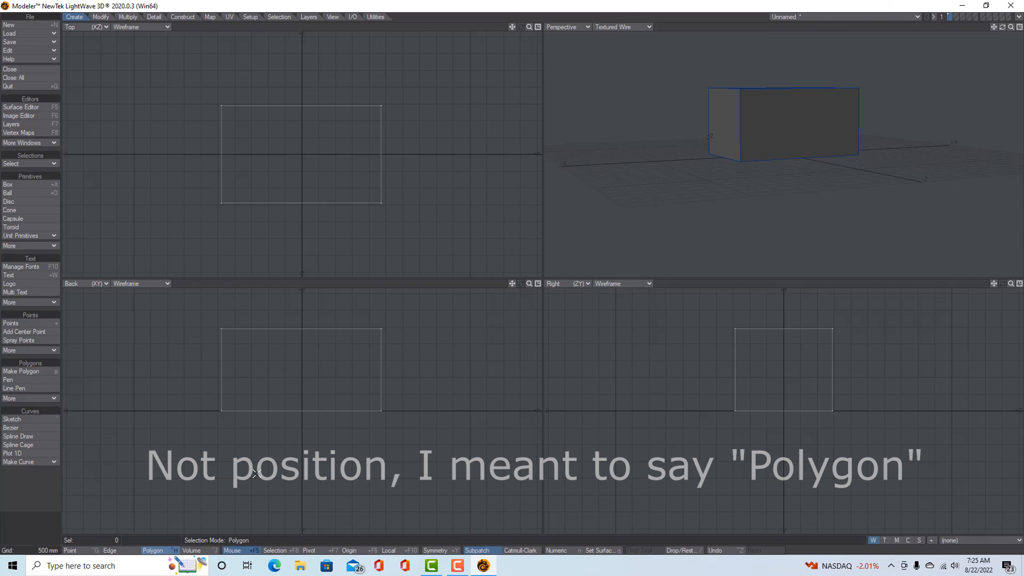
pyautogui.click(796, 111)
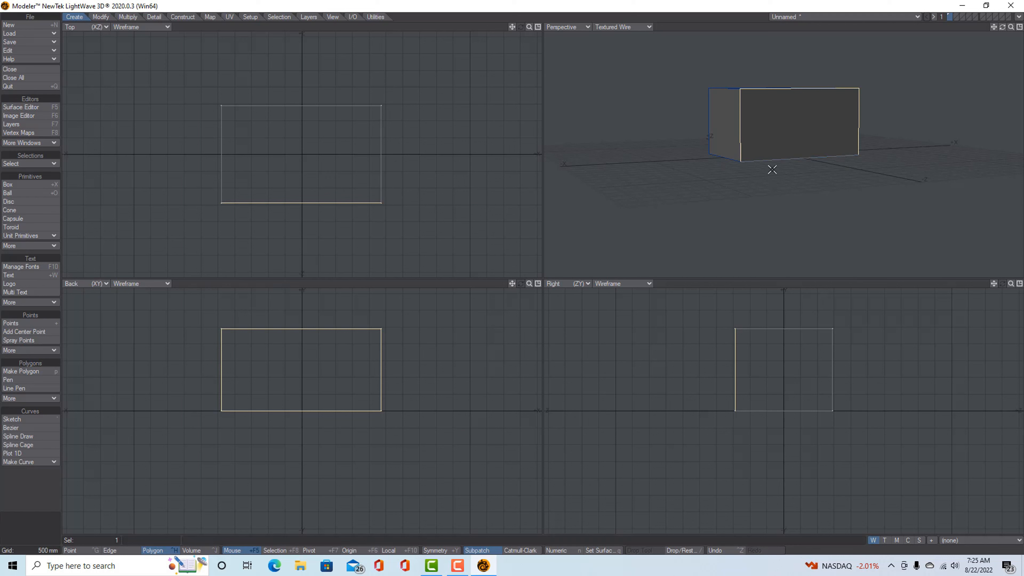
pyautogui.click(734, 122)
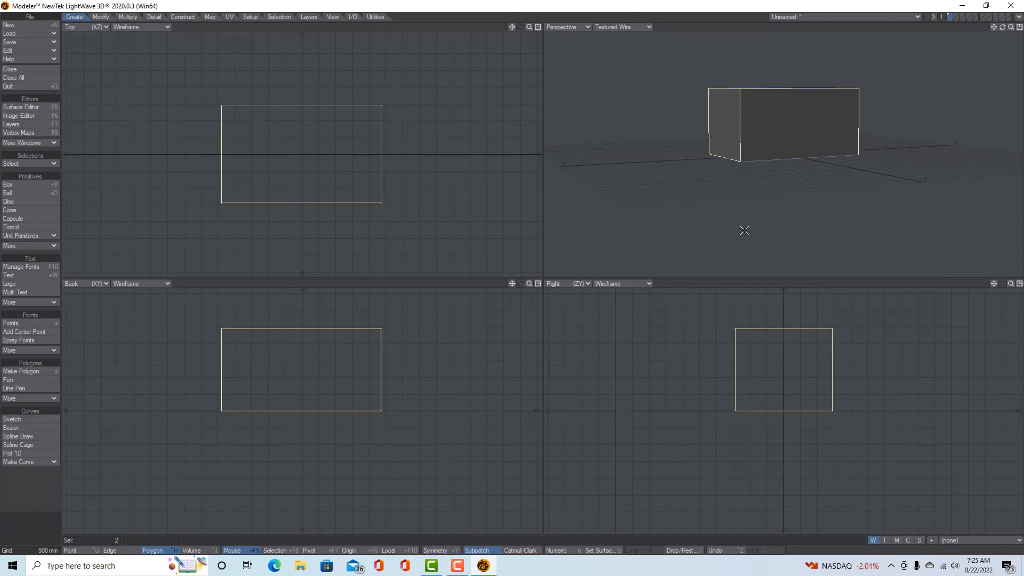
pyautogui.click(787, 122)
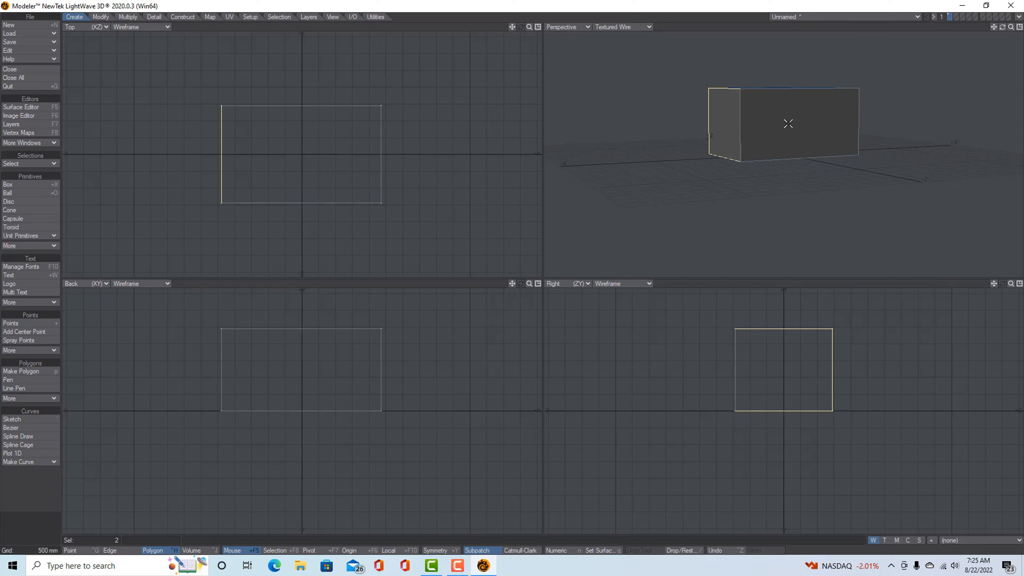
pyautogui.click(723, 137)
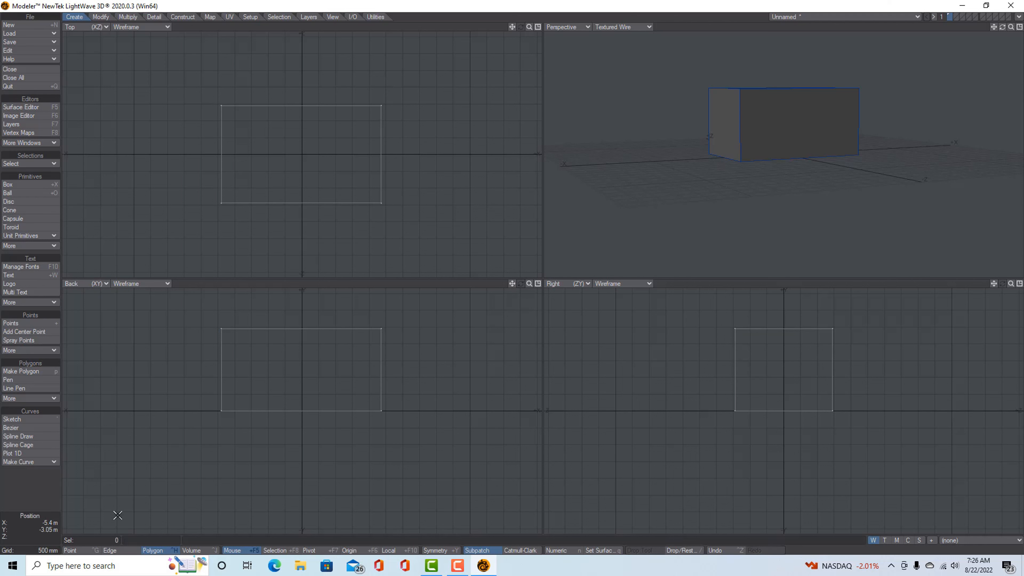
# In Point selection mode, select and deselect the box's near lower corner point, and return to Polygon mode.
pyautogui.click(86, 548)
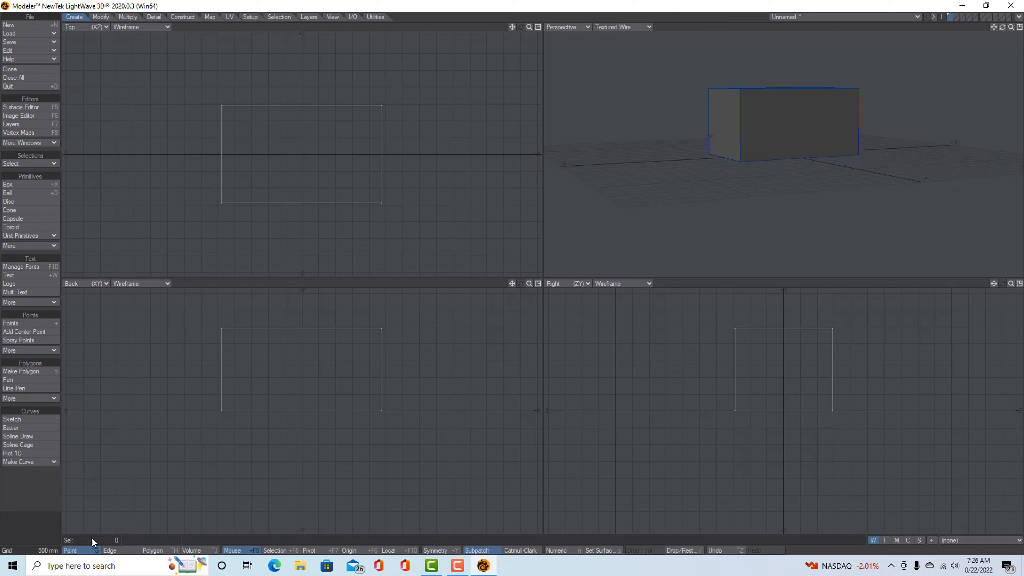
pyautogui.click(740, 161)
pyautogui.click(742, 162)
pyautogui.click(169, 551)
# Open and close the Numeric window, and delete the box after undoing and restoring its creation.
pyautogui.click(563, 552)
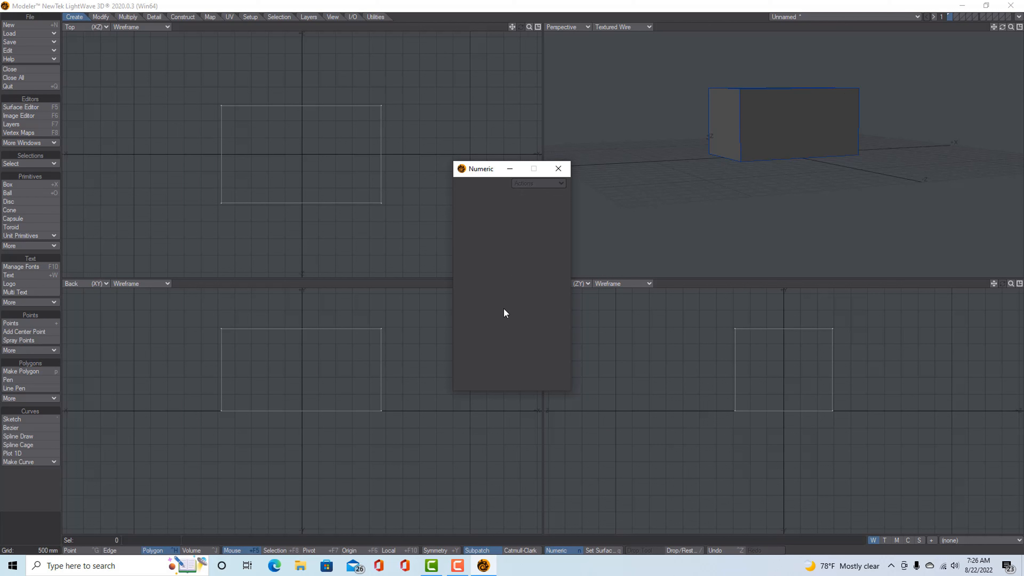
pyautogui.click(558, 169)
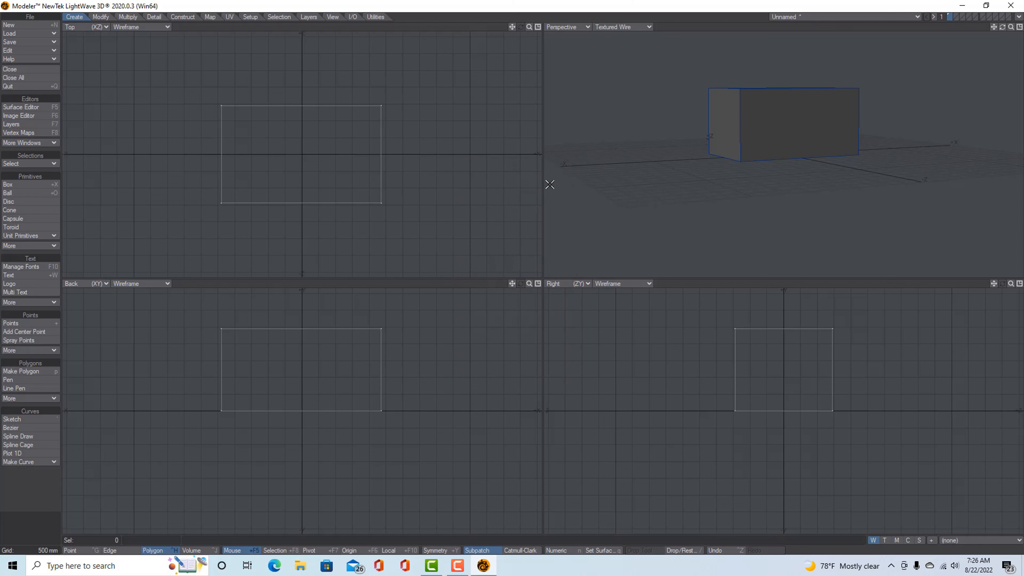
pyautogui.hotkey('ctrl', 'z')
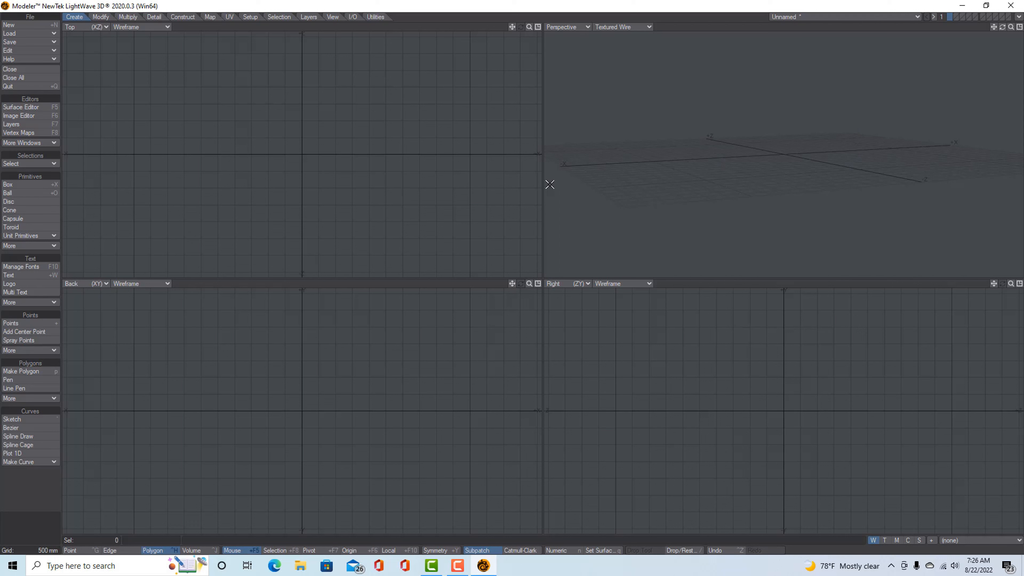
pyautogui.hotkey('ctrl', 'v')
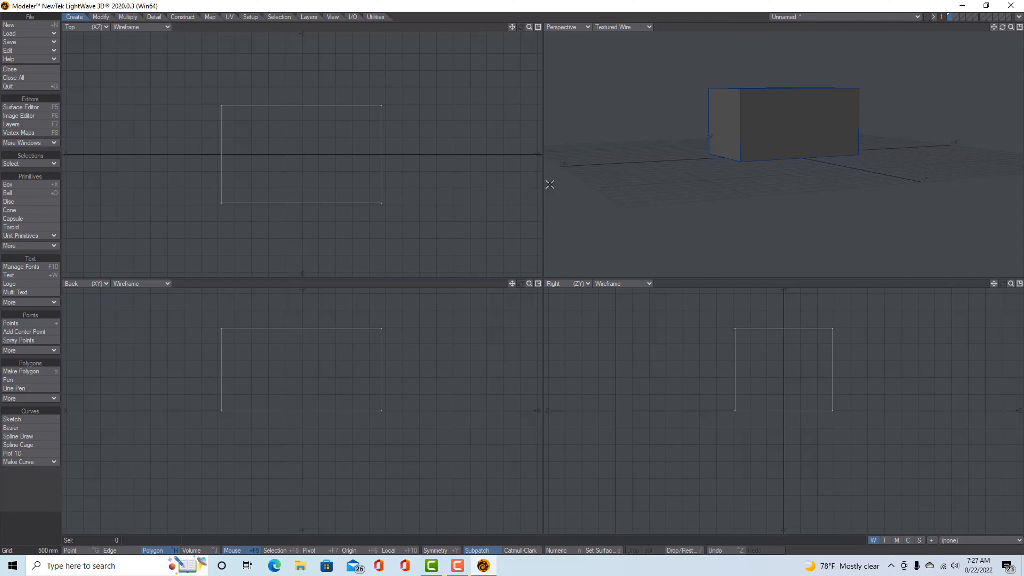
pyautogui.press('Delete')
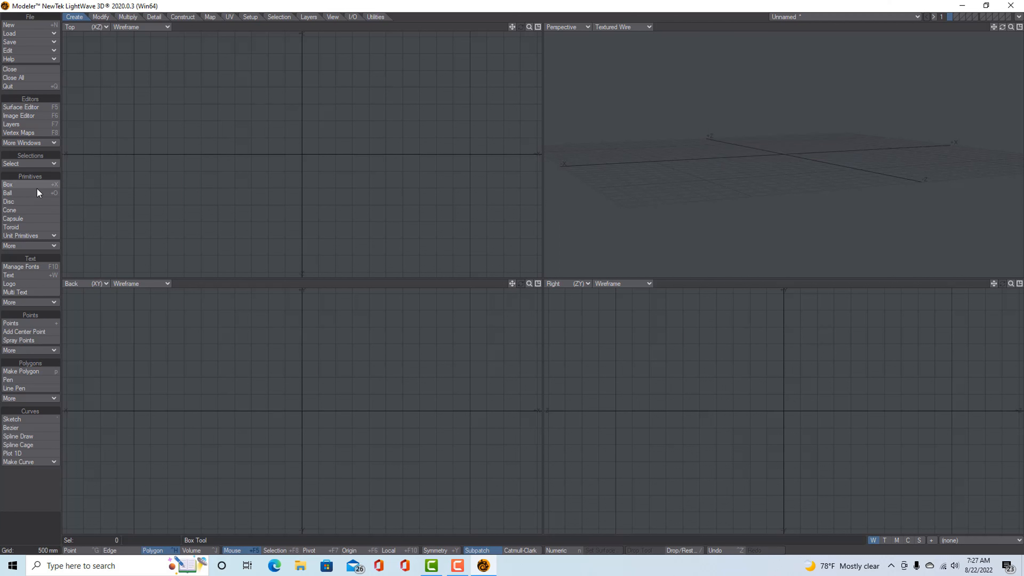
# Draw a new box about 3.2 m wide, 2.75 m deep and 2.7 m high, starting in the top view.
pyautogui.click(37, 184)
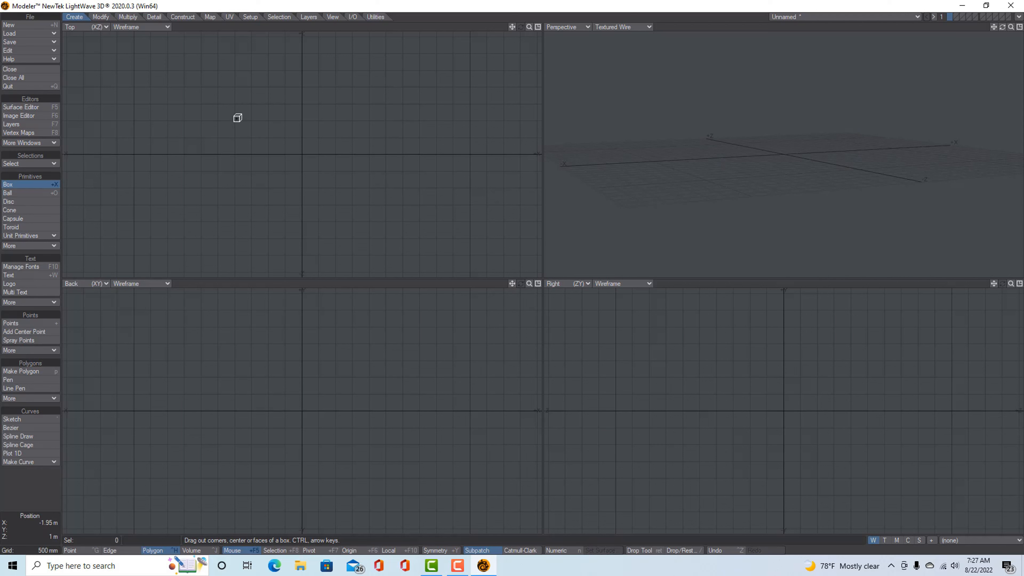
pyautogui.moveTo(237, 116); pyautogui.dragTo(346, 206)
pyautogui.moveTo(293, 412); pyautogui.dragTo(300, 317)
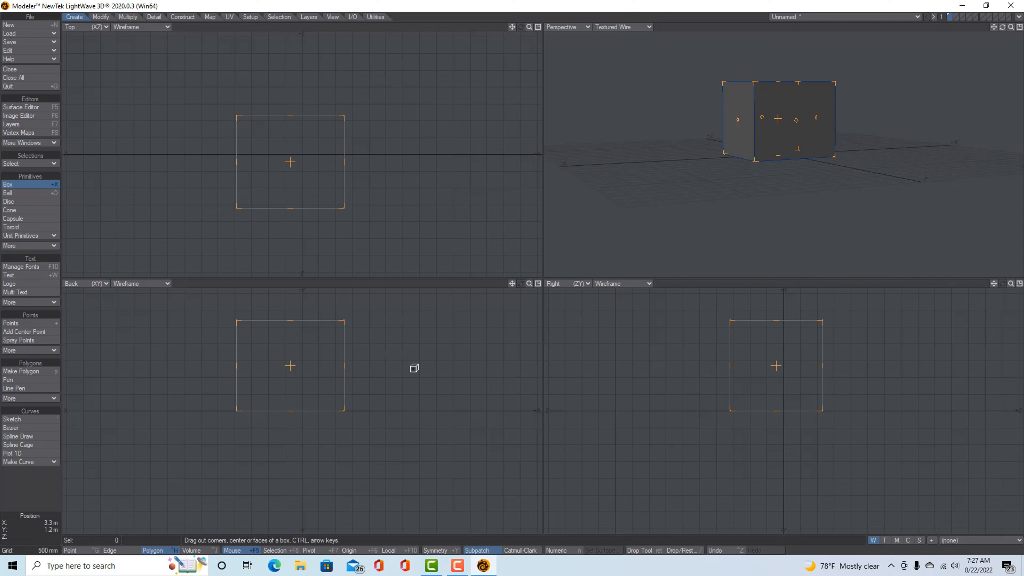
# Set the box's width, height and depth to 3 m each numerically and finish the box.
pyautogui.click(565, 552)
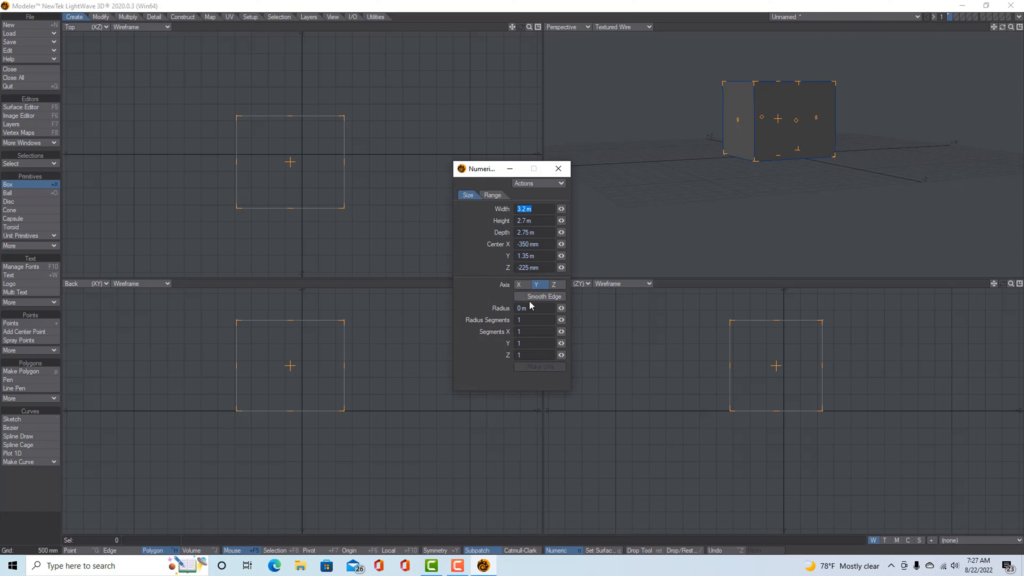
pyautogui.click(542, 232)
pyautogui.doubleClick(543, 232)
pyautogui.doubleClick(532, 208)
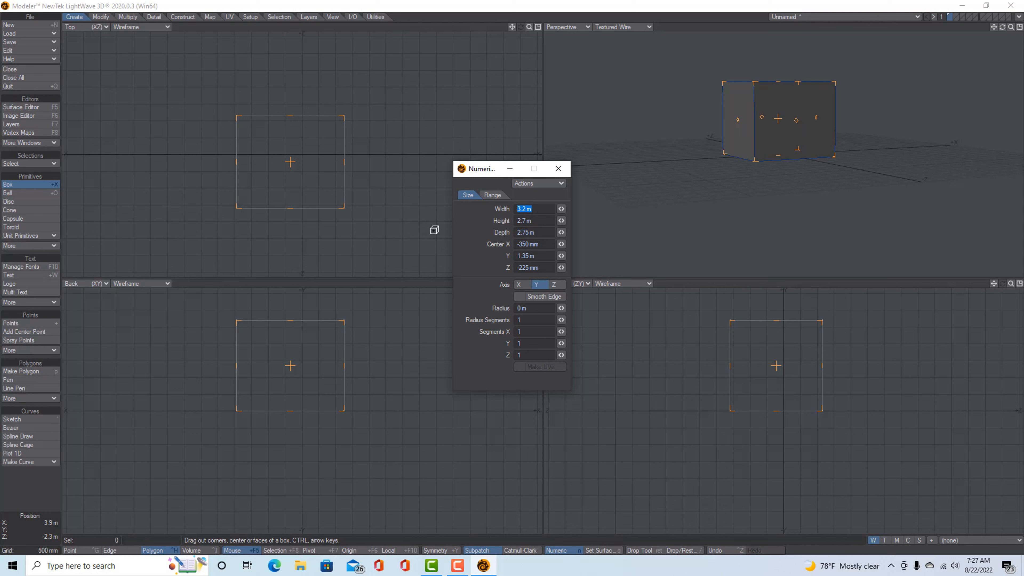
pyautogui.write('3')
pyautogui.press('Tab')
pyautogui.write('3')
pyautogui.press('Tab')
pyautogui.write('63')
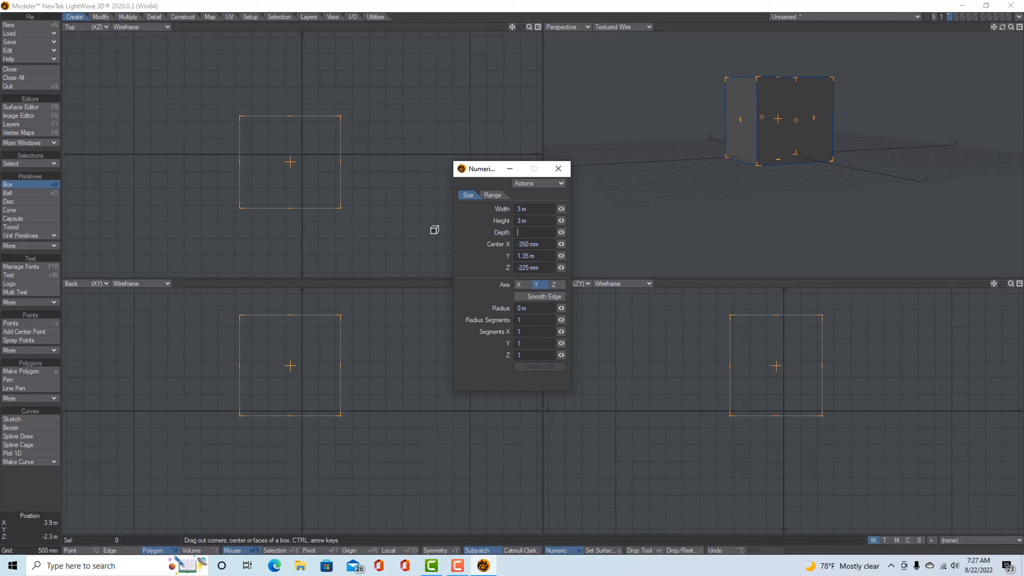
pyautogui.write('3')
pyautogui.press('Tab')
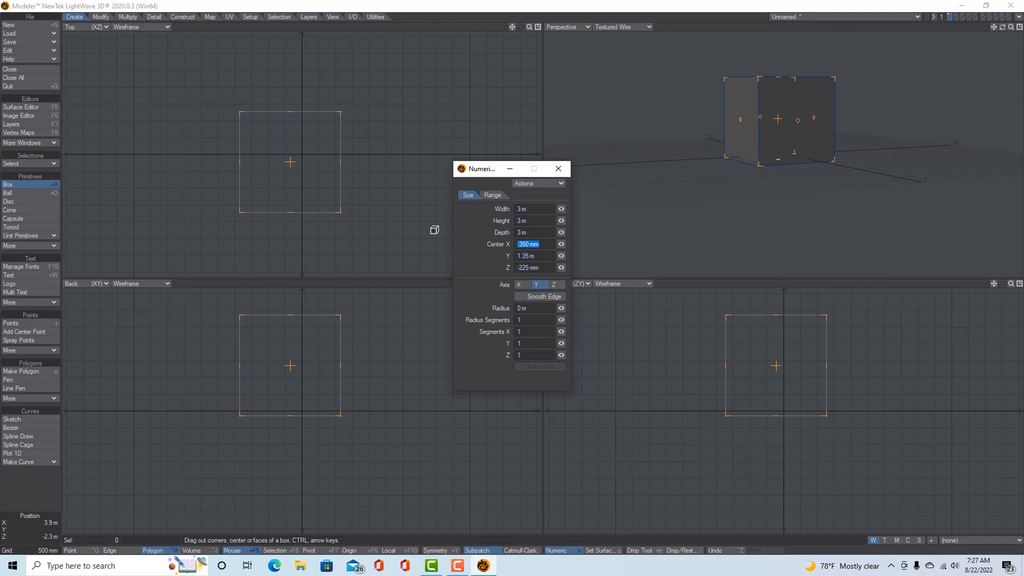
pyautogui.click(559, 169)
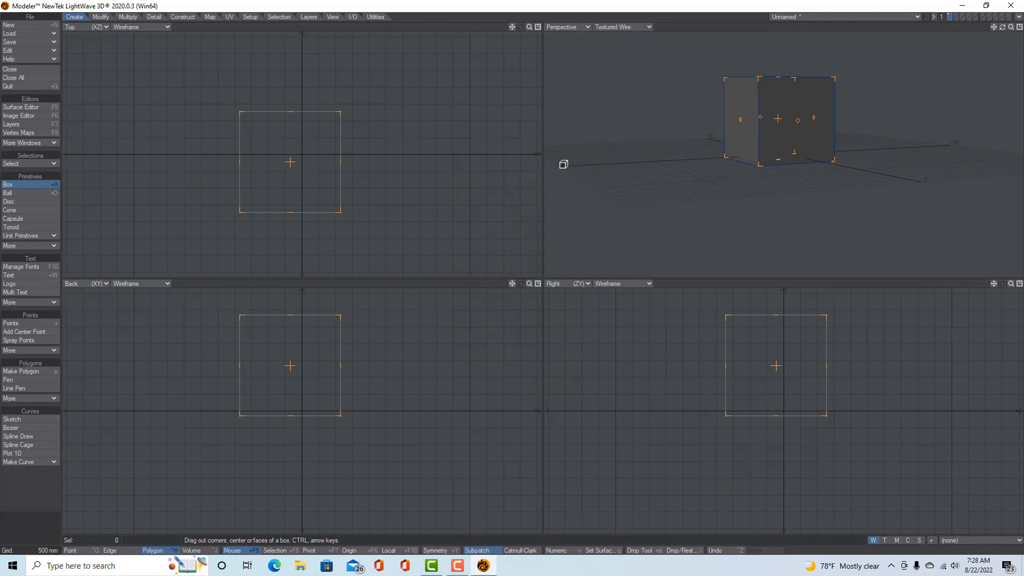
pyautogui.press('Return')
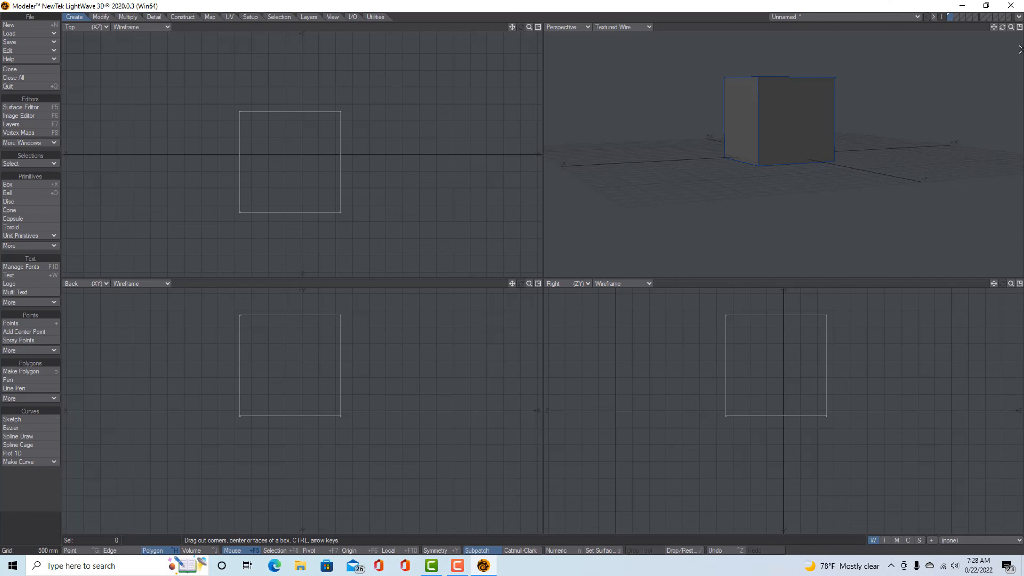
# Fit the cube to the views, checking the perspective view at full size, and zoom and pan to reframe it in the four-view layout.
pyautogui.click(1019, 26)
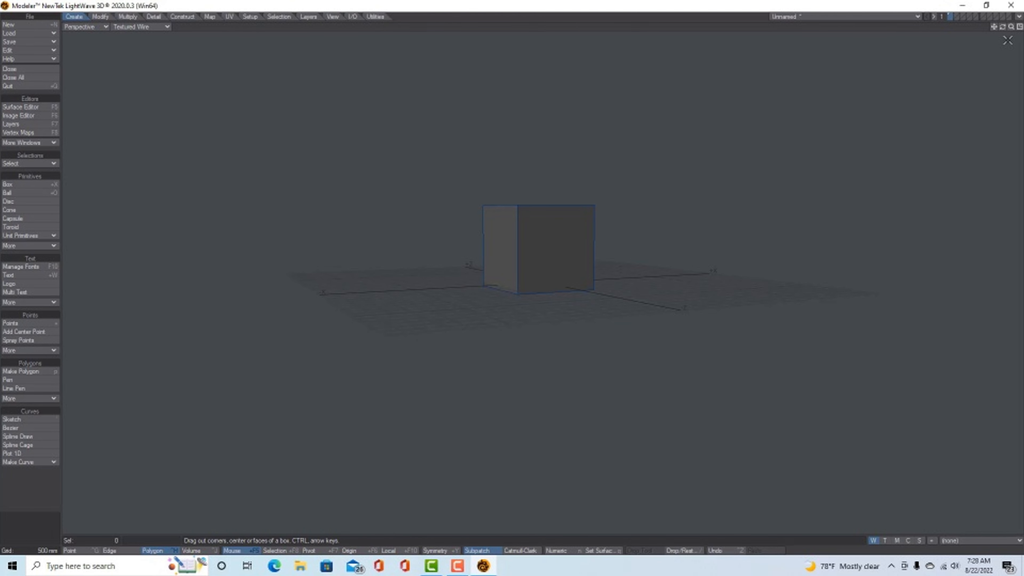
pyautogui.press('a')
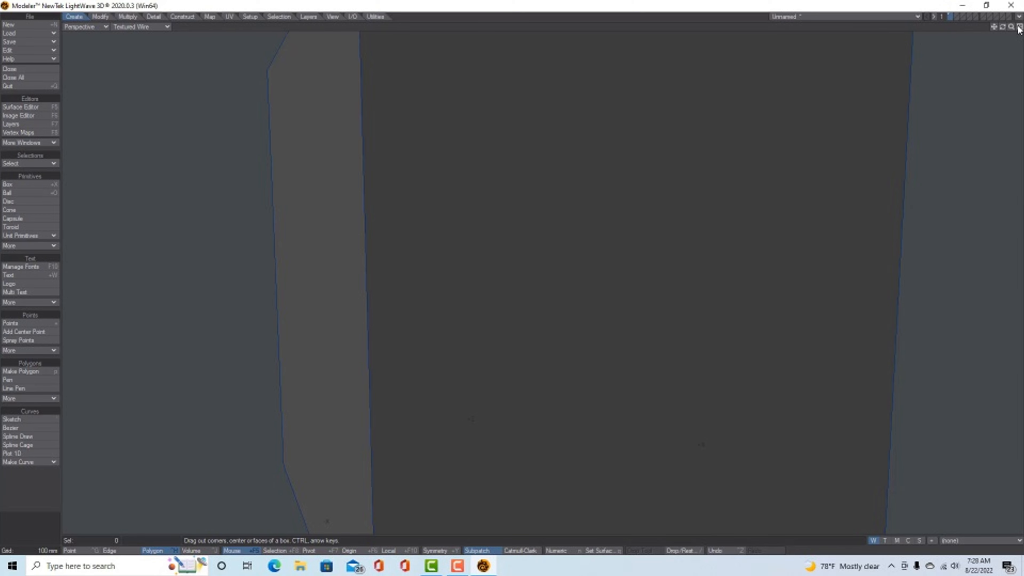
pyautogui.click(1019, 27)
pyautogui.moveTo(1011, 27)
pyautogui.mouseDown()
pyautogui.moveTo(963, 27)
pyautogui.moveTo(1007, 27)
pyautogui.moveTo(993, 24)
pyautogui.mouseUp()
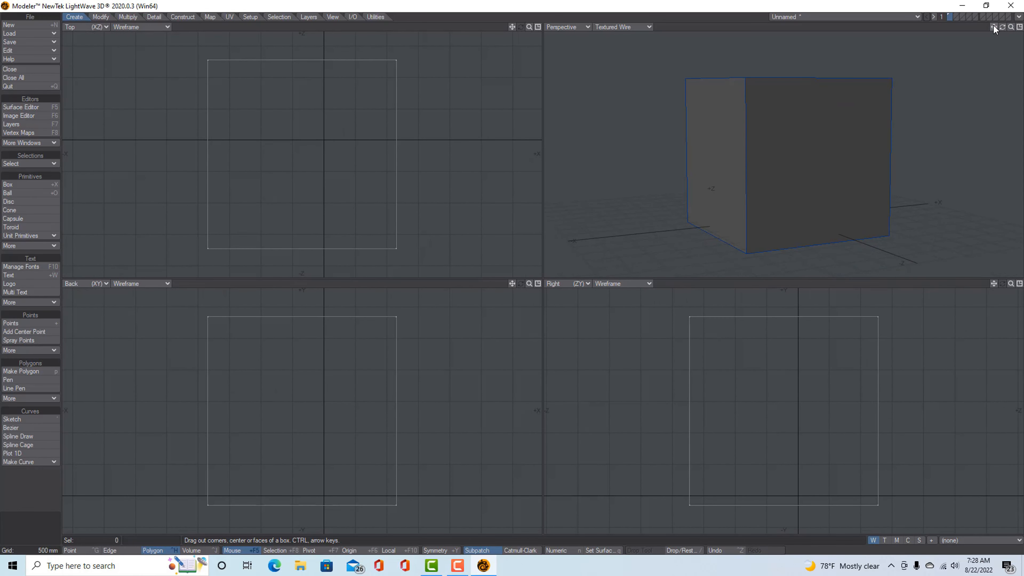
pyautogui.moveTo(994, 29)
pyautogui.mouseDown()
pyautogui.moveTo(997, 13)
pyautogui.moveTo(996, 30)
pyautogui.moveTo(1020, 25)
pyautogui.moveTo(997, 29)
pyautogui.mouseUp()
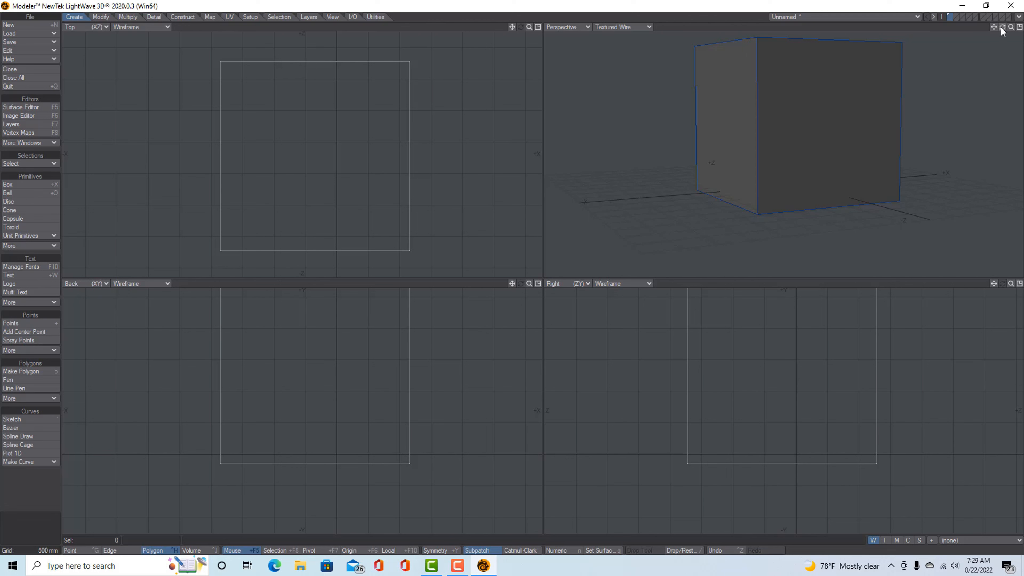
# Save the cube object under the file name box2 in the Objects folder.
pyautogui.moveTo(1002, 32)
pyautogui.mouseDown()
pyautogui.moveTo(955, 32)
pyautogui.moveTo(1000, 12)
pyautogui.moveTo(988, 35)
pyautogui.moveTo(992, 27)
pyautogui.moveTo(965, 27)
pyautogui.moveTo(1003, 29)
pyautogui.mouseUp()
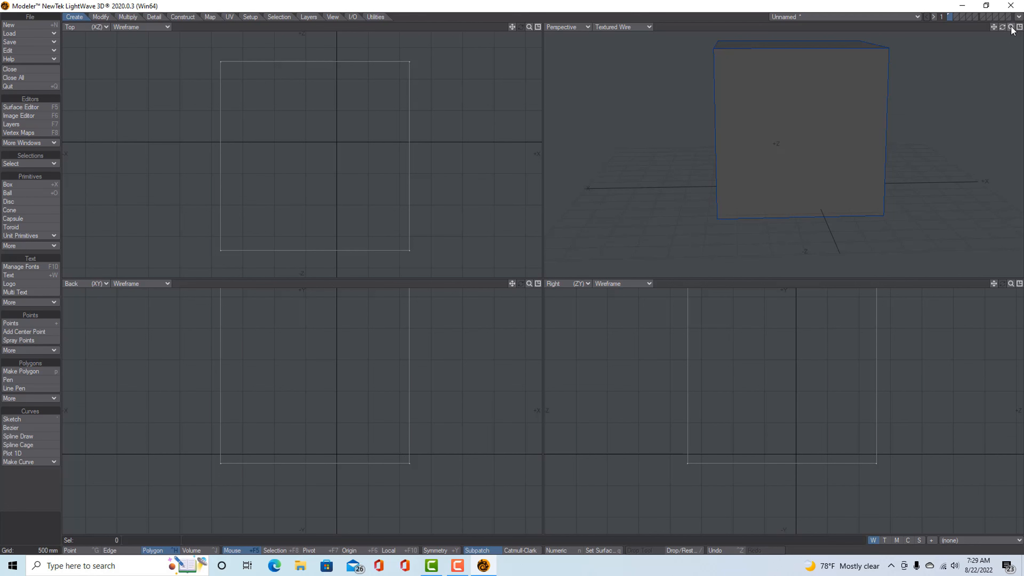
pyautogui.moveTo(1010, 27); pyautogui.dragTo(1010, 43)
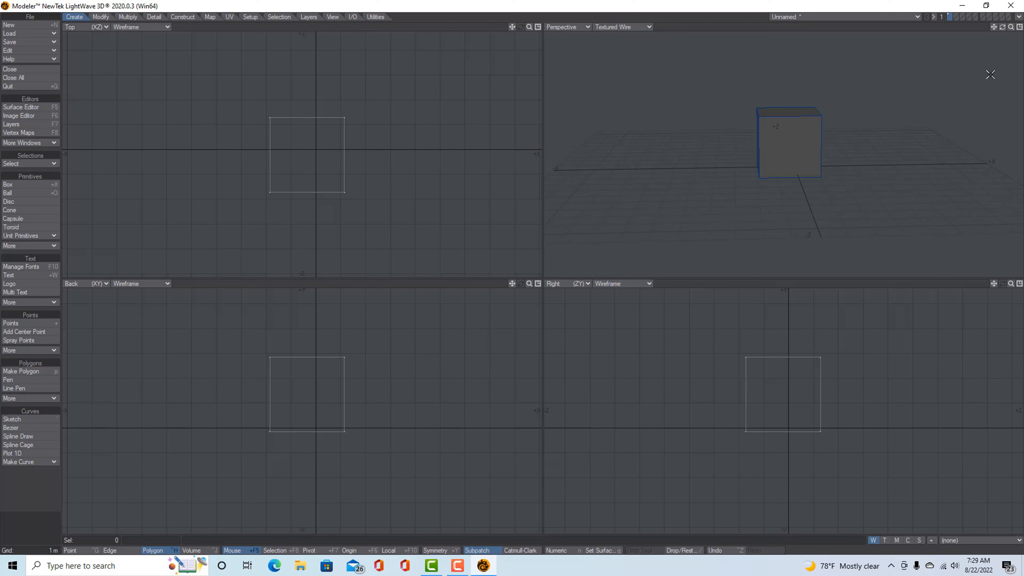
pyautogui.click(24, 42)
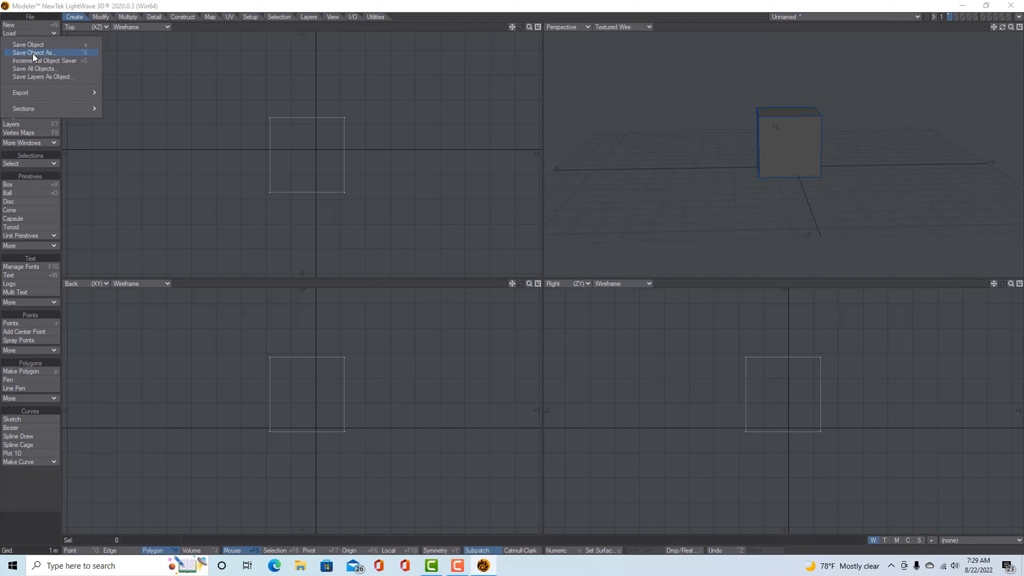
pyautogui.click(34, 44)
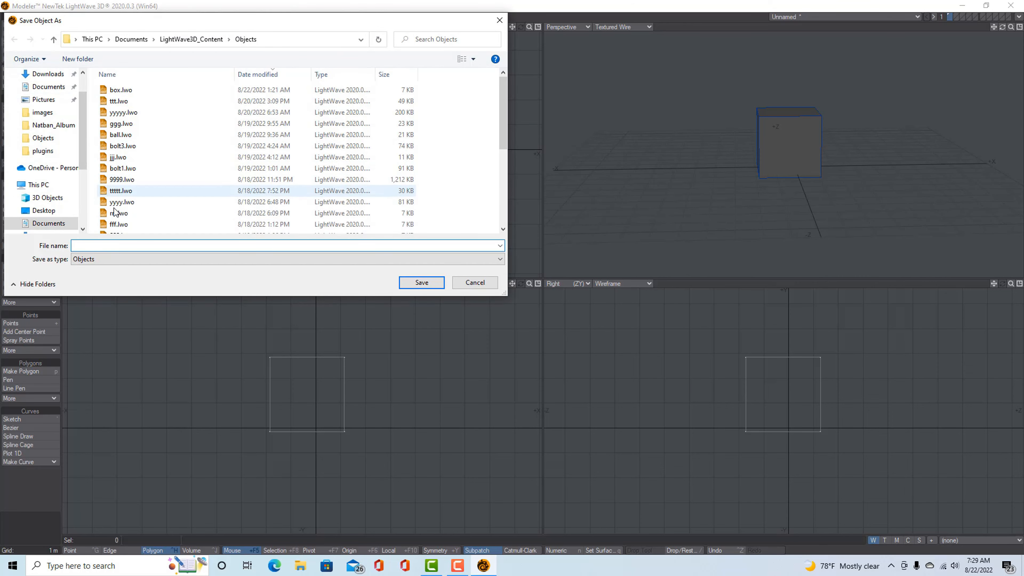
pyautogui.write('b')
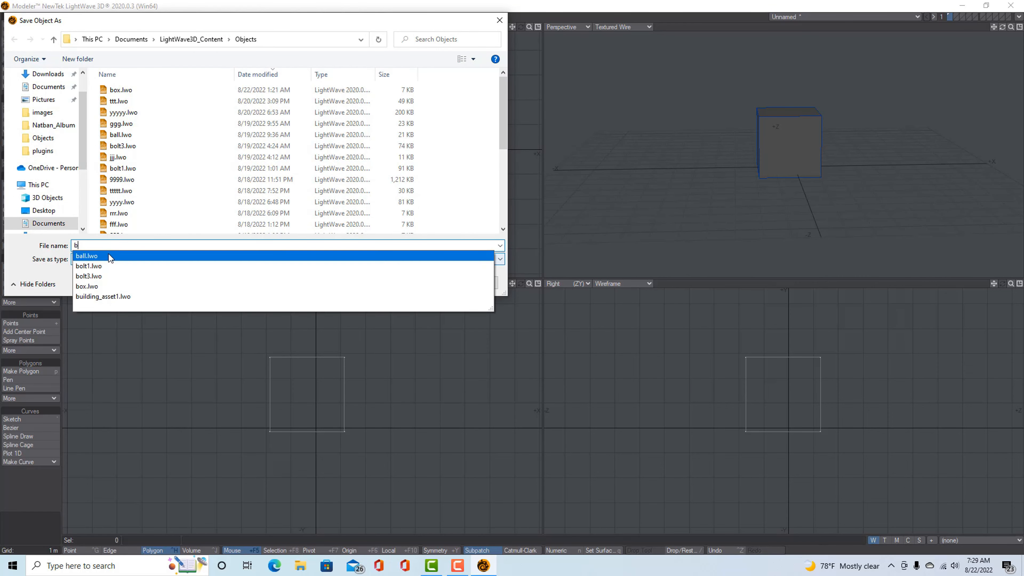
pyautogui.write('ox2')
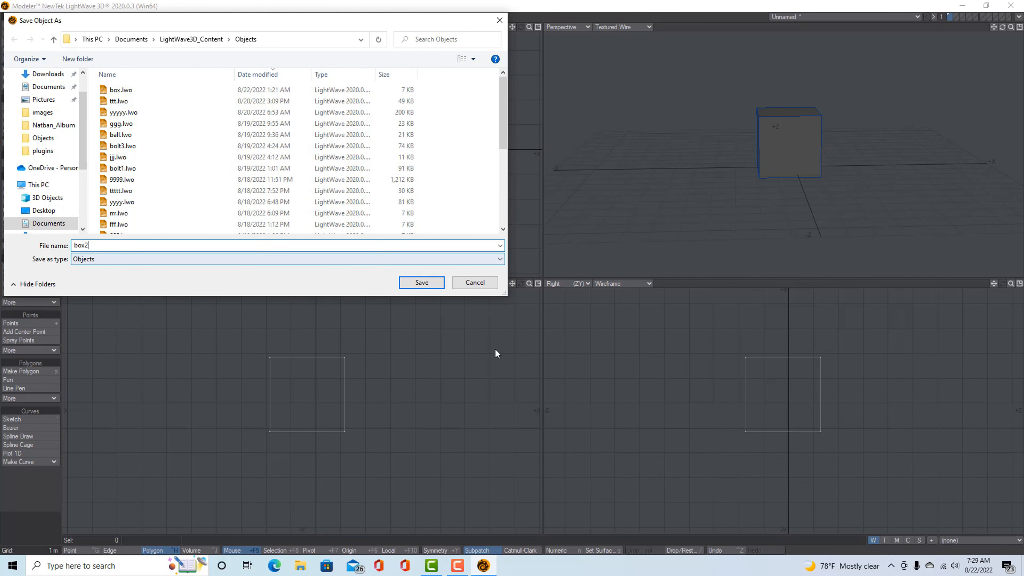
pyautogui.click(430, 285)
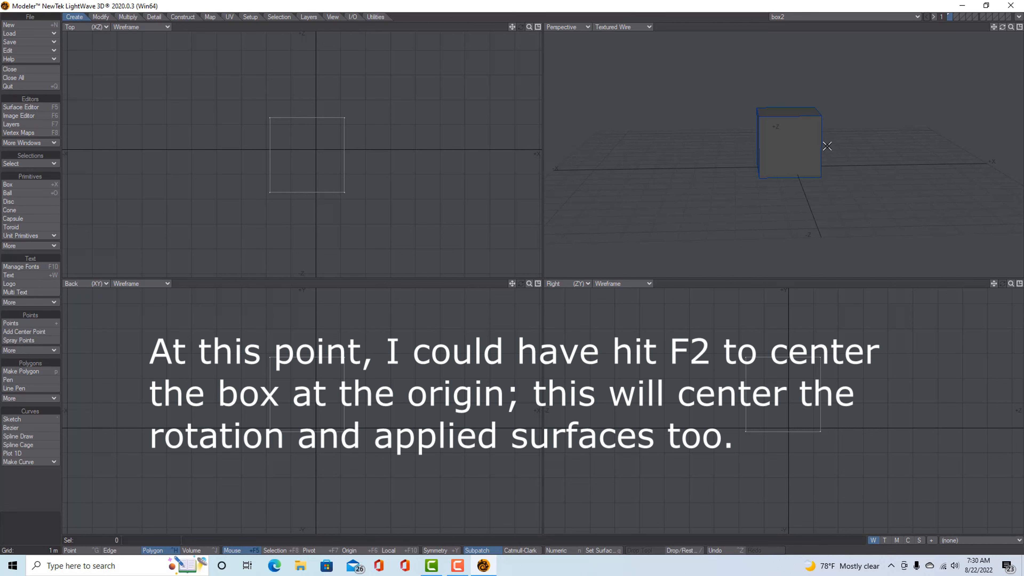
pyautogui.click(1019, 17)
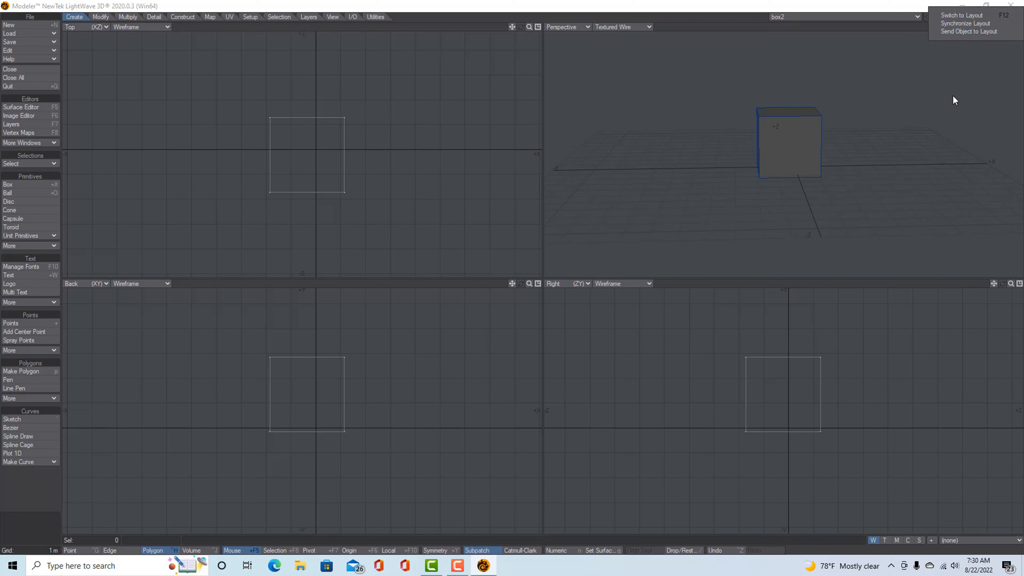
pyautogui.click(944, 119)
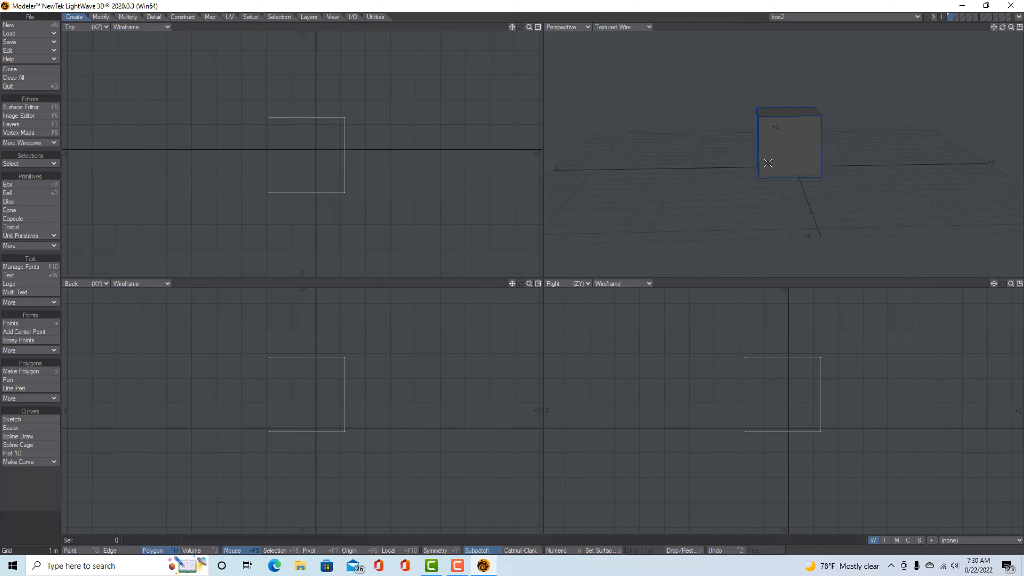
# Select the cube's front polygon and assign it a new surface named front_side.
pyautogui.click(803, 146)
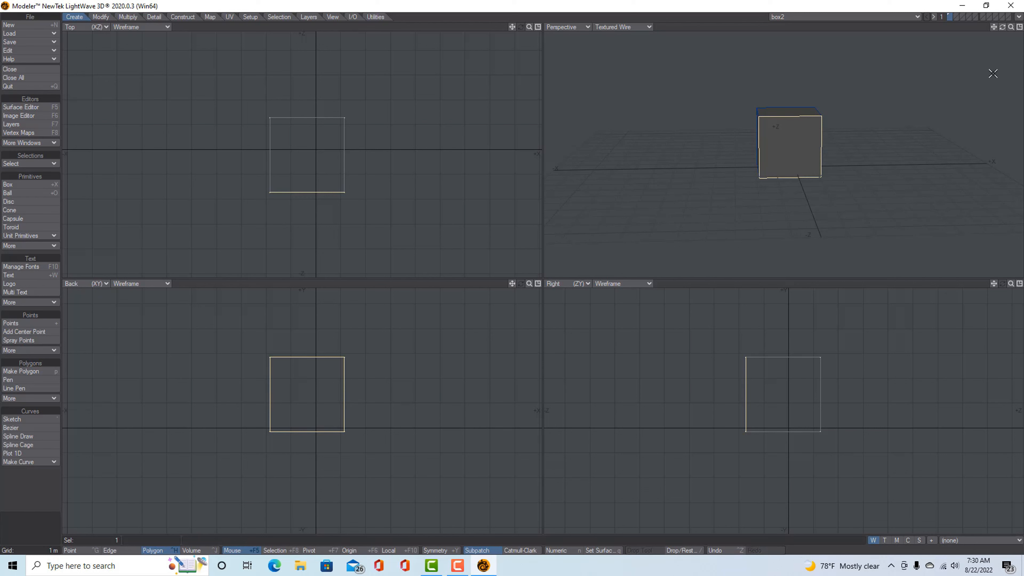
pyautogui.press('q')
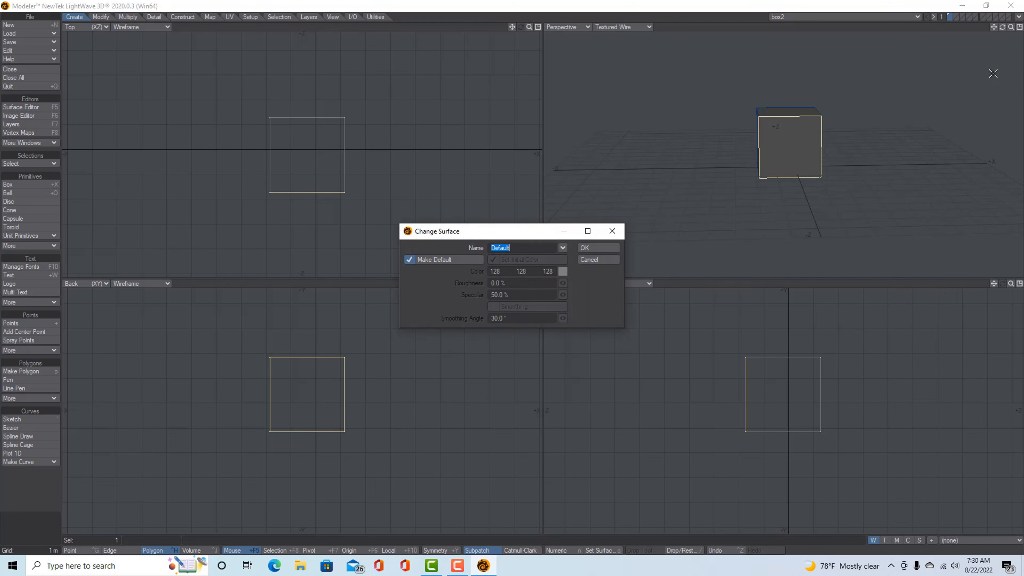
pyautogui.write('front_side')
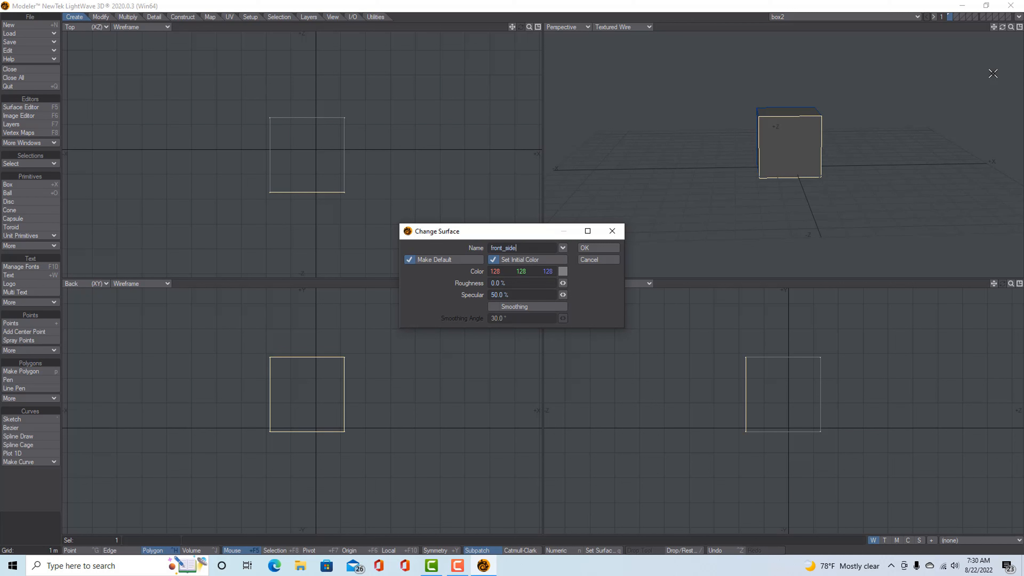
pyautogui.click(612, 247)
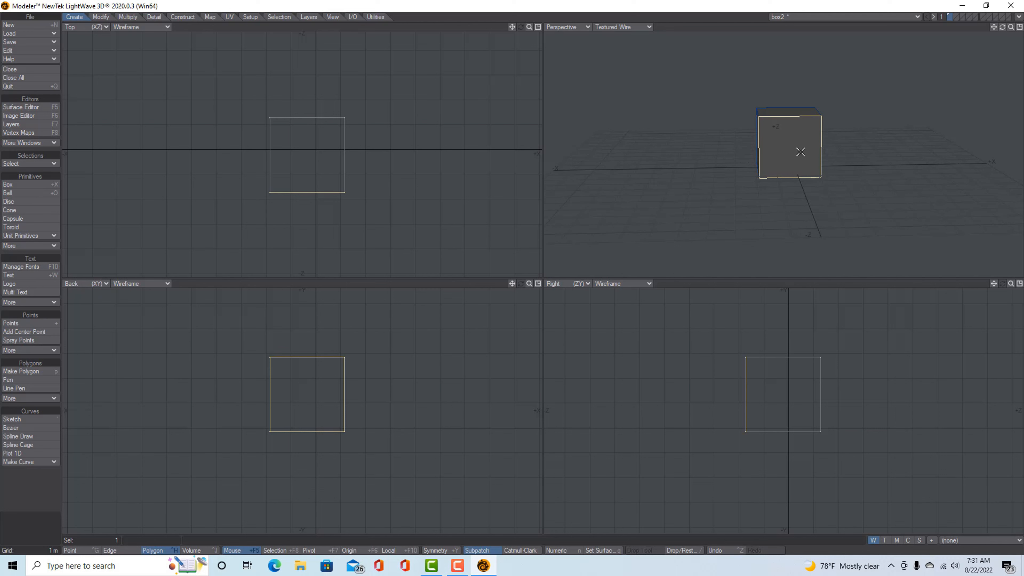
# Deselect the front polygon and send the box2 object to Layout.
pyautogui.click(730, 27)
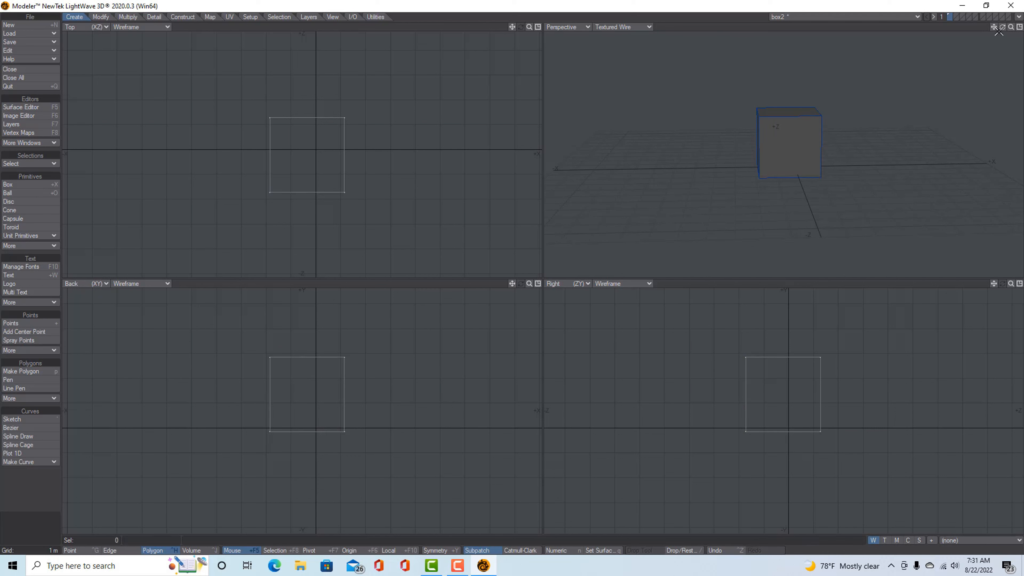
pyautogui.click(1018, 17)
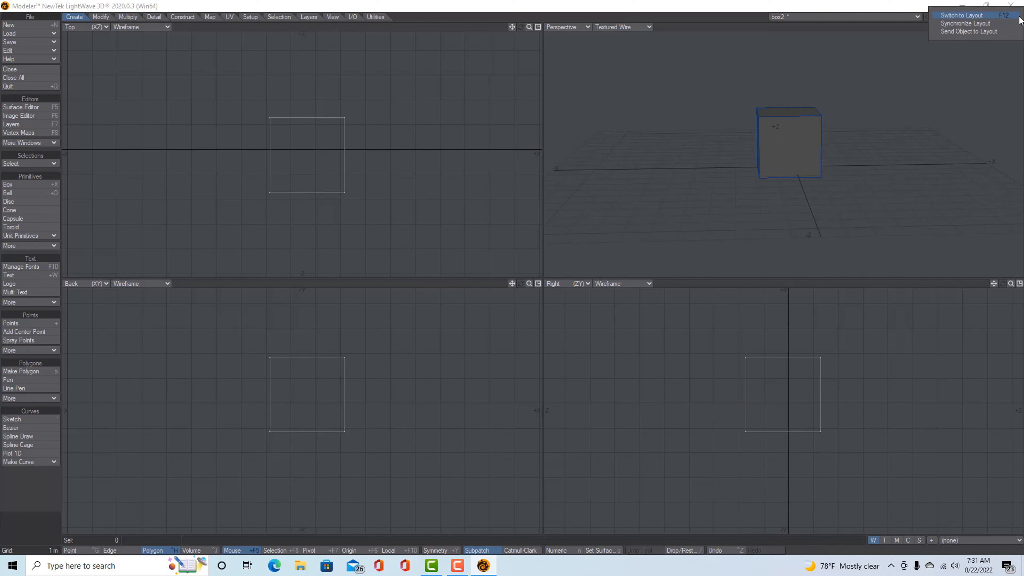
pyautogui.click(988, 32)
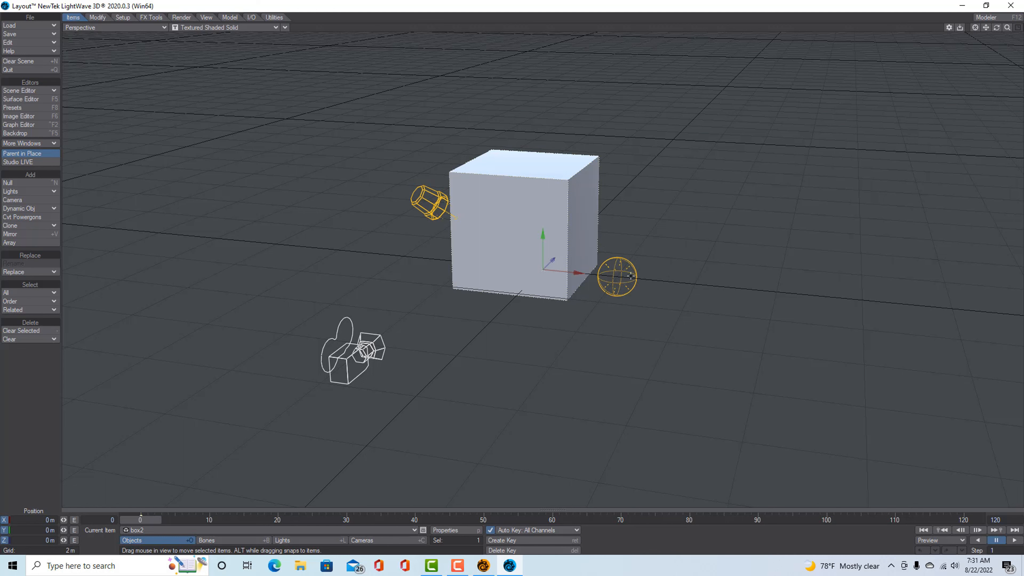
# Move the default light up and away from the box to about X -2.63 m, Y 5.12 m, Z -7.44 m.
pyautogui.click(426, 206)
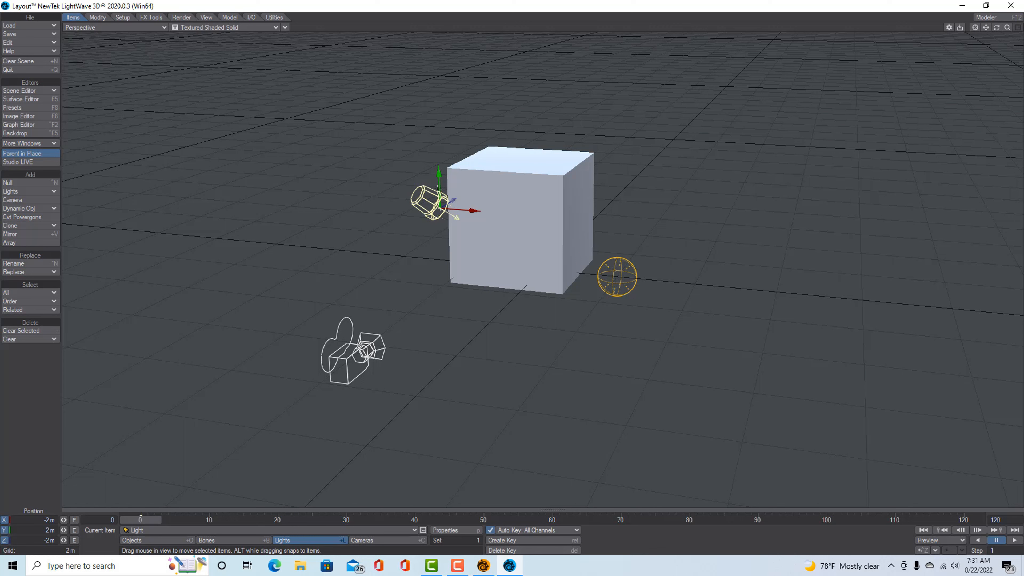
pyautogui.moveTo(438, 181); pyautogui.dragTo(436, 97)
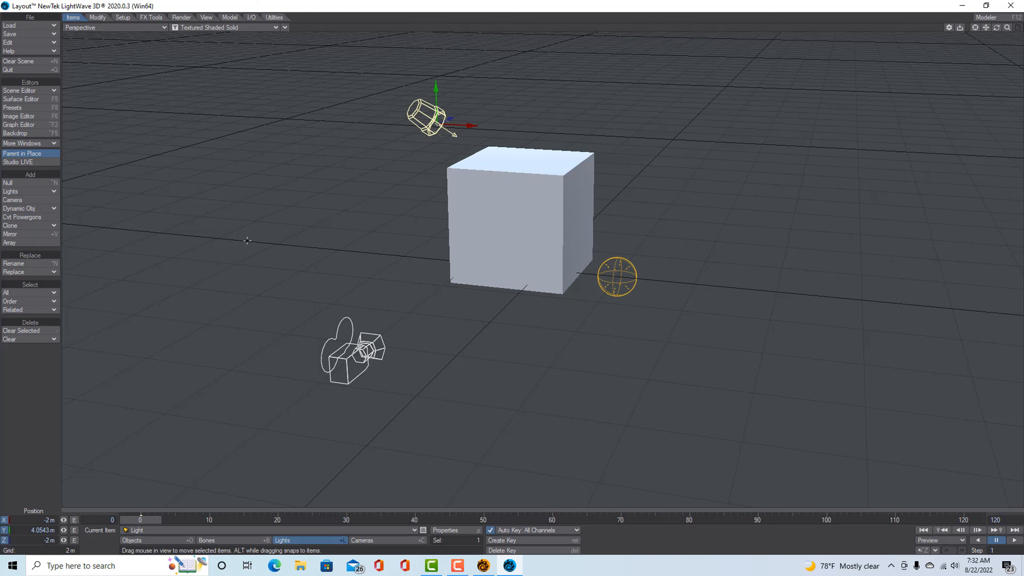
pyautogui.moveTo(279, 203); pyautogui.dragTo(296, 229)
pyautogui.moveTo(287, 132); pyautogui.dragTo(282, 74)
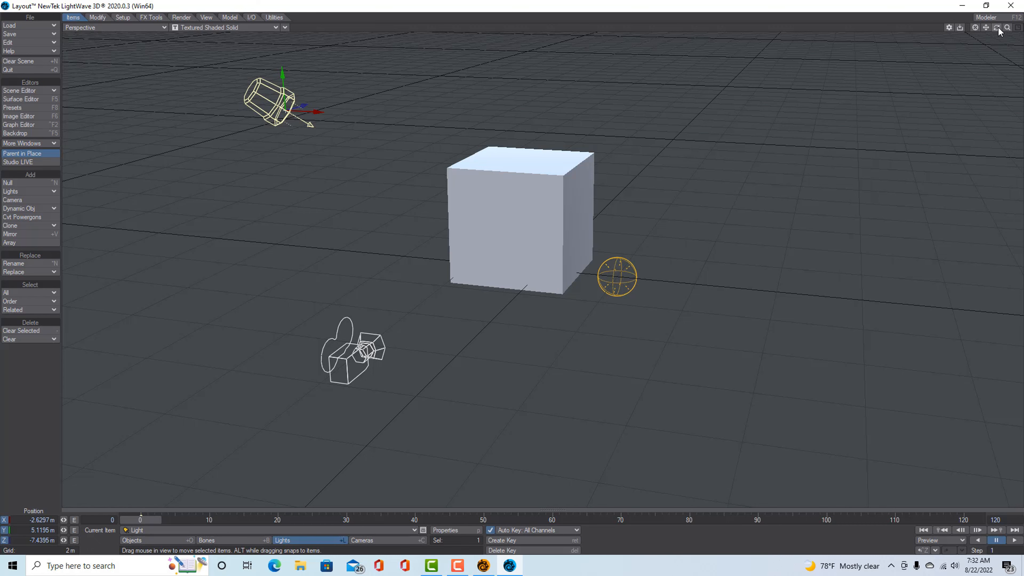
# Open the EnvLight's properties, switch Use Global off and back on, and minimize the properties window.
pyautogui.moveTo(997, 30)
pyautogui.mouseDown()
pyautogui.moveTo(997, 82)
pyautogui.moveTo(998, 46)
pyautogui.moveTo(984, 70)
pyautogui.moveTo(1002, 47)
pyautogui.moveTo(994, 43)
pyautogui.mouseUp()
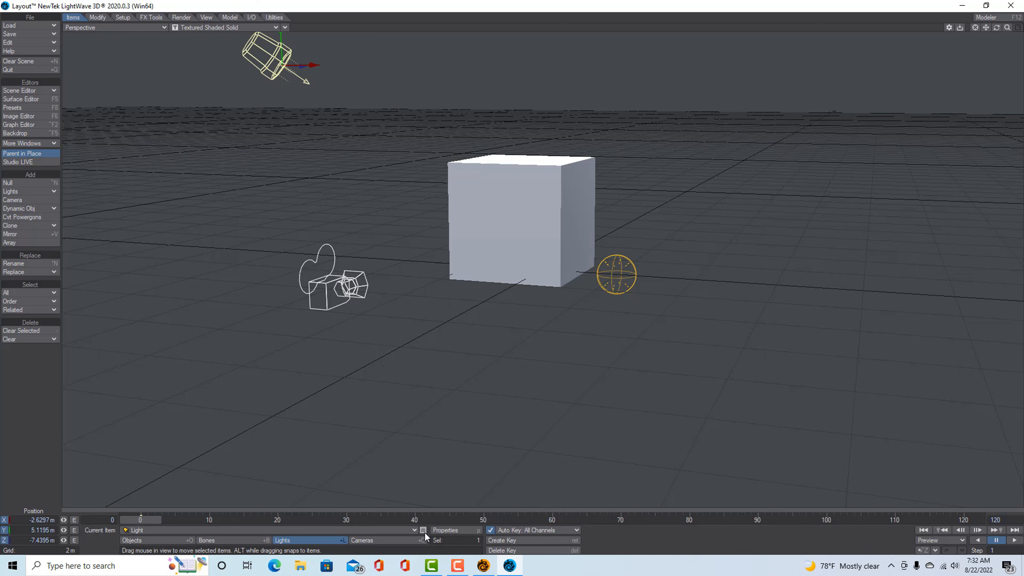
pyautogui.click(407, 531)
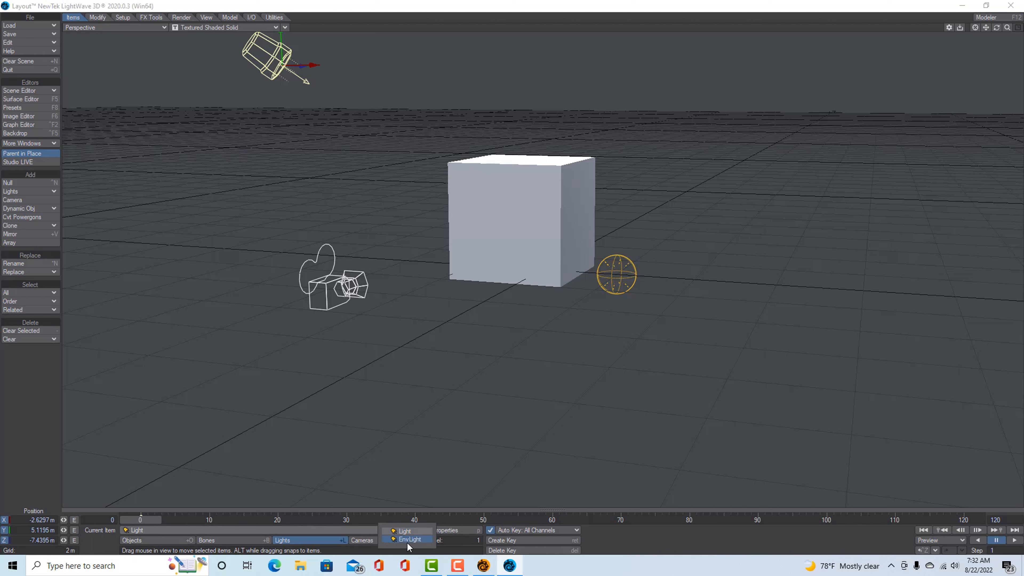
pyautogui.click(408, 541)
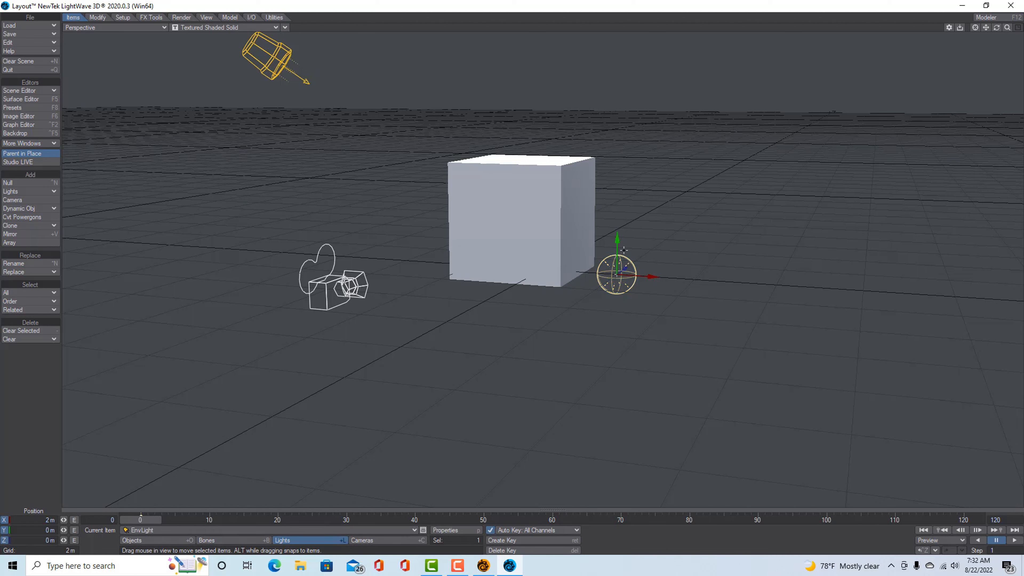
pyautogui.click(451, 531)
pyautogui.moveTo(396, 355); pyautogui.dragTo(442, 89)
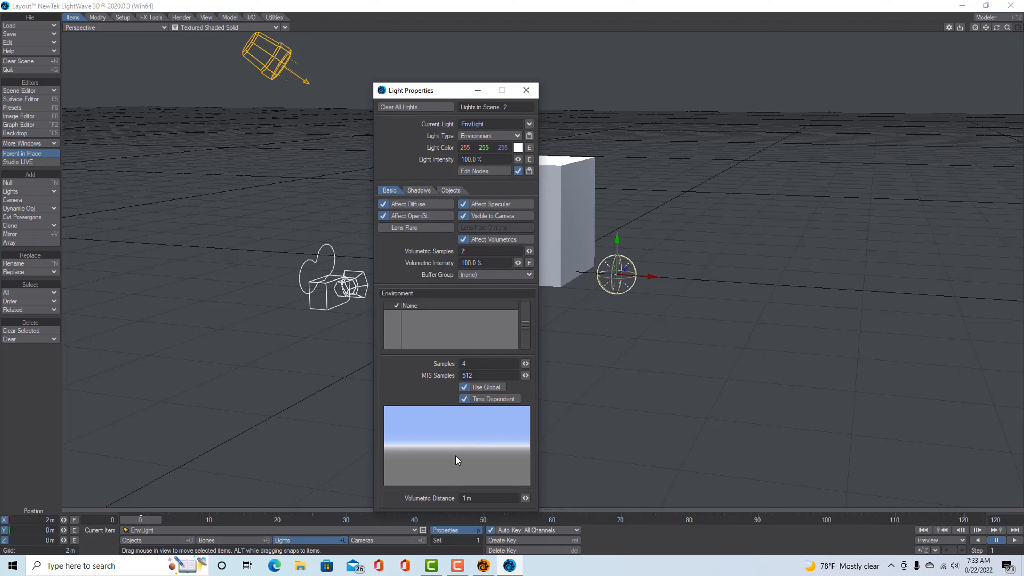
pyautogui.click(465, 387)
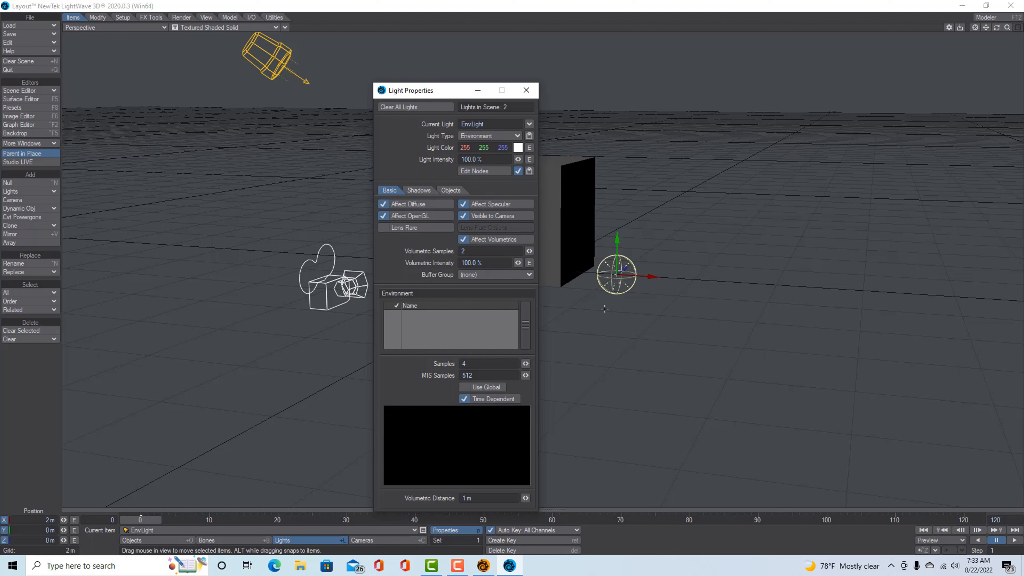
pyautogui.click(466, 388)
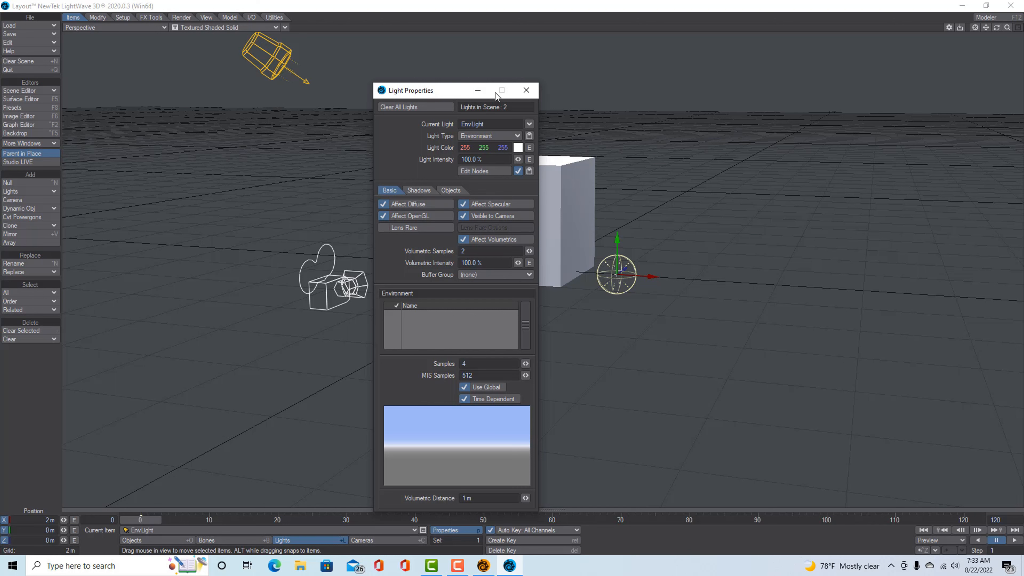
pyautogui.click(480, 95)
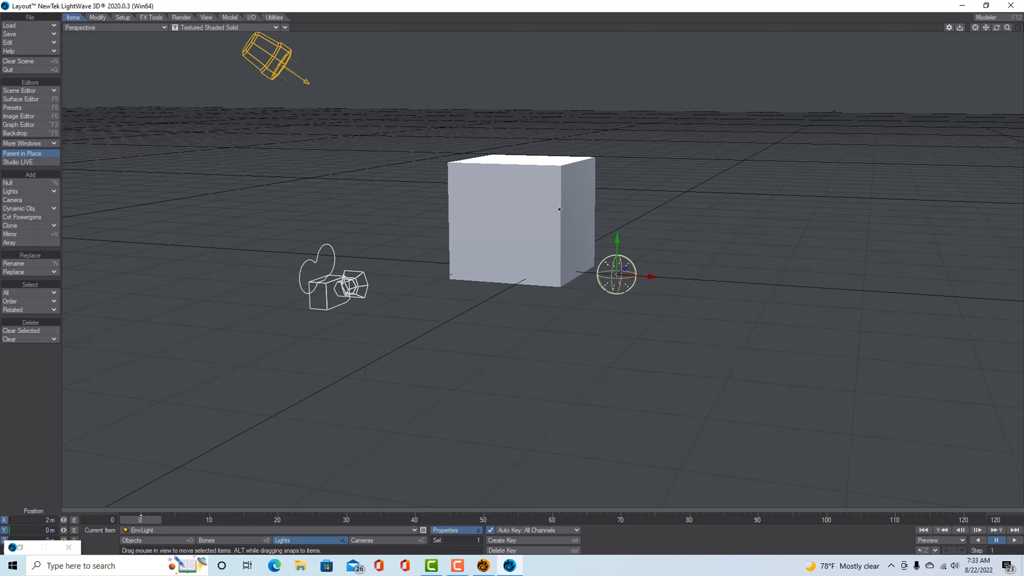
# Switch the perspective viewport to VPR rendering and orbit to view the box from slightly below.
pyautogui.click(276, 28)
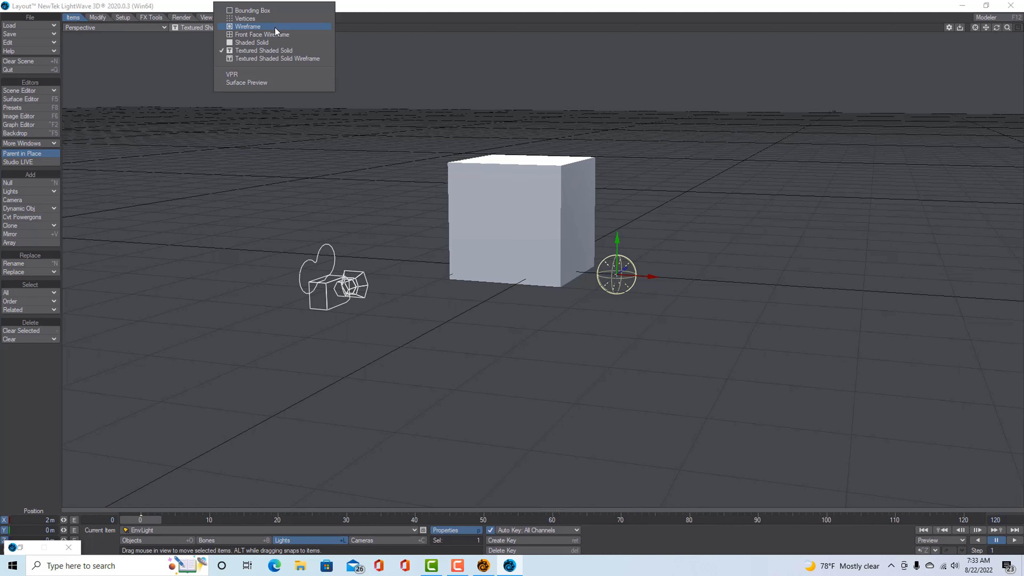
pyautogui.click(250, 74)
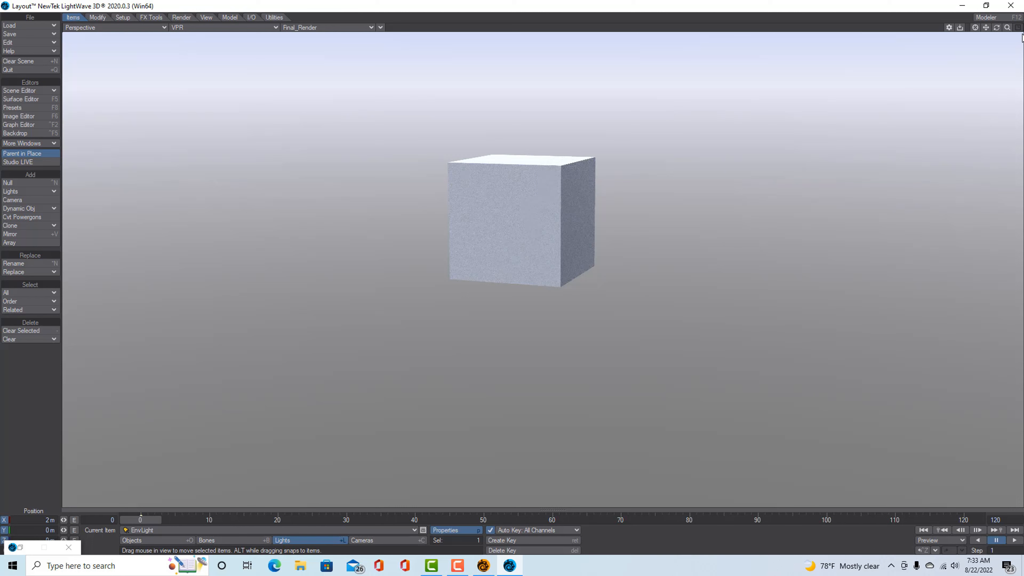
pyautogui.moveTo(998, 30); pyautogui.dragTo(998, 25)
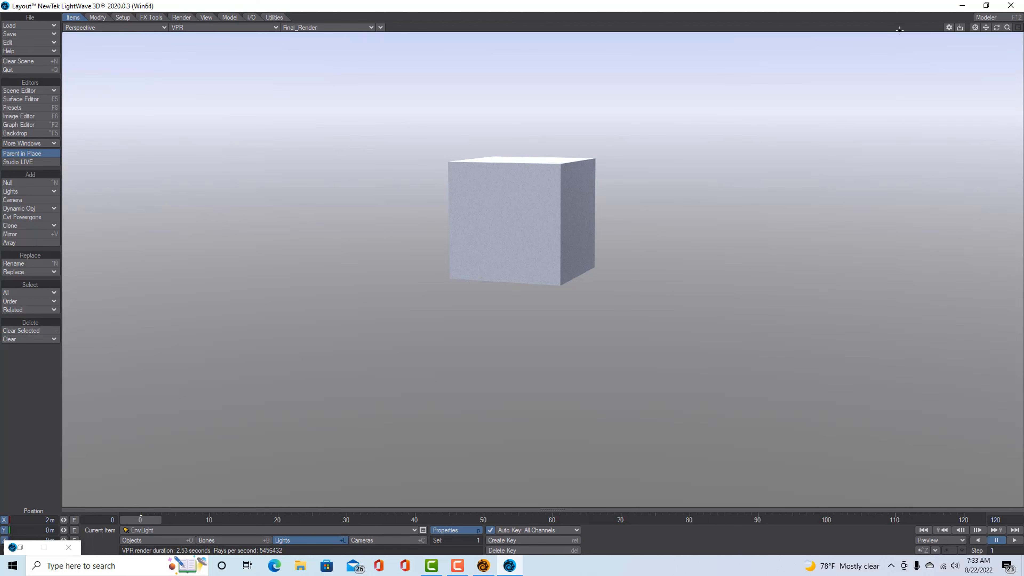
pyautogui.moveTo(998, 30); pyautogui.dragTo(997, 33)
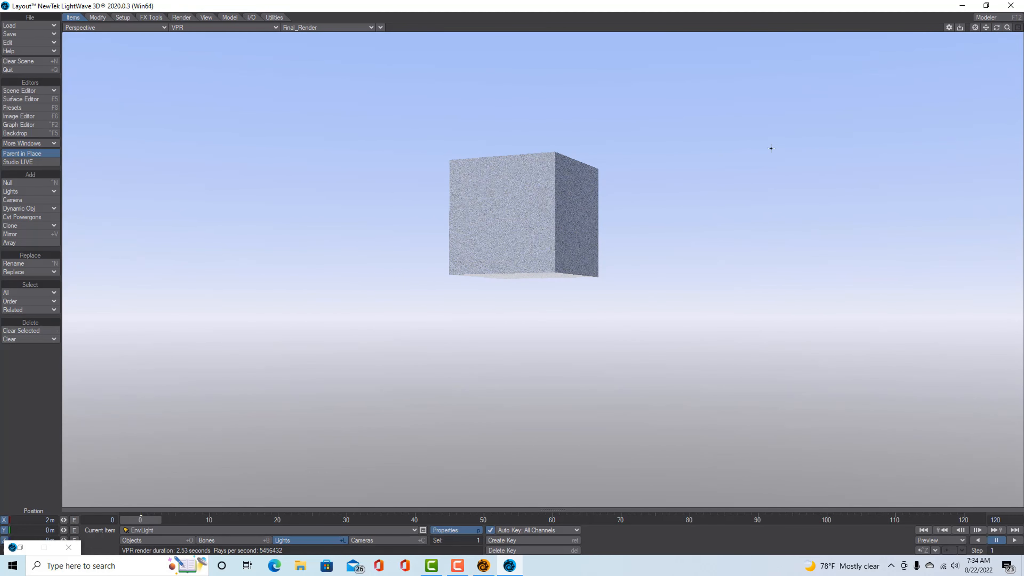
# Open the Backdrop environment settings and set the Zenith Color to dark blue (0, 31, 127).
pyautogui.click(14, 134)
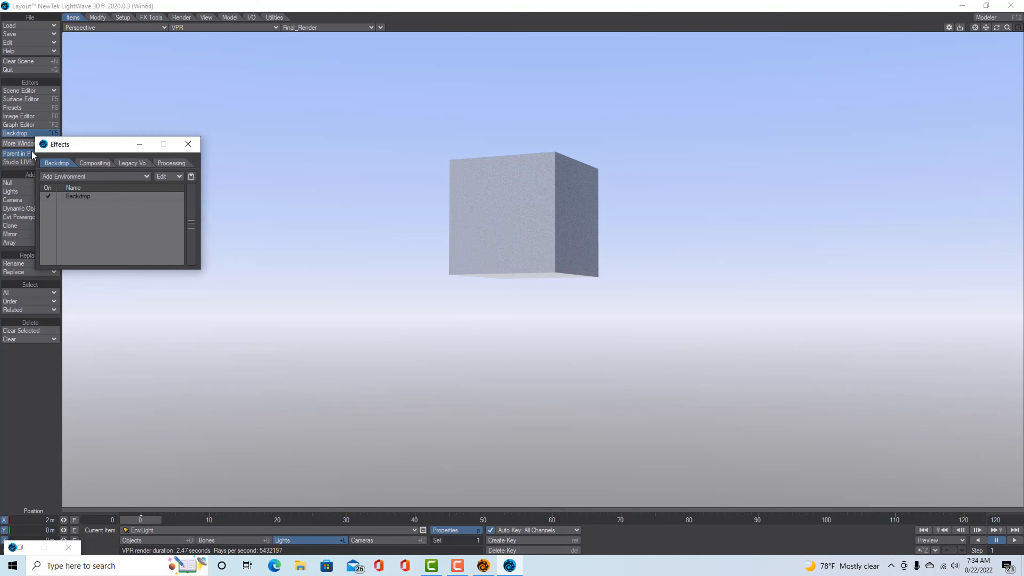
pyautogui.click(79, 196)
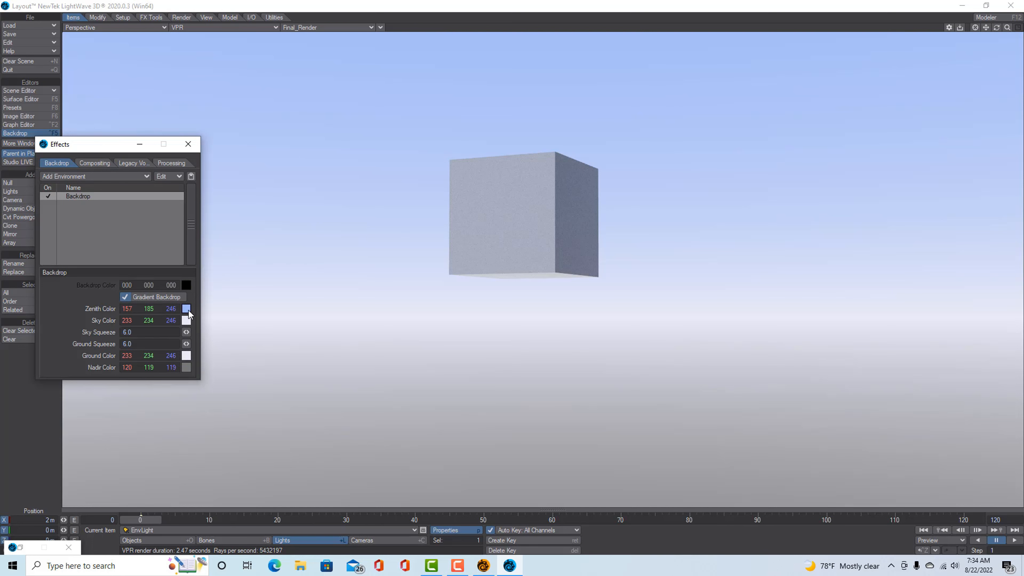
pyautogui.click(186, 308)
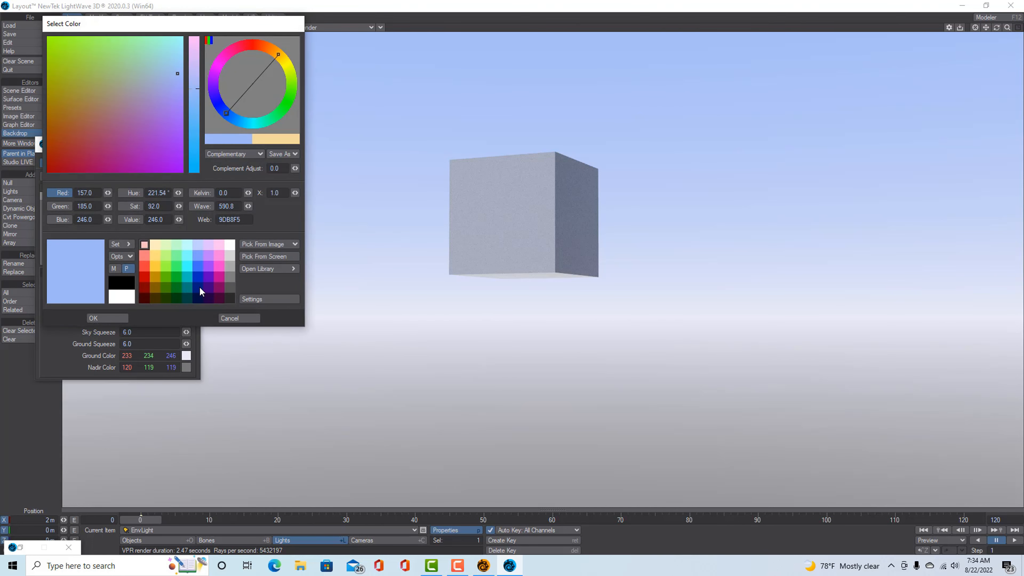
pyautogui.click(199, 287)
pyautogui.click(116, 318)
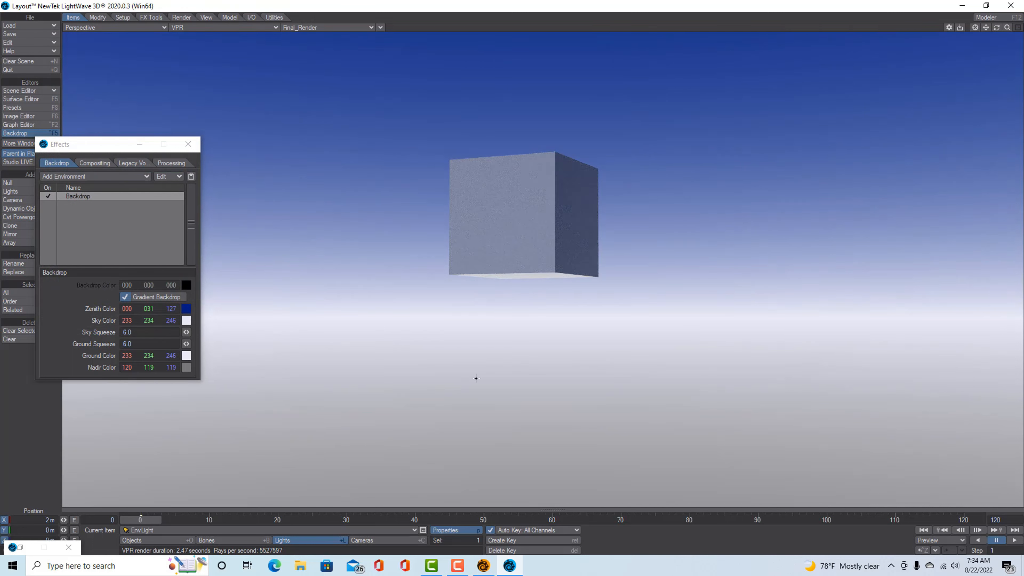
# Set the backdrop's Nadir Color to black (0, 0, 0).
pyautogui.click(186, 368)
pyautogui.click(125, 279)
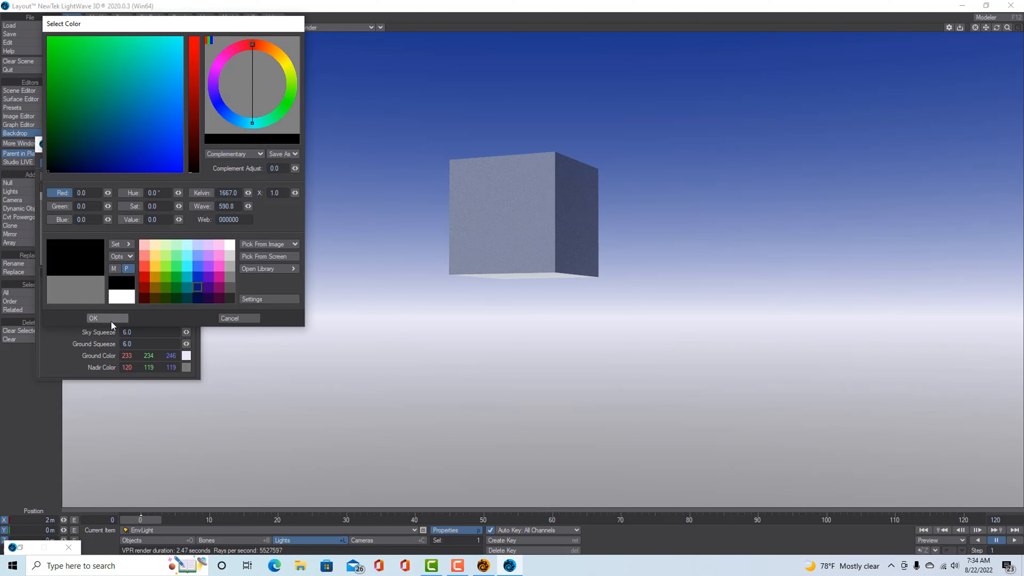
pyautogui.click(110, 317)
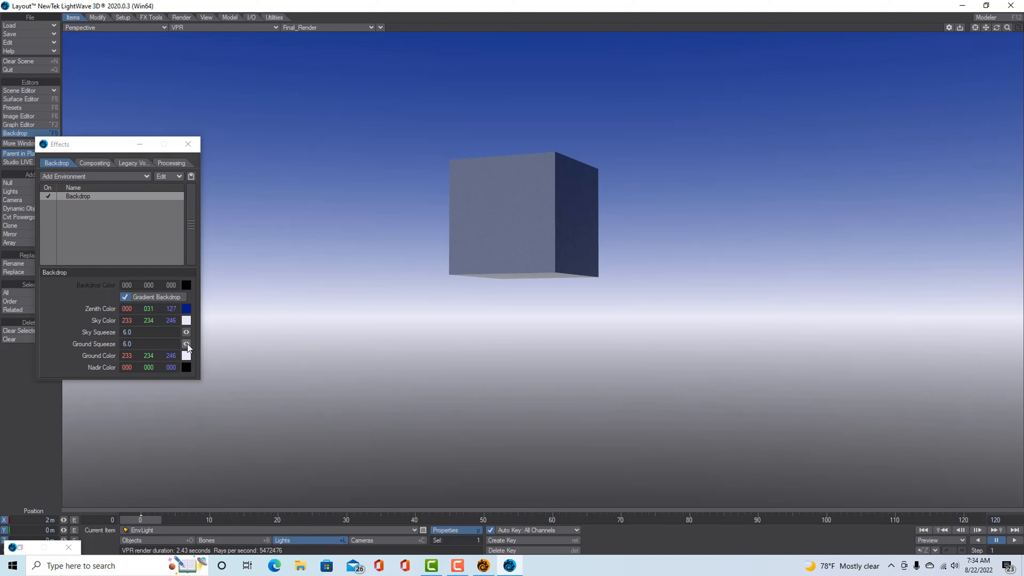
# Set the backdrop's Ground Squeeze to about 28.4 and Sky Squeeze to about 22.4, and close the backdrop settings.
pyautogui.moveTo(186, 343); pyautogui.dragTo(219, 343)
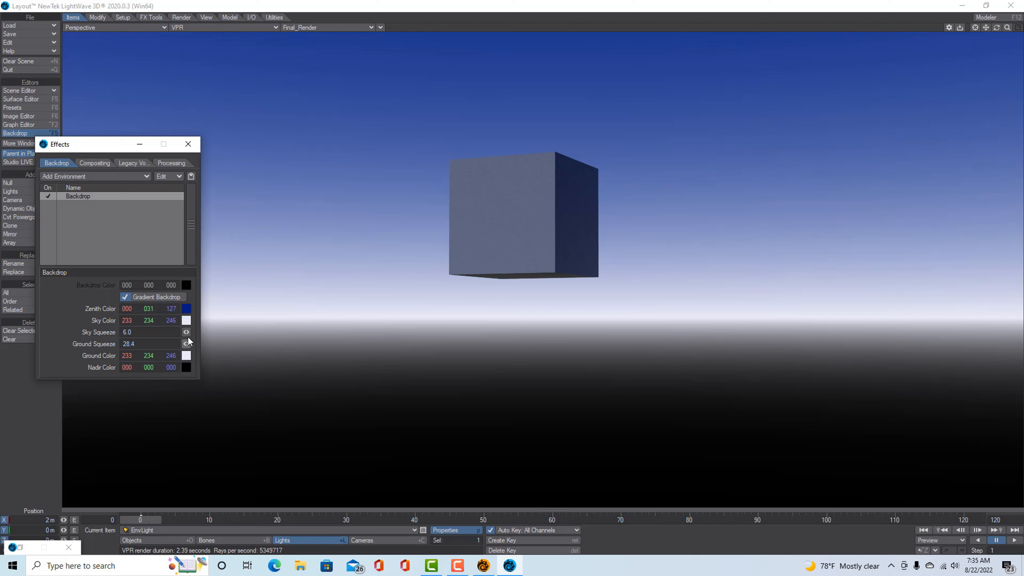
pyautogui.moveTo(186, 332); pyautogui.dragTo(226, 332)
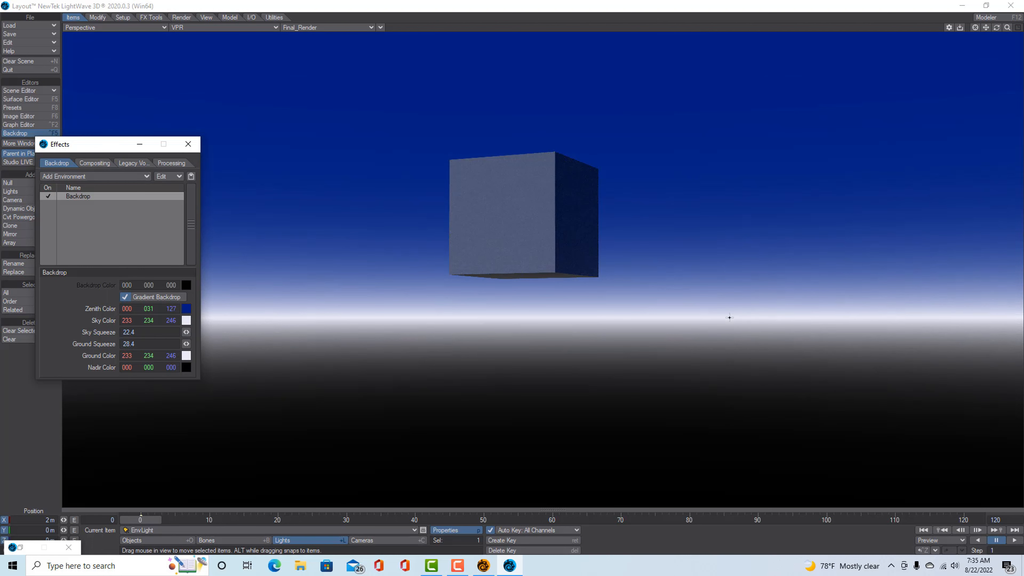
pyautogui.click(188, 144)
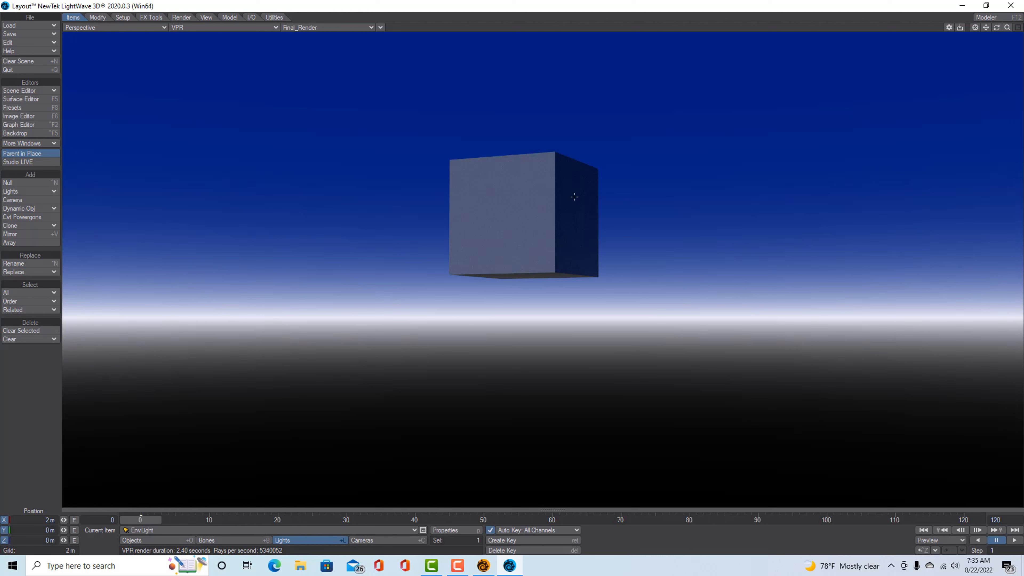
# Change the perspective viewport to Textured Shaded Solid Wireframe shading with the box as the selected item.
pyautogui.click(552, 205)
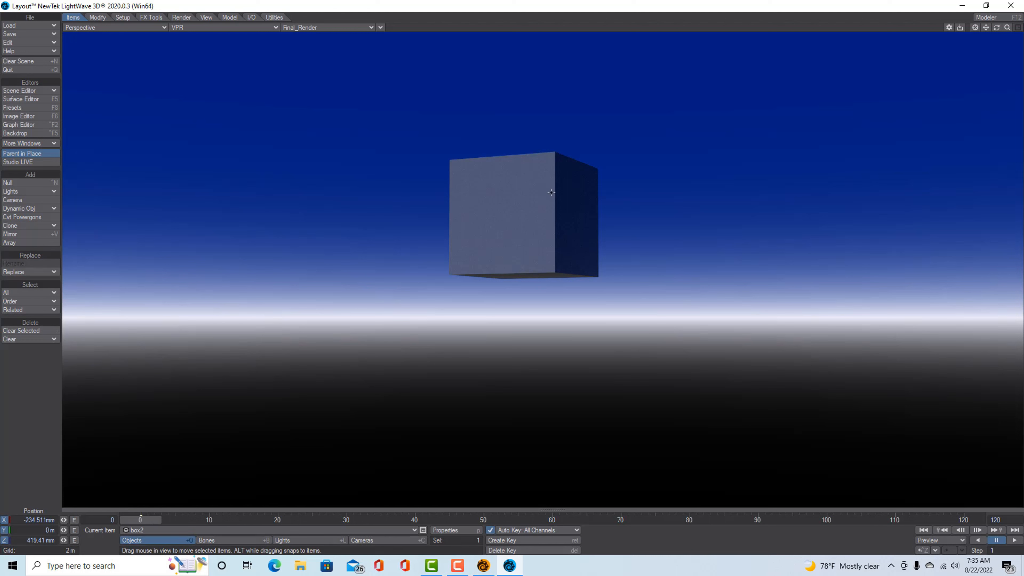
pyautogui.click(276, 28)
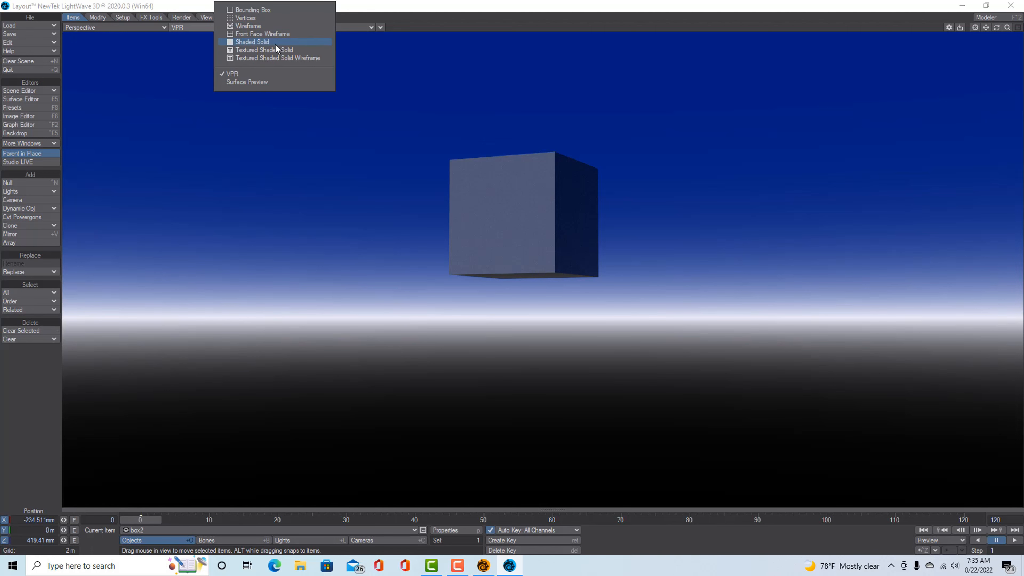
pyautogui.click(273, 59)
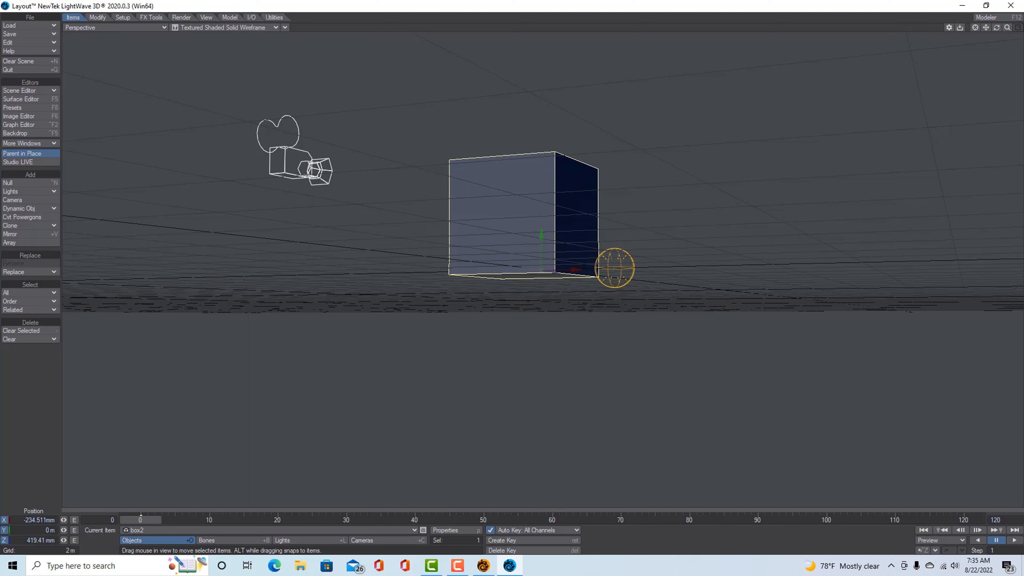
pyautogui.click(276, 156)
pyautogui.click(560, 191)
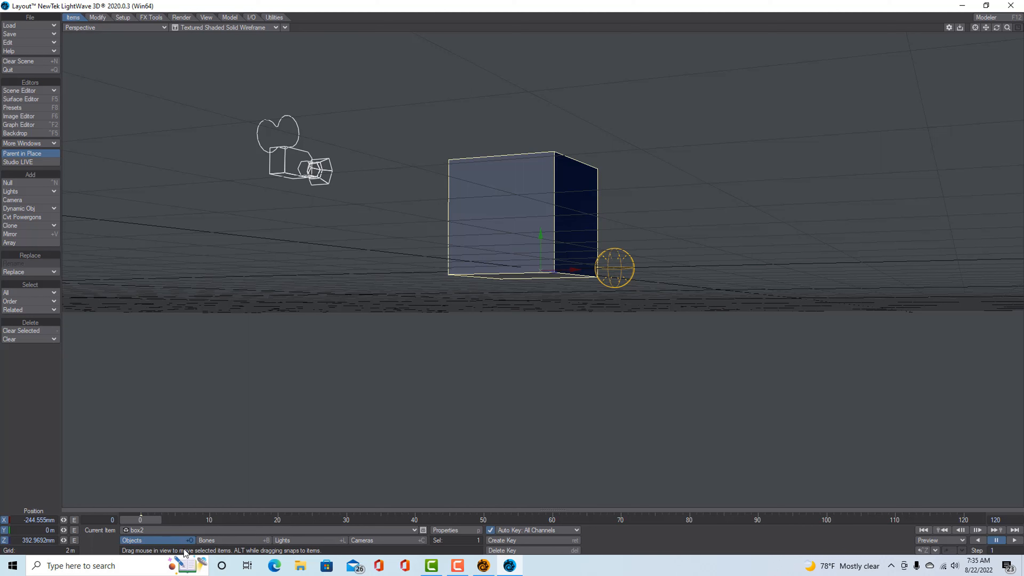
# Open box2's object properties to examine its point and polygon counts, and close them.
pyautogui.click(159, 539)
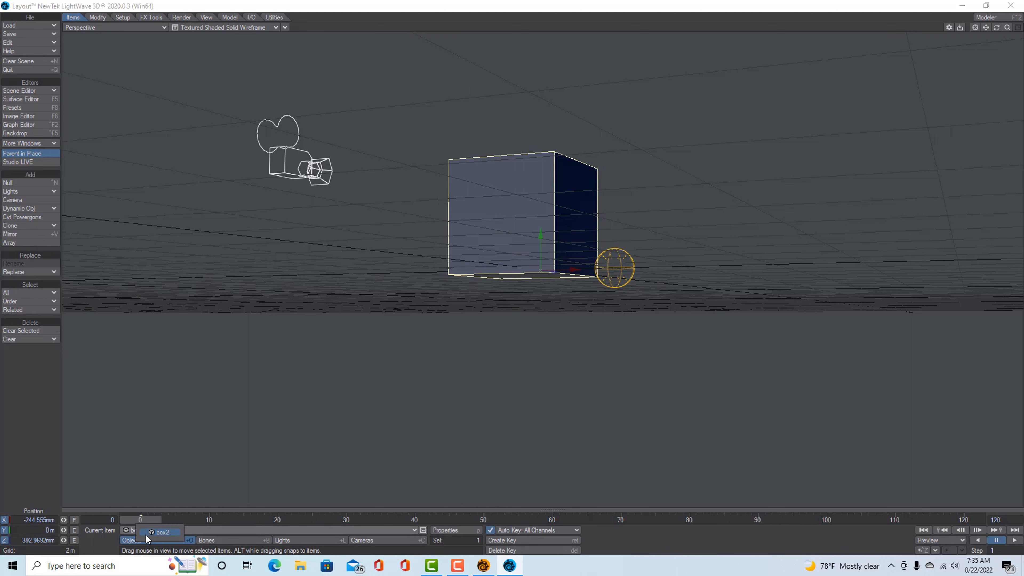
pyautogui.click(132, 542)
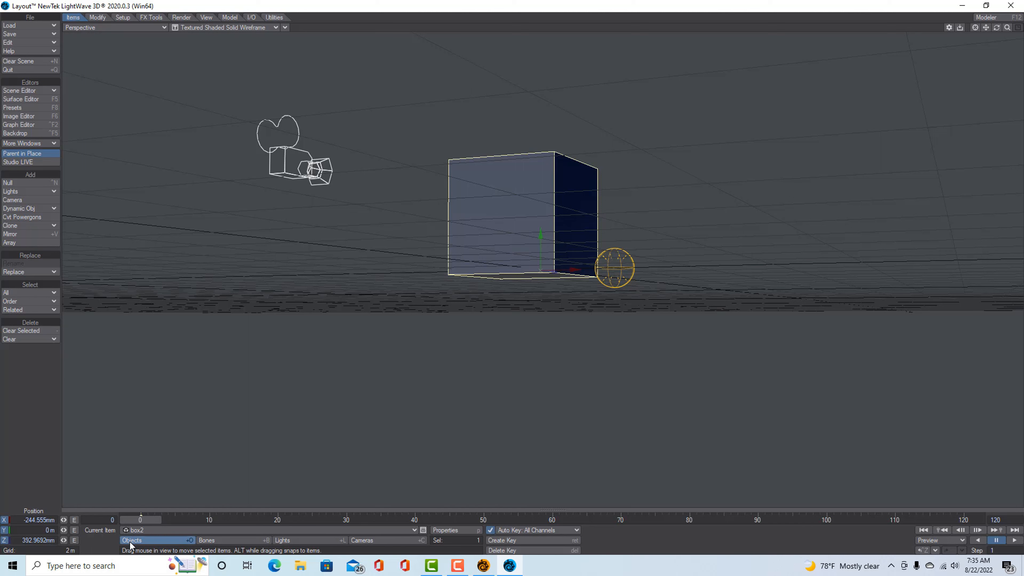
pyautogui.click(444, 531)
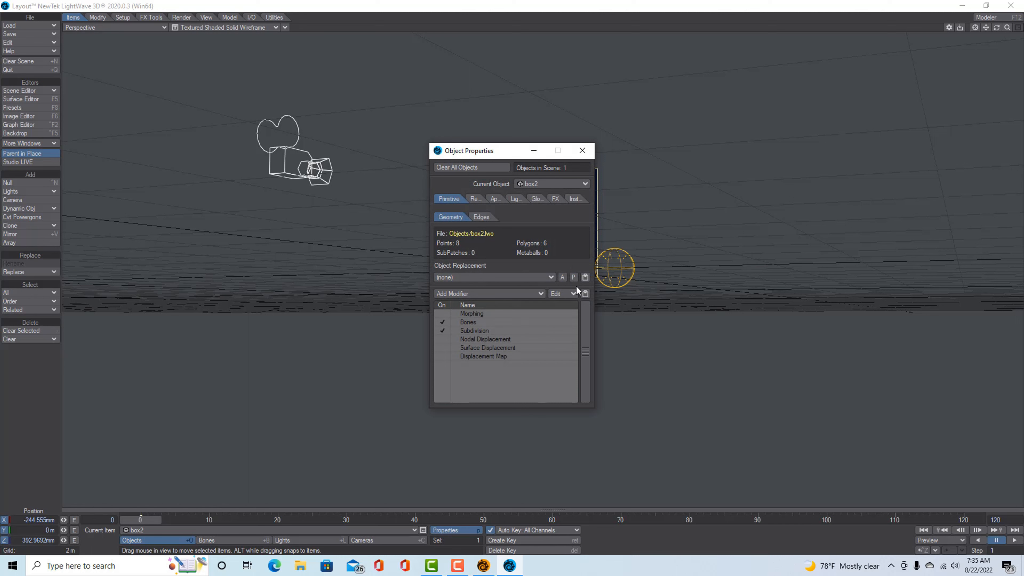
pyautogui.click(582, 151)
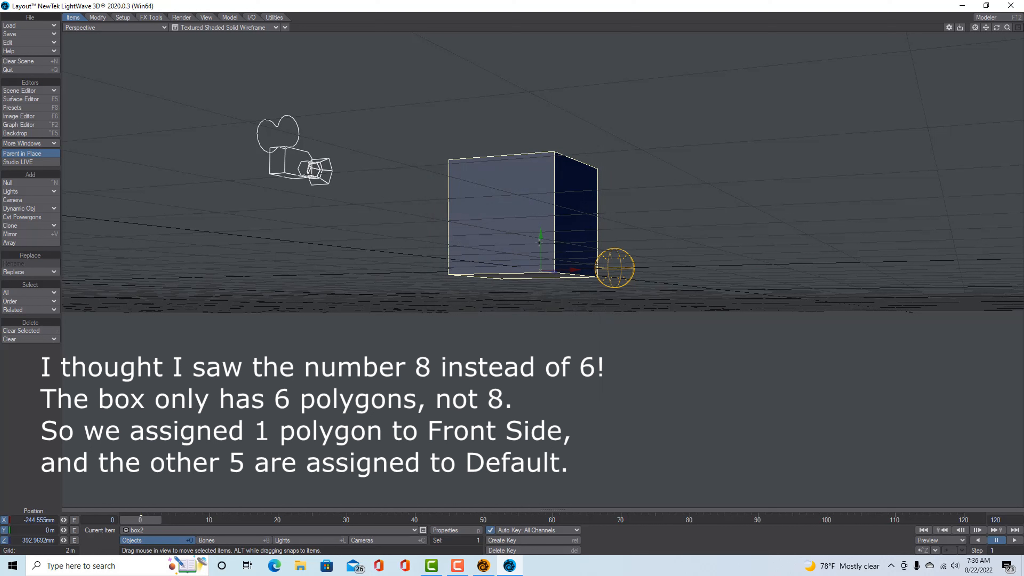
# Raise the box along Y to about 2.317 m and switch the perspective viewport to VPR rendering.
pyautogui.moveTo(540, 235); pyautogui.dragTo(540, 146)
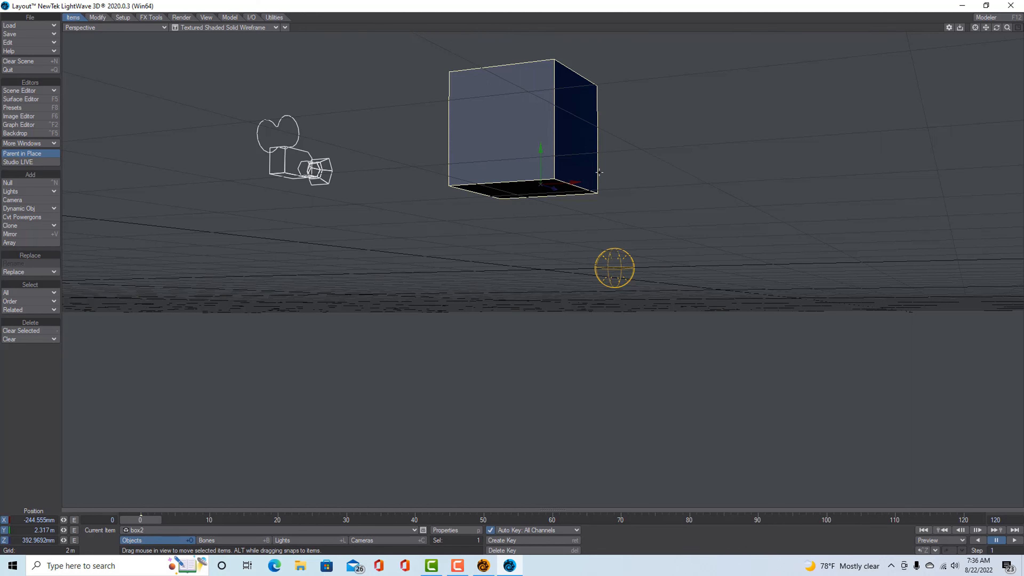
pyautogui.click(275, 27)
pyautogui.click(256, 76)
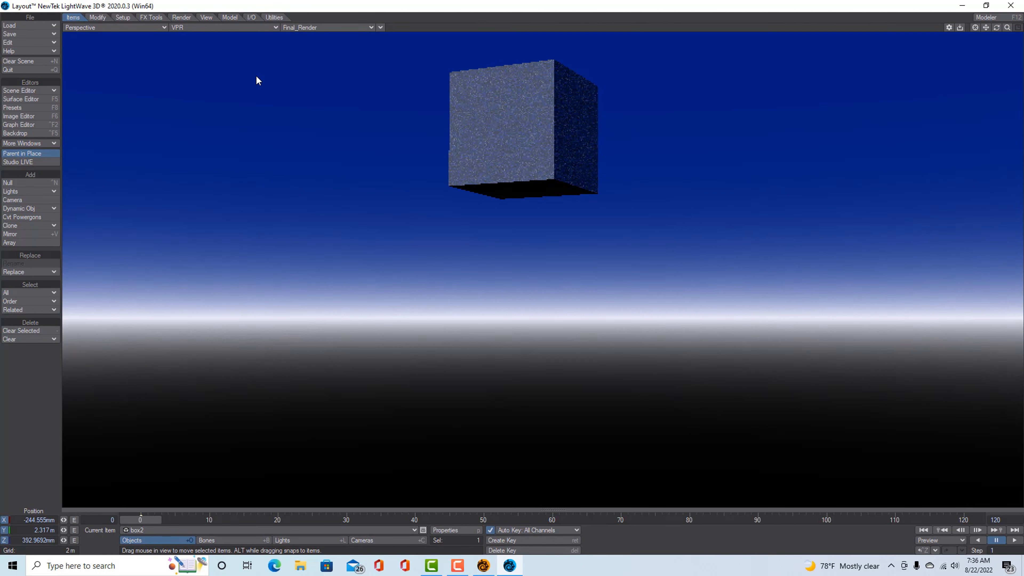
# Open the Surface Editor, check the polygon counts of box2's Default and front_side surfaces, and select both surfaces together.
pyautogui.click(37, 99)
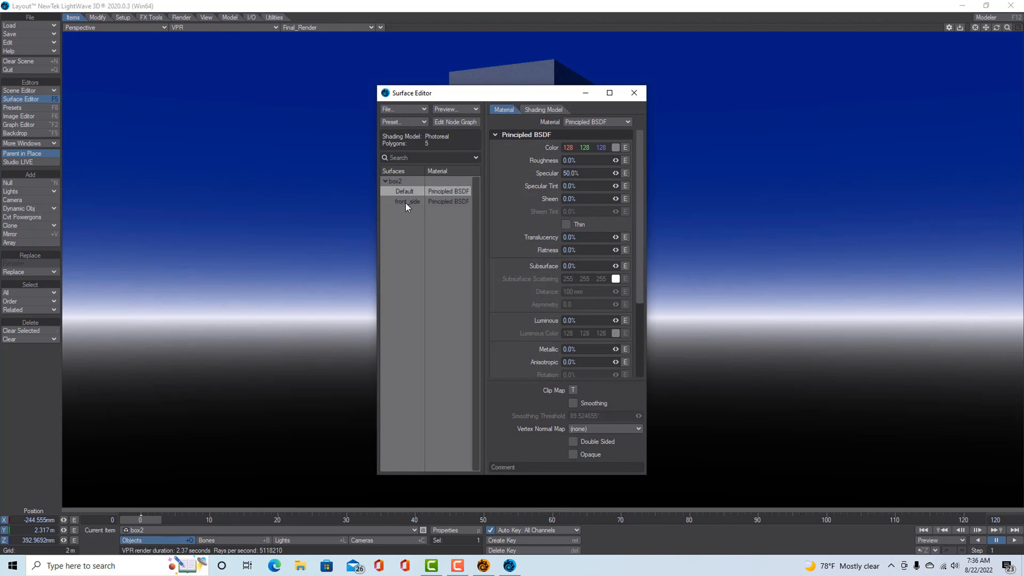
pyautogui.click(419, 201)
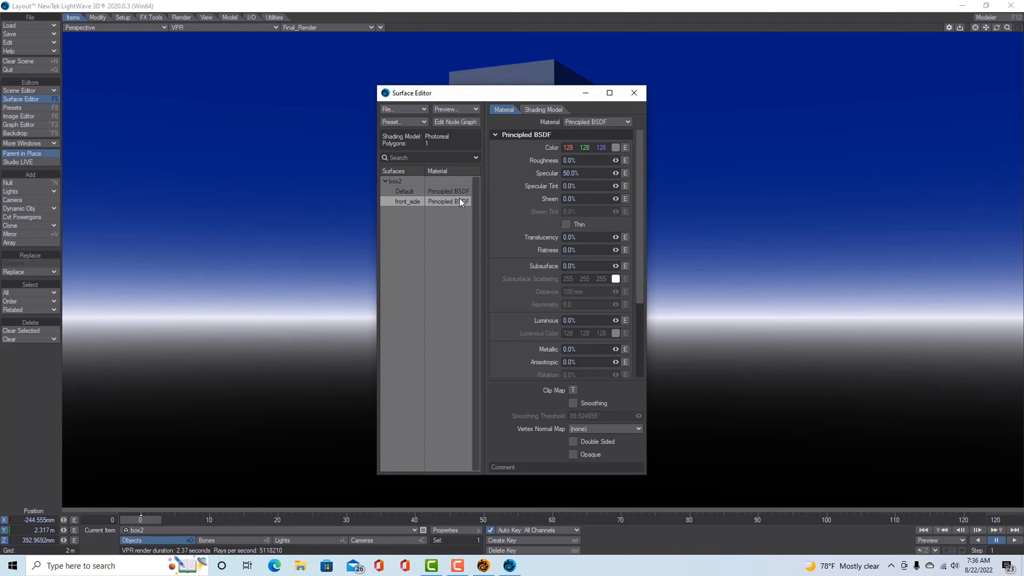
pyautogui.click(410, 192)
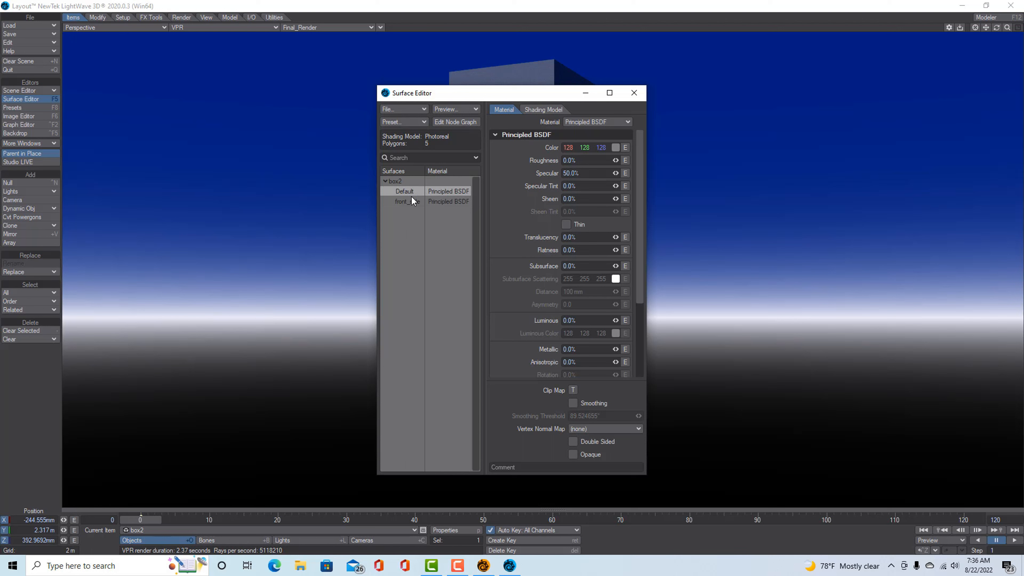
pyautogui.keyDown('shift'); pyautogui.click(442, 202); pyautogui.keyUp('shift')
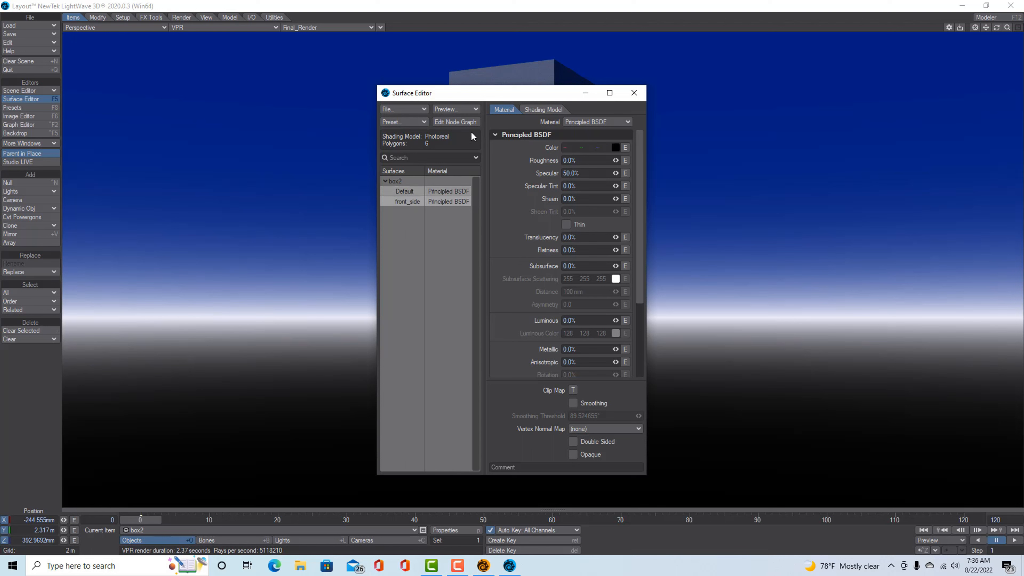
# Open the node graph in a maximized window and spread out the Surface and Principled BSDF nodes, away from the input node.
pyautogui.click(467, 123)
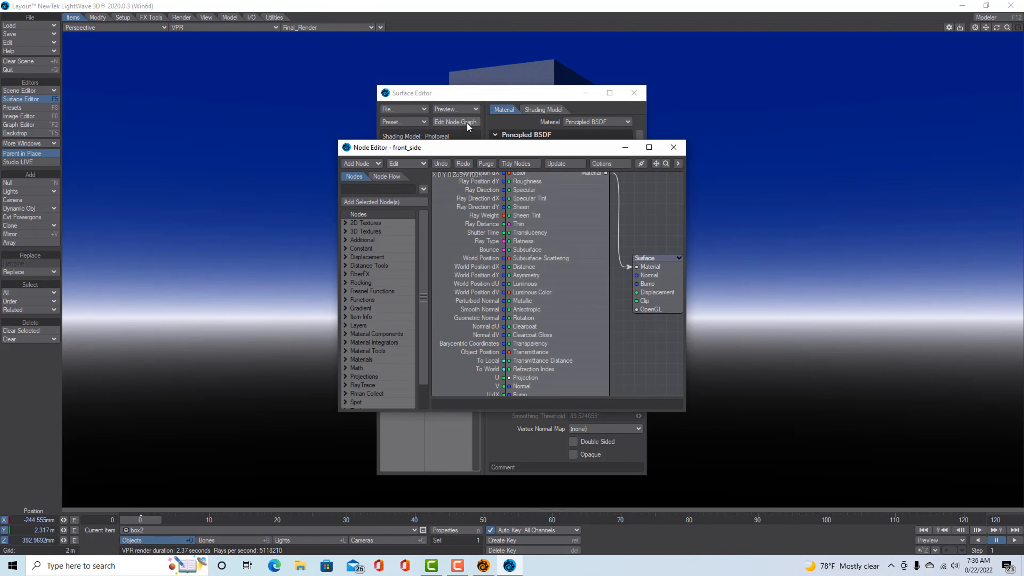
pyautogui.click(650, 148)
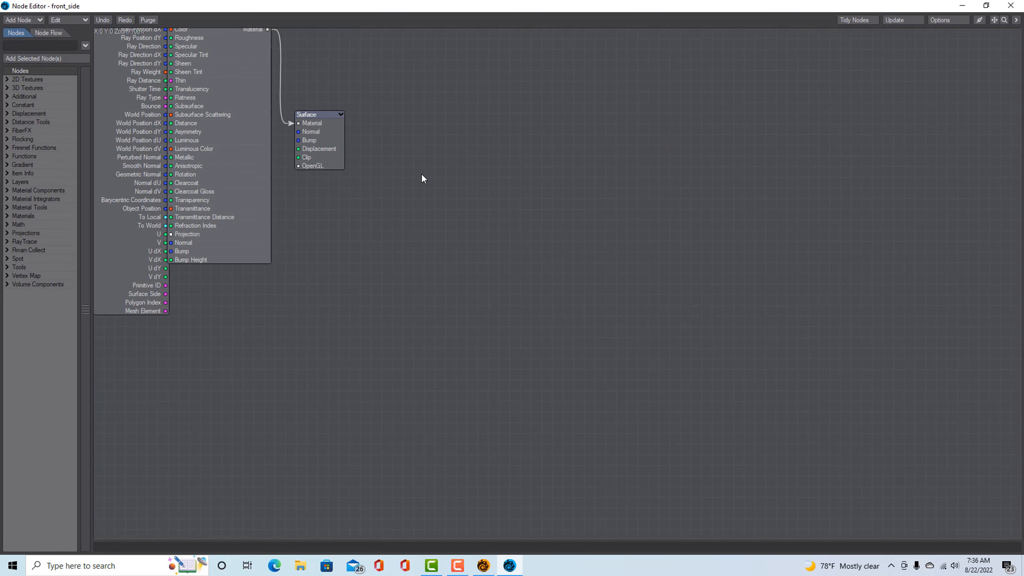
pyautogui.moveTo(331, 151); pyautogui.dragTo(778, 308)
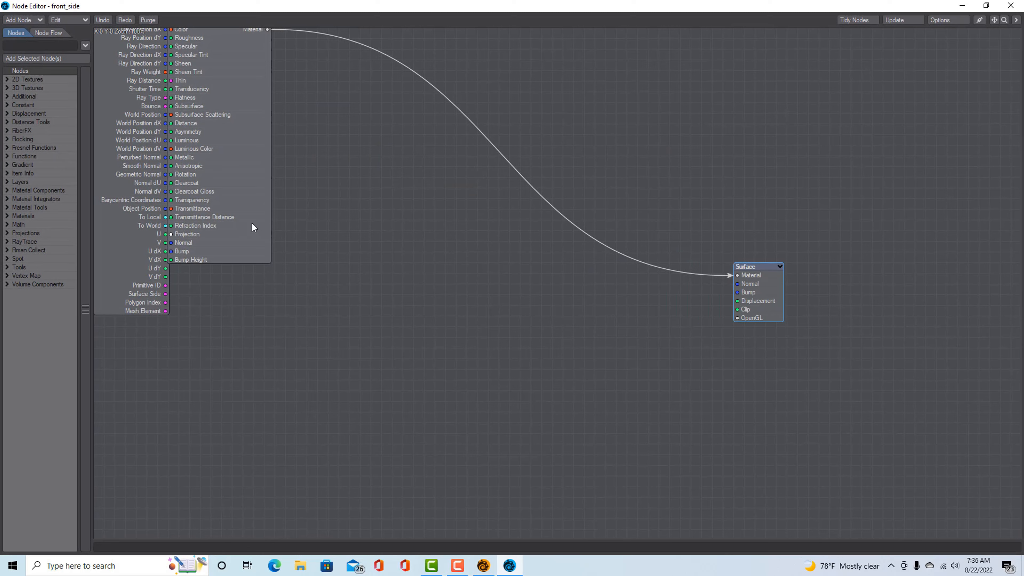
pyautogui.moveTo(252, 224); pyautogui.dragTo(622, 412)
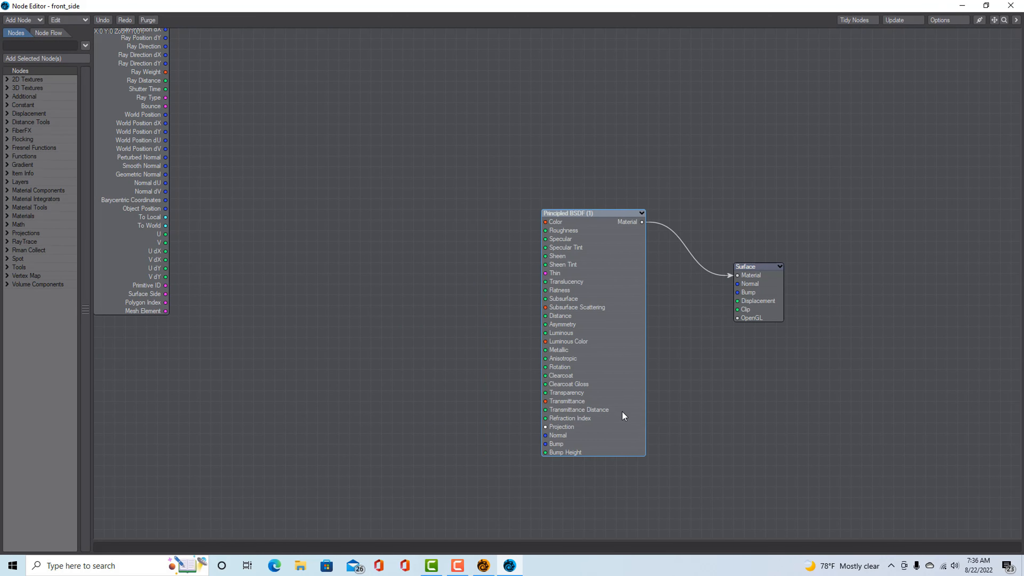
# Add a 3D Checkerboard texture node and place it in the free space before the Principled BSDF node.
pyautogui.click(8, 88)
pyautogui.doubleClick(31, 105)
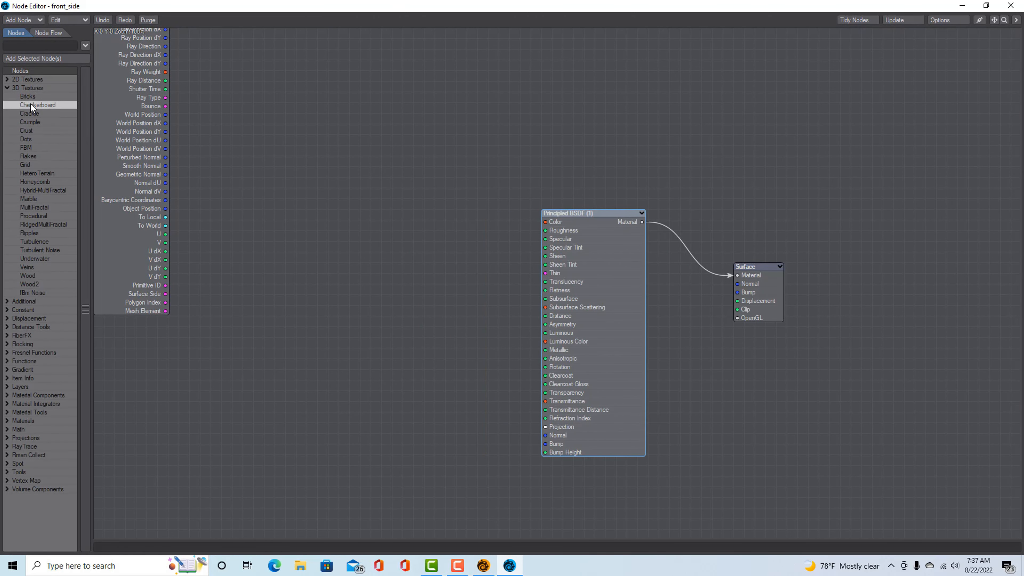
pyautogui.moveTo(545, 282); pyautogui.dragTo(337, 281)
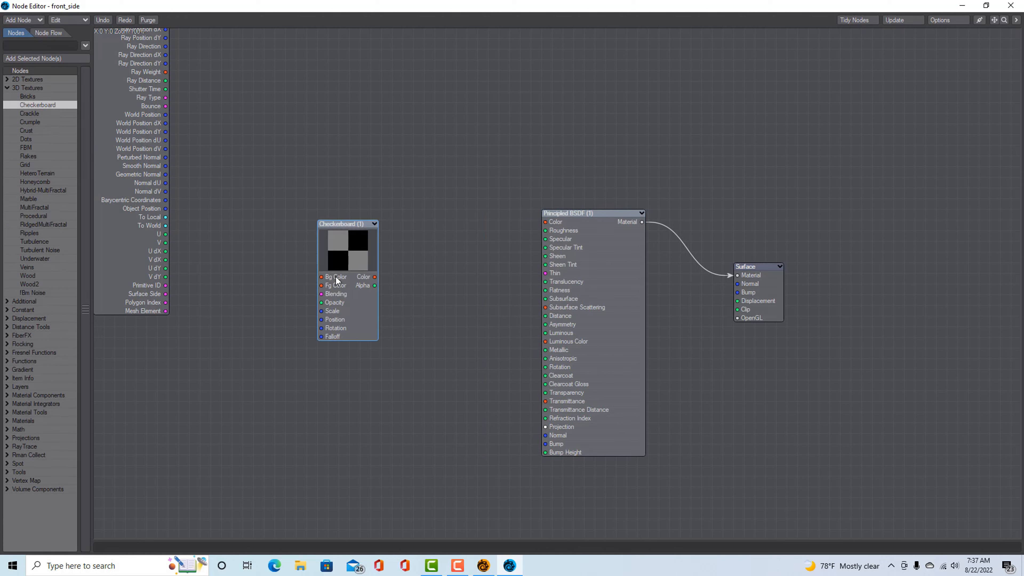
# Set the Checkerboard node's Fg Color to white (255, 255, 255) and close its settings.
pyautogui.doubleClick(356, 252)
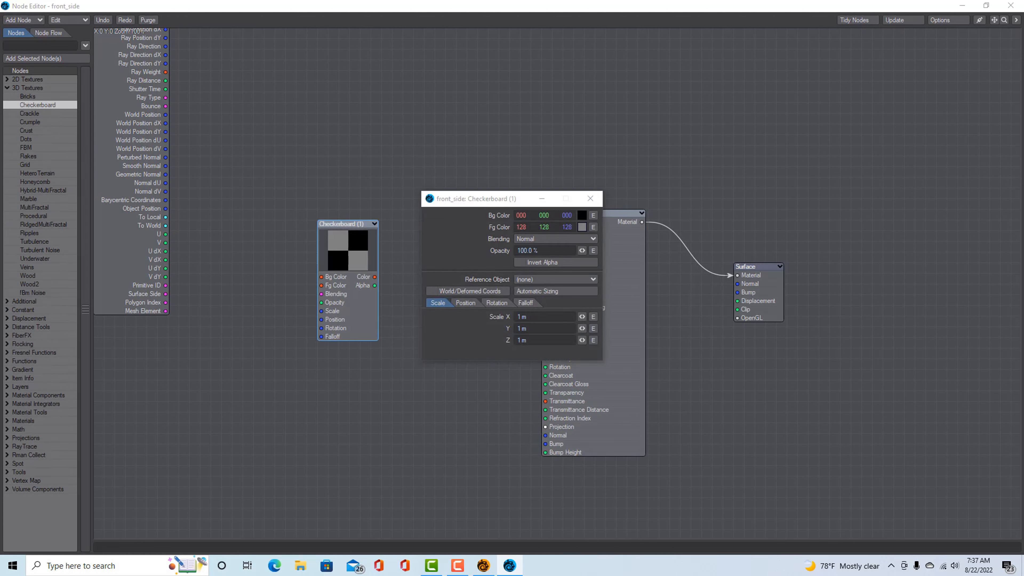
pyautogui.click(582, 227)
pyautogui.click(122, 298)
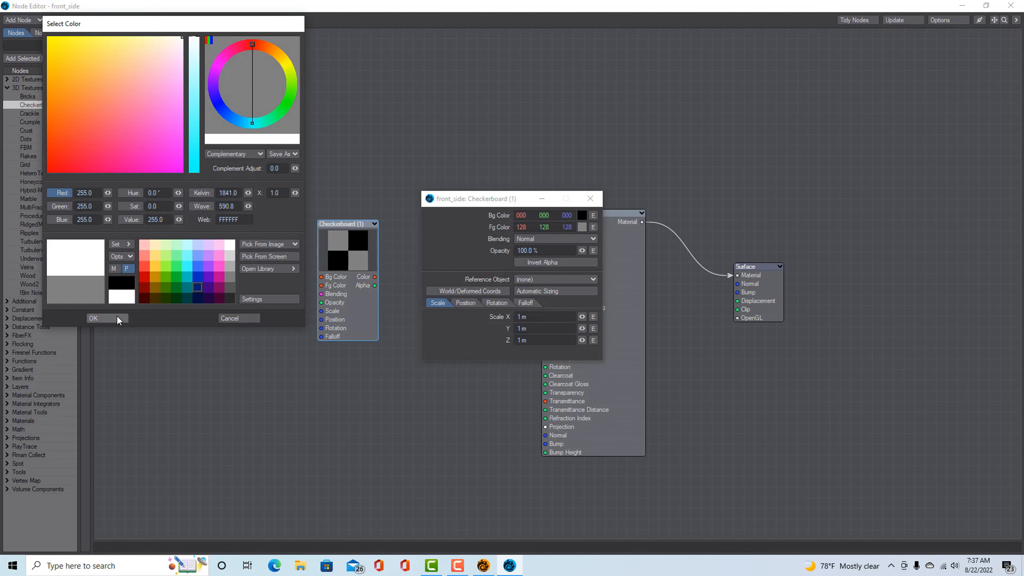
pyautogui.click(117, 316)
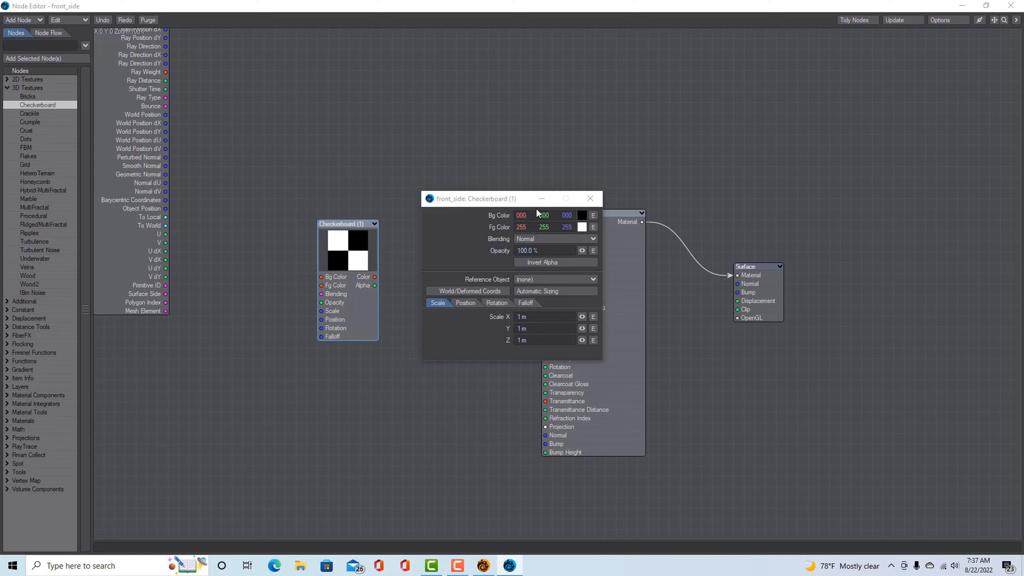
pyautogui.click(590, 198)
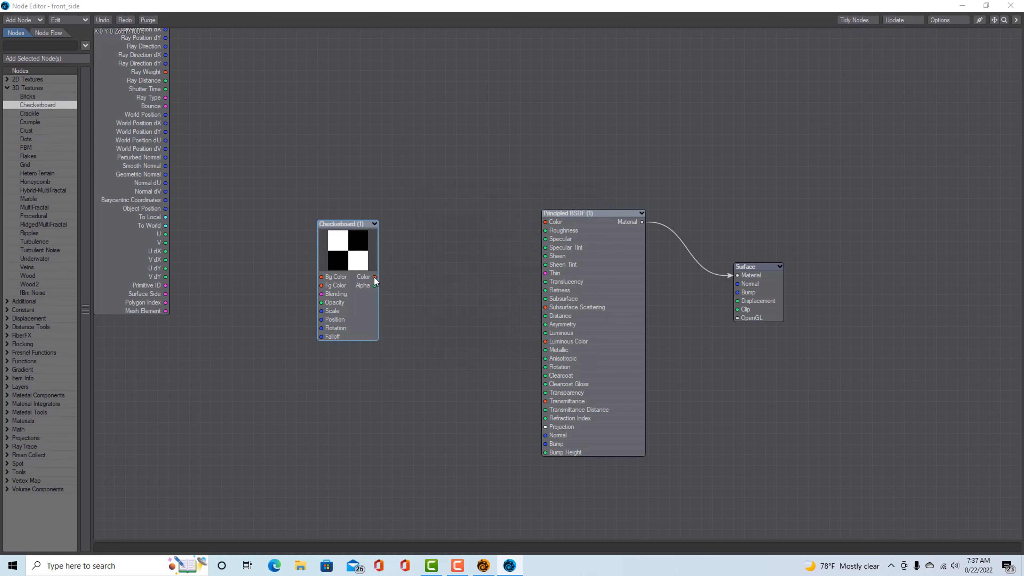
# Connect the Checkerboard's Color output to the Principled BSDF's Color input and put the Node Editor away.
pyautogui.moveTo(374, 277); pyautogui.dragTo(545, 222)
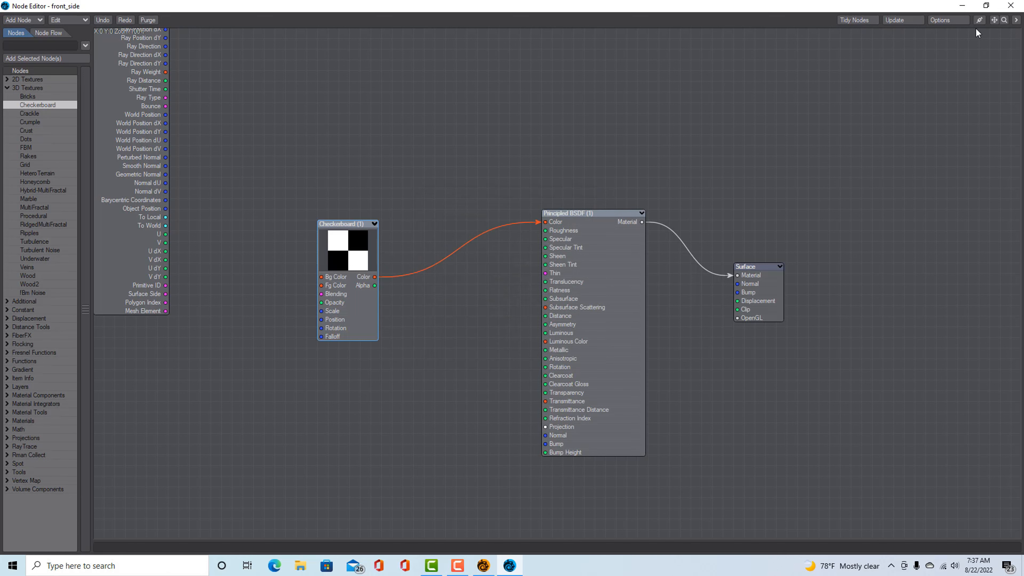
pyautogui.click(962, 6)
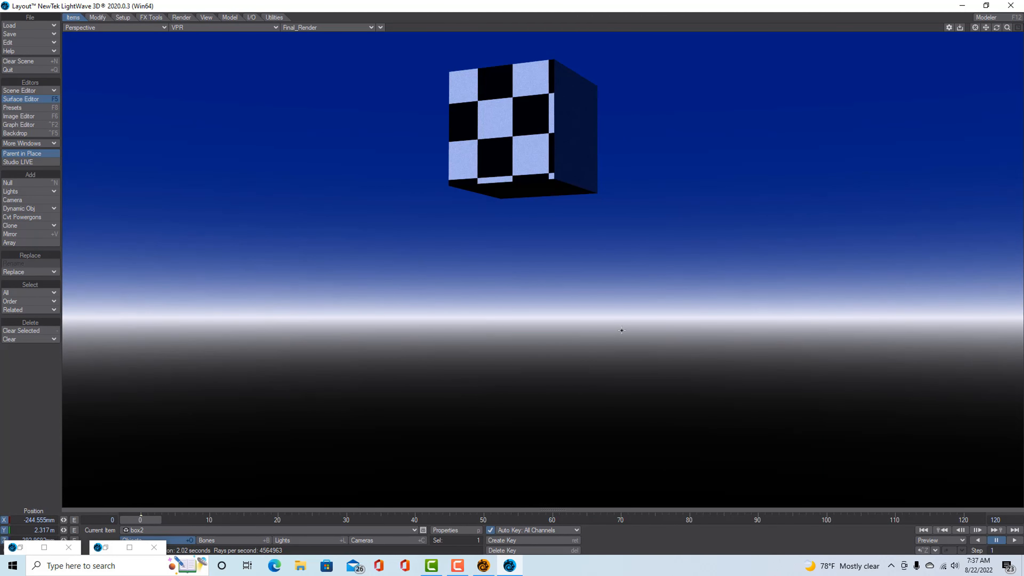
pyautogui.click(153, 548)
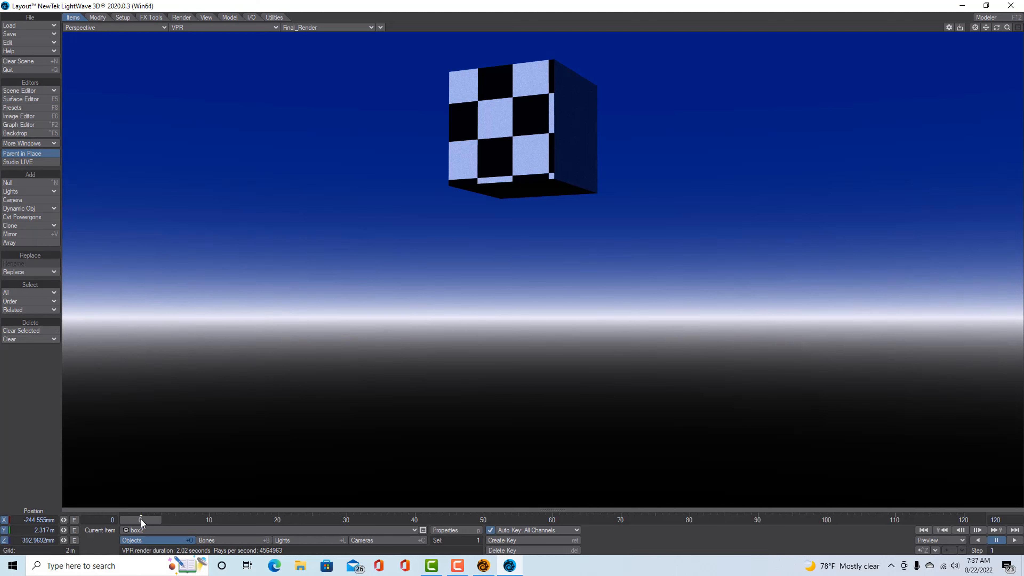
# Extend the scene's end frame to 240 and move the time slider to frame 240.
pyautogui.moveTo(141, 518); pyautogui.dragTo(963, 519)
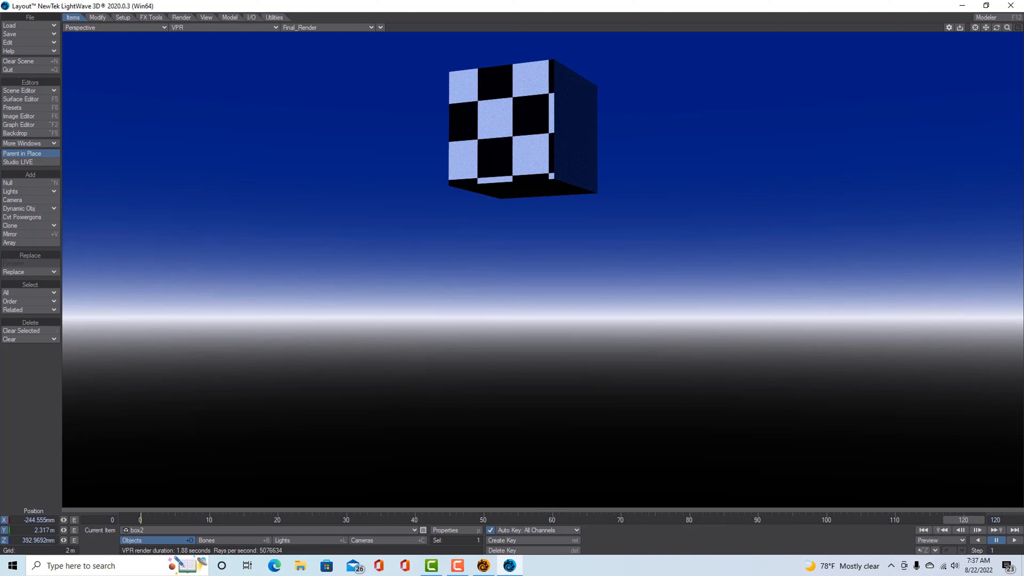
pyautogui.doubleClick(1005, 519)
pyautogui.write('240')
pyautogui.press('Return')
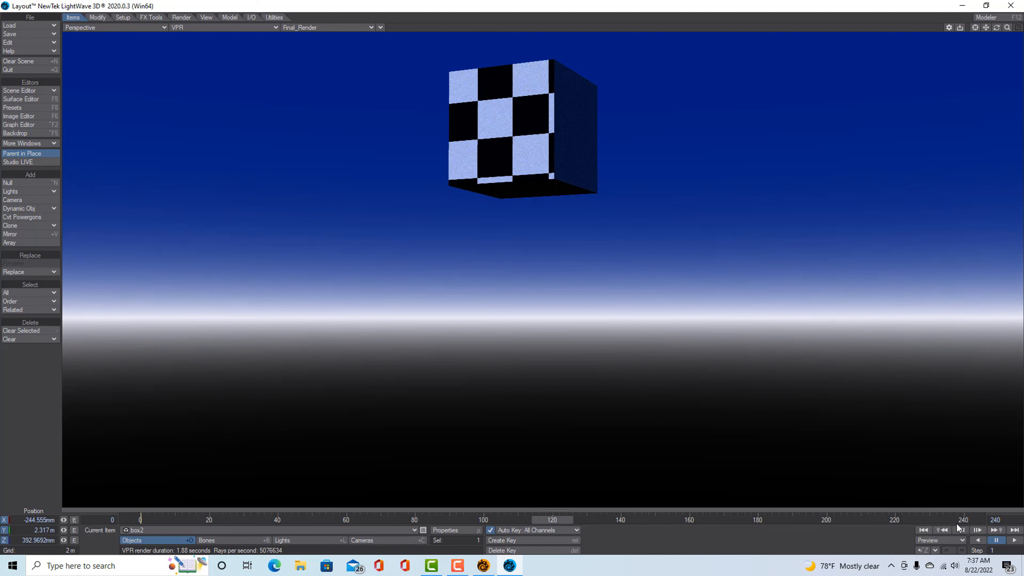
pyautogui.click(550, 521)
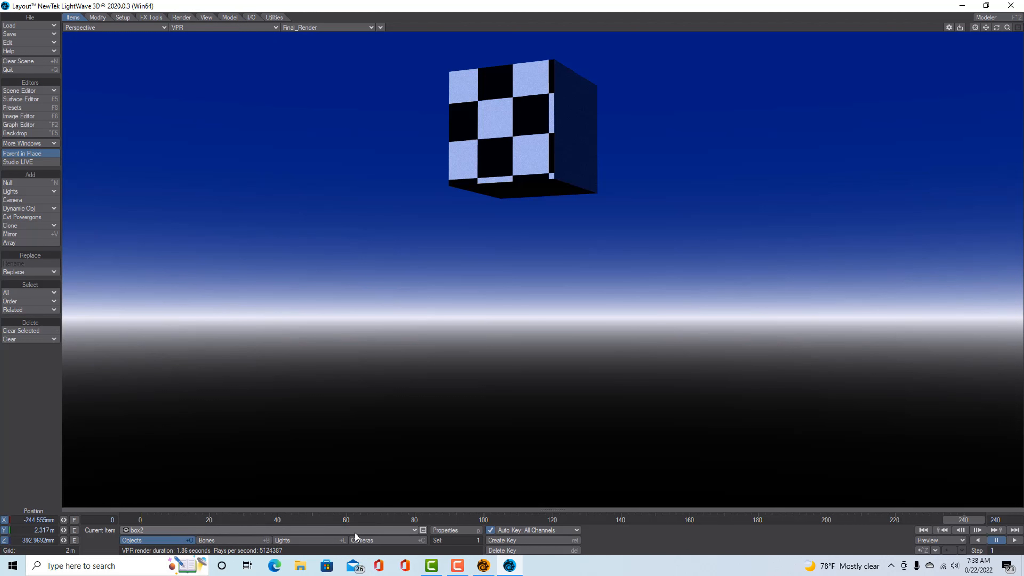
# Rotate box2's heading to about 562.60° at frame 240 and play back the animation, stopping it at frame 35.
pyautogui.click(363, 542)
pyautogui.click(319, 541)
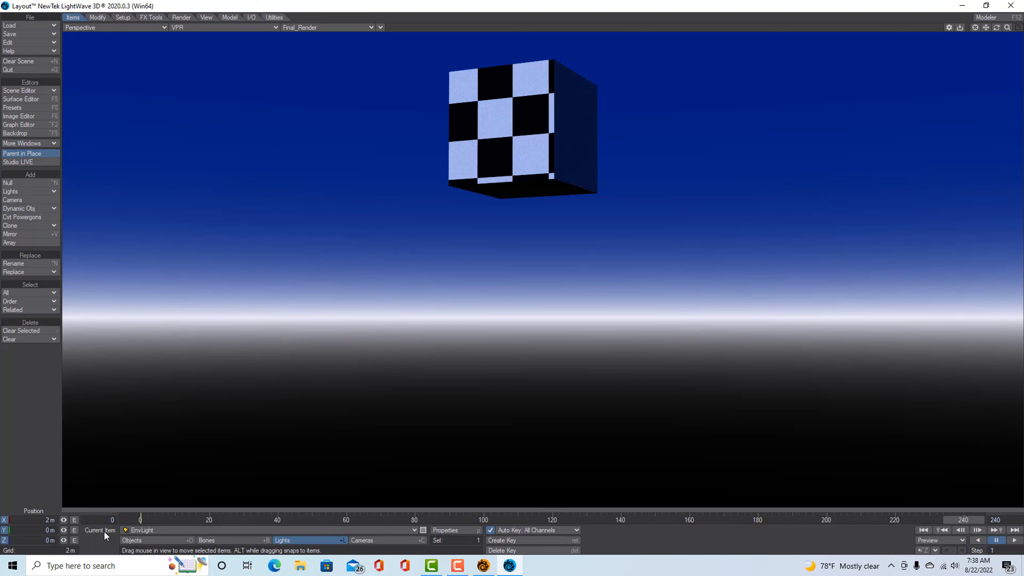
pyautogui.click(142, 538)
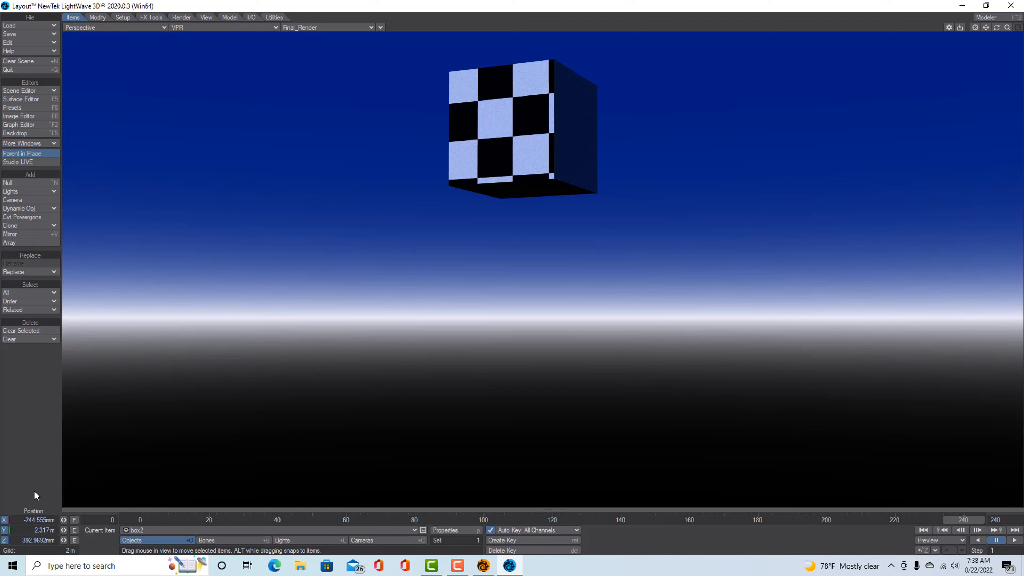
pyautogui.press('y')
pyautogui.press('h')
pyautogui.press('y')
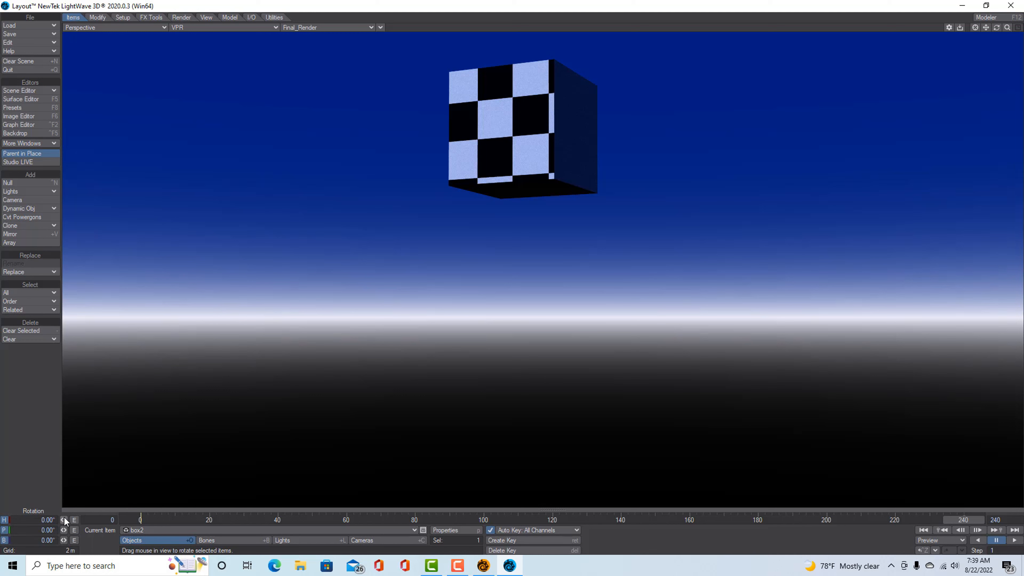
pyautogui.moveTo(63, 520); pyautogui.dragTo(517, 520)
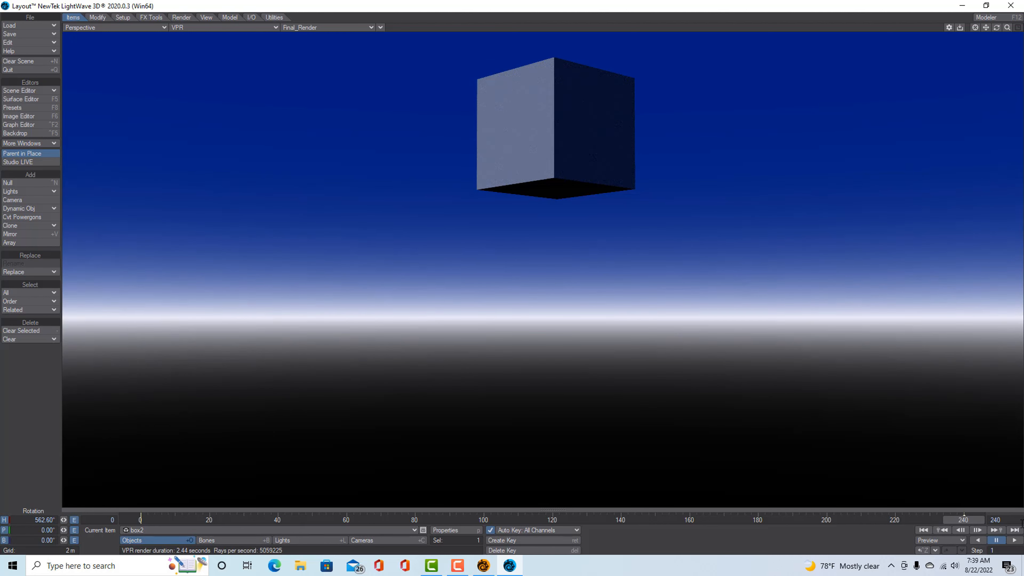
pyautogui.click(1014, 542)
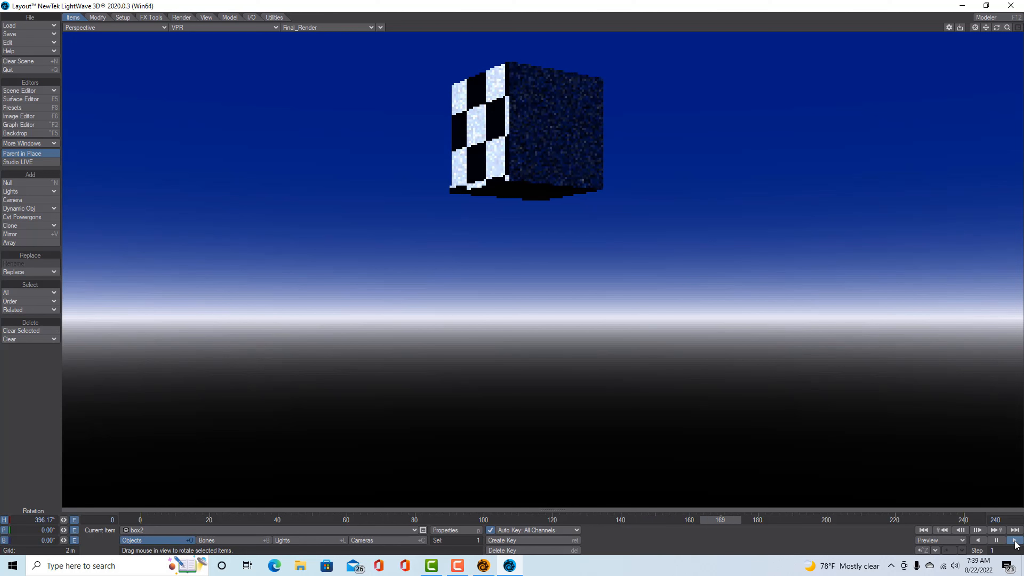
pyautogui.click(997, 541)
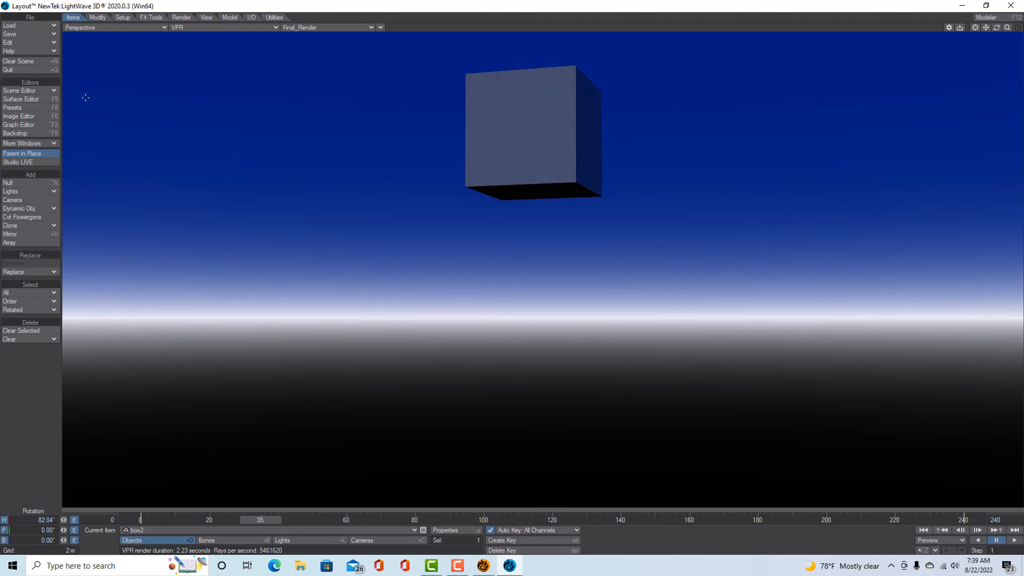
# Copy the Checkerboard node from the front_side surface's node graph and close that graph.
pyautogui.click(38, 99)
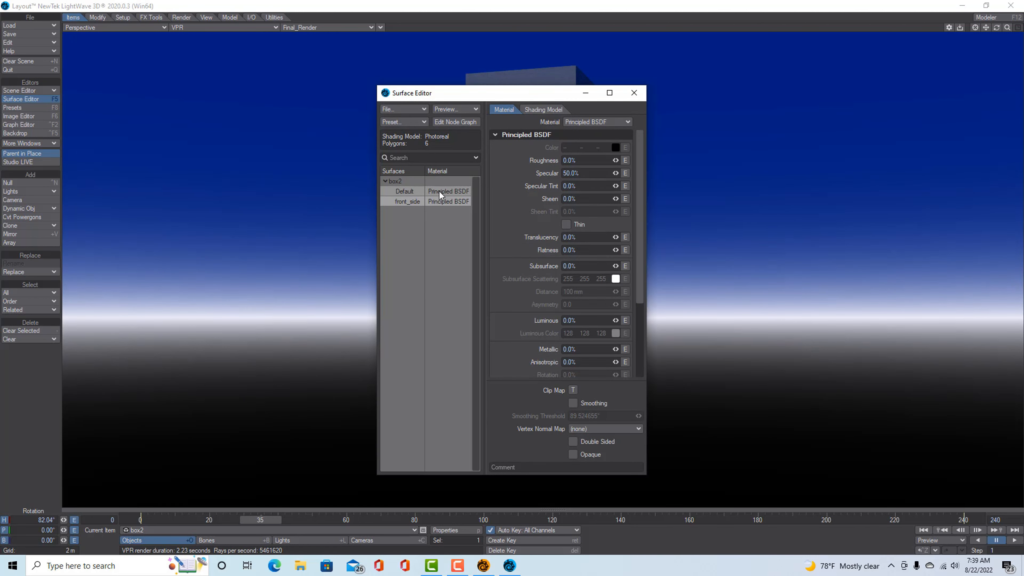
pyautogui.click(441, 203)
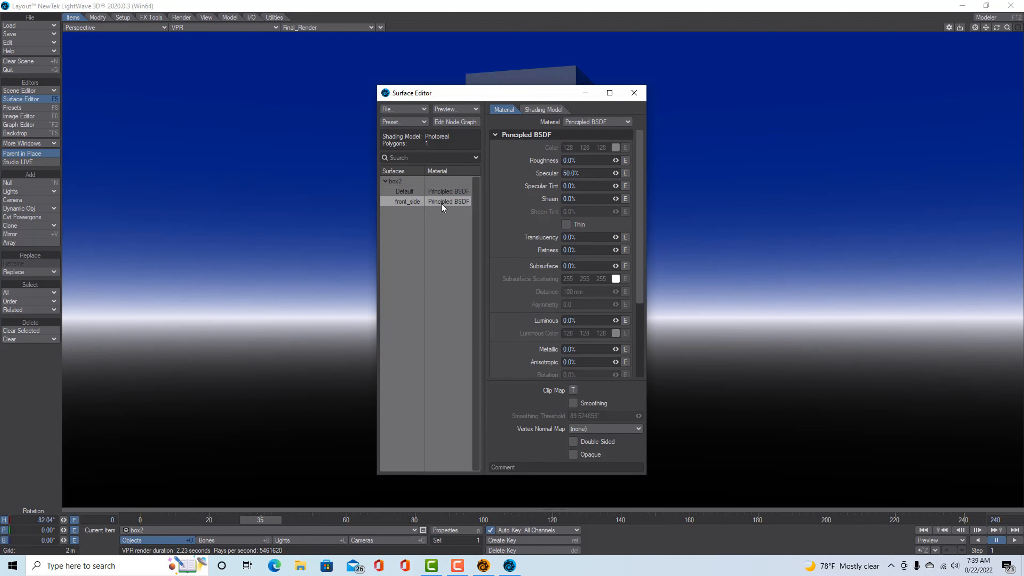
pyautogui.doubleClick(442, 190)
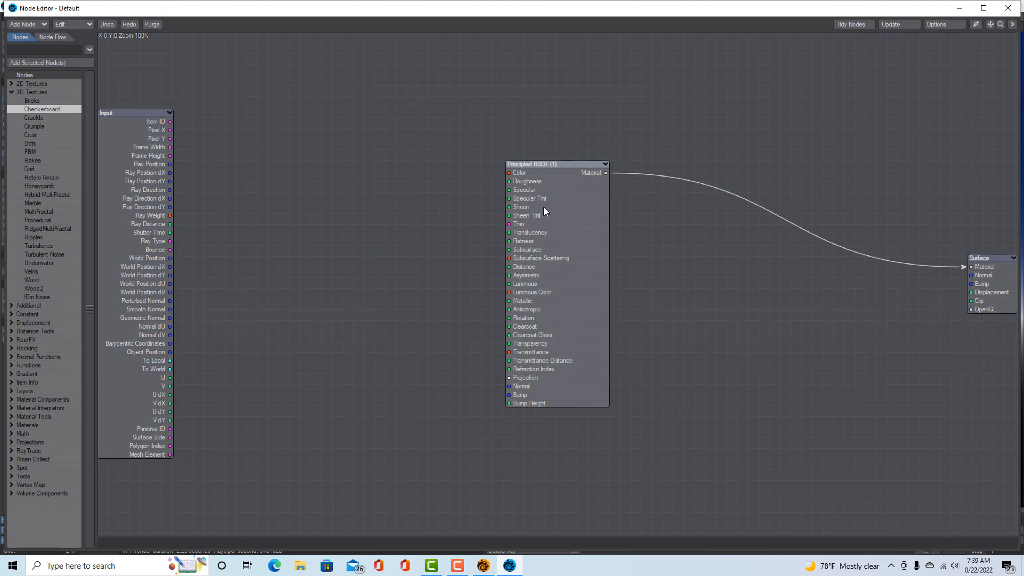
pyautogui.click(1008, 8)
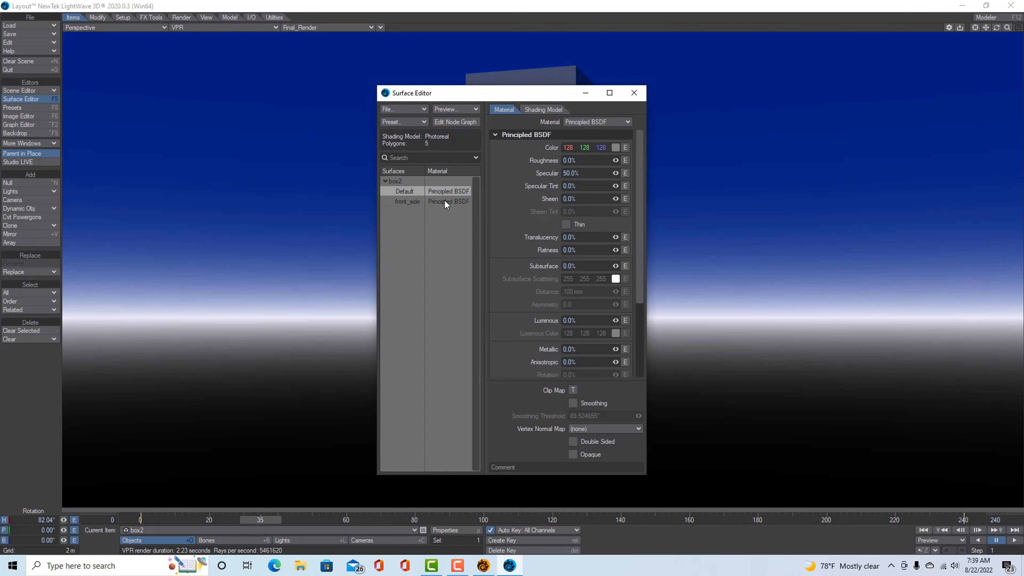
pyautogui.doubleClick(445, 200)
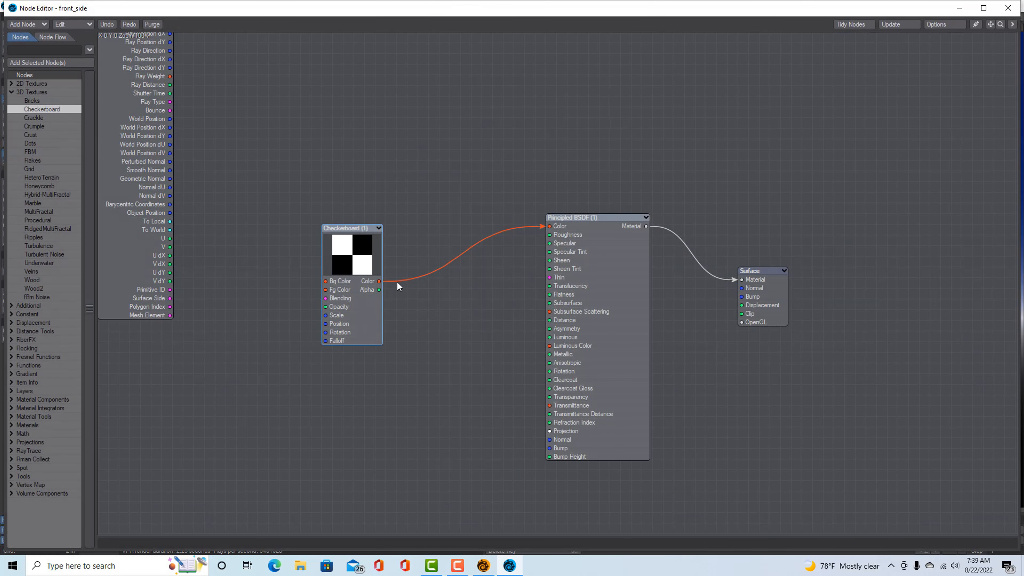
pyautogui.rightClick(358, 257)
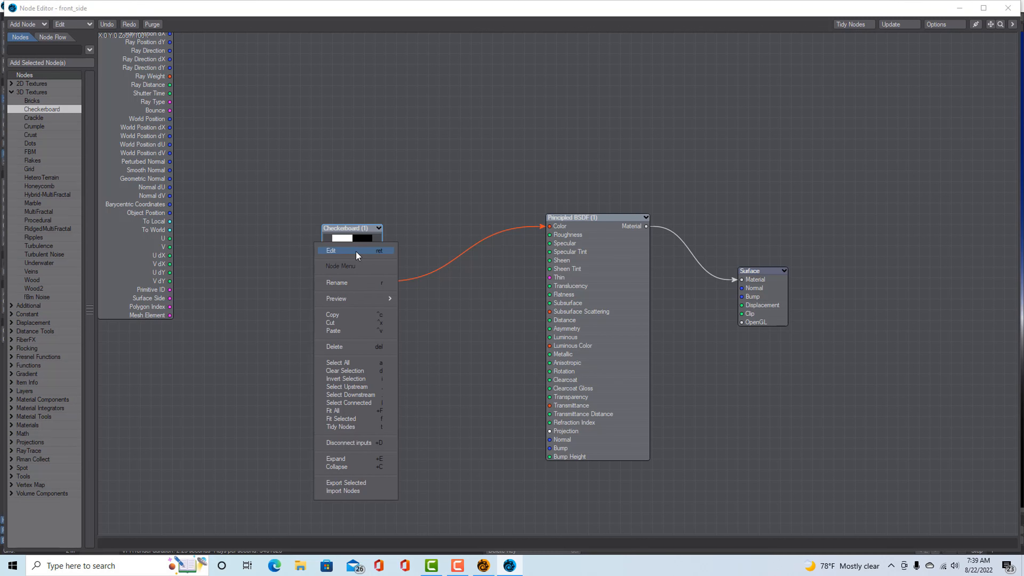
pyautogui.click(347, 317)
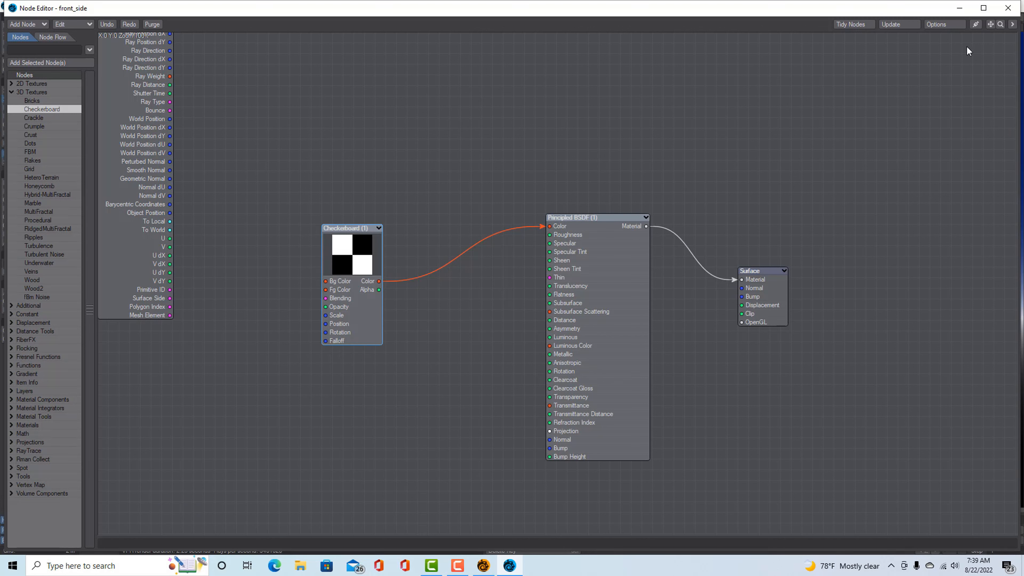
pyautogui.click(1008, 8)
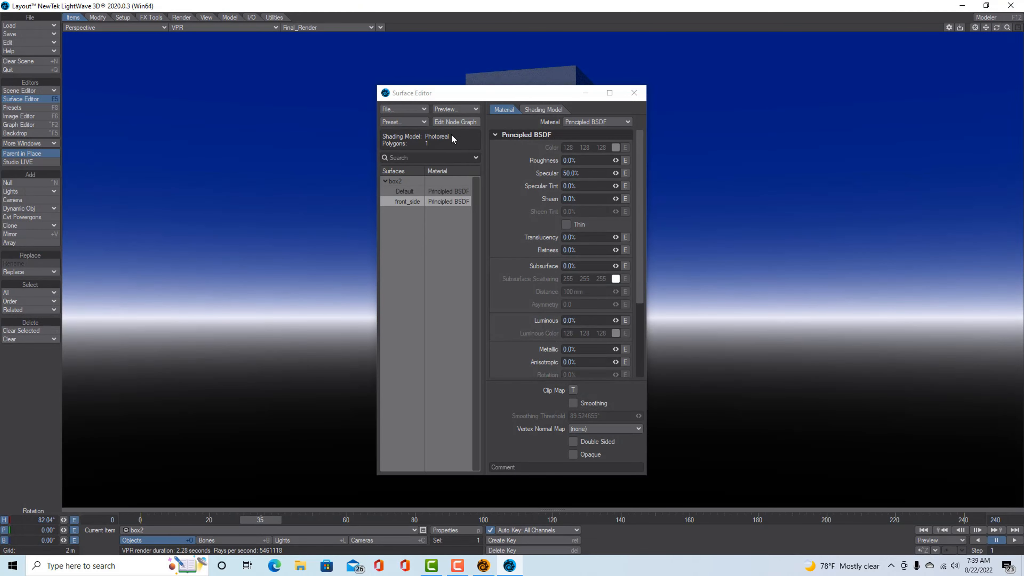
# Paste the Checkerboard node into the Default surface's node graph and connect its Color output to the Principled BSDF's Color input.
pyautogui.doubleClick(436, 191)
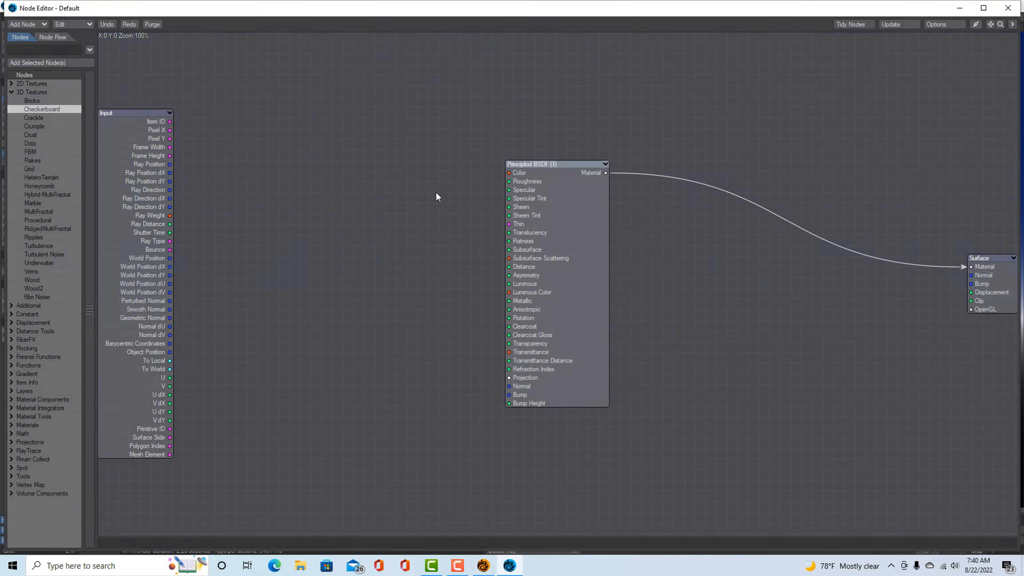
pyautogui.rightClick(326, 179)
pyautogui.click(326, 178)
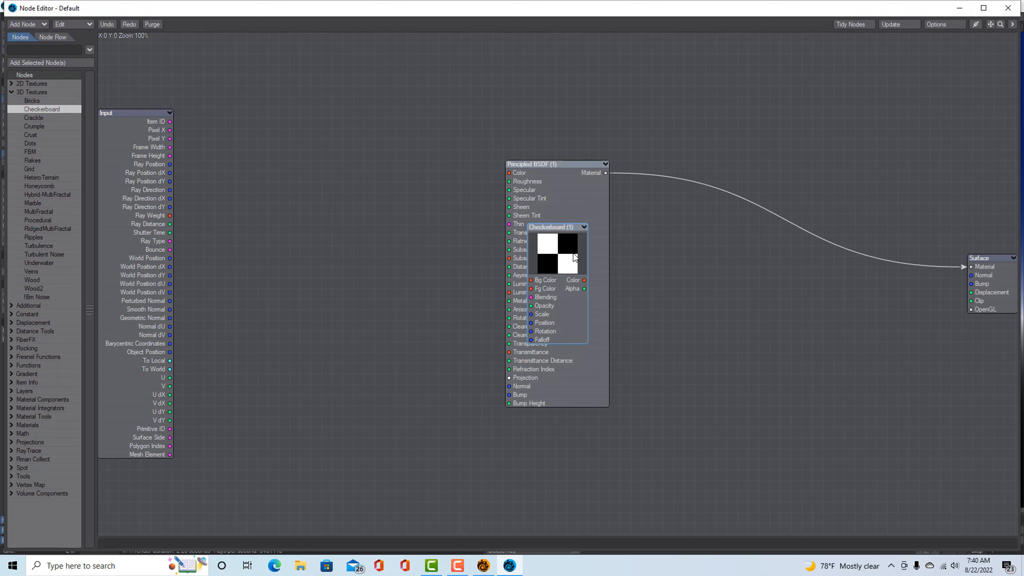
pyautogui.moveTo(571, 250); pyautogui.dragTo(344, 240)
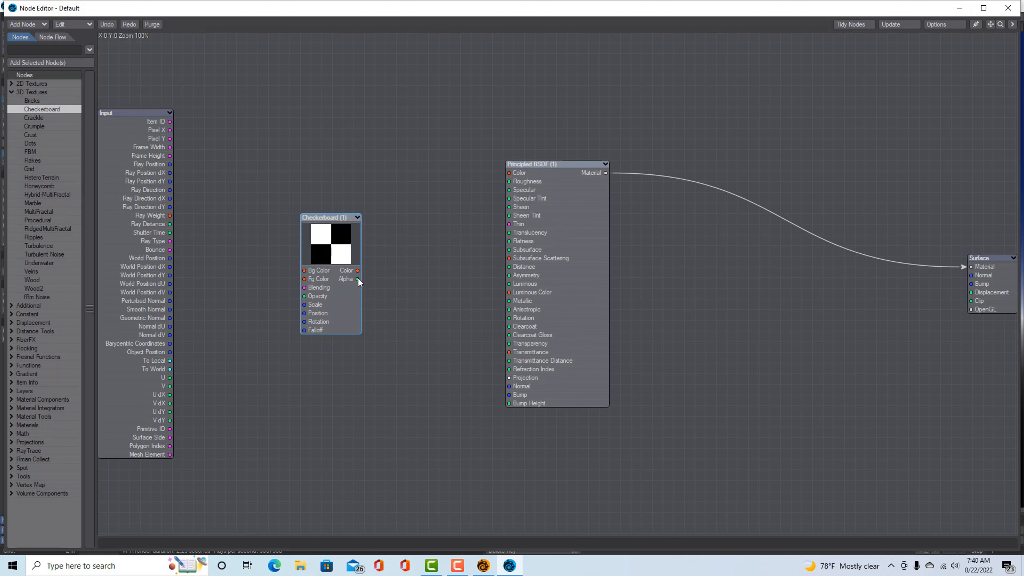
pyautogui.moveTo(359, 273); pyautogui.dragTo(509, 172)
pyautogui.click(1008, 8)
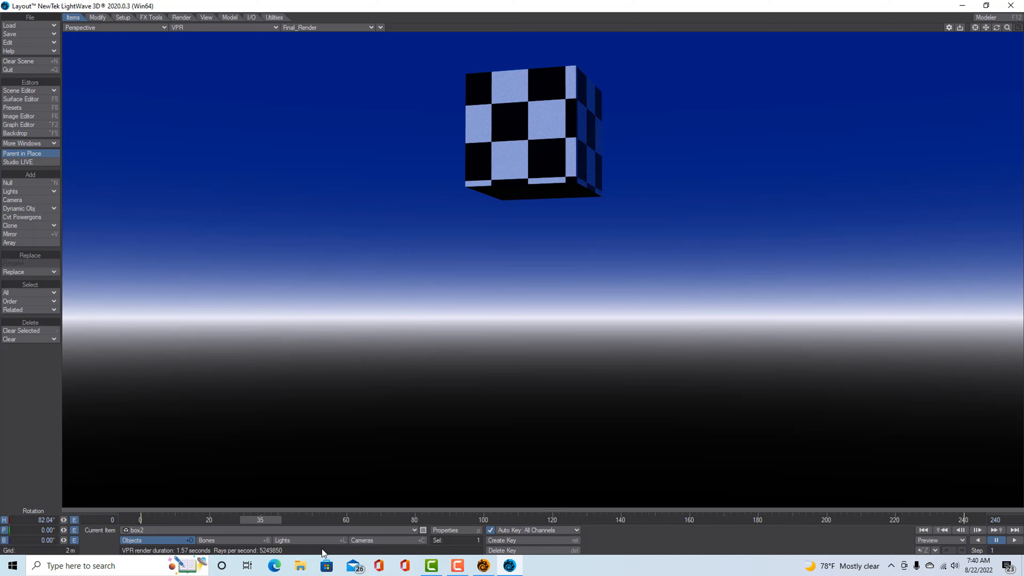
# Raise the EnvLight's light intensity to about 147%.
pyautogui.click(321, 541)
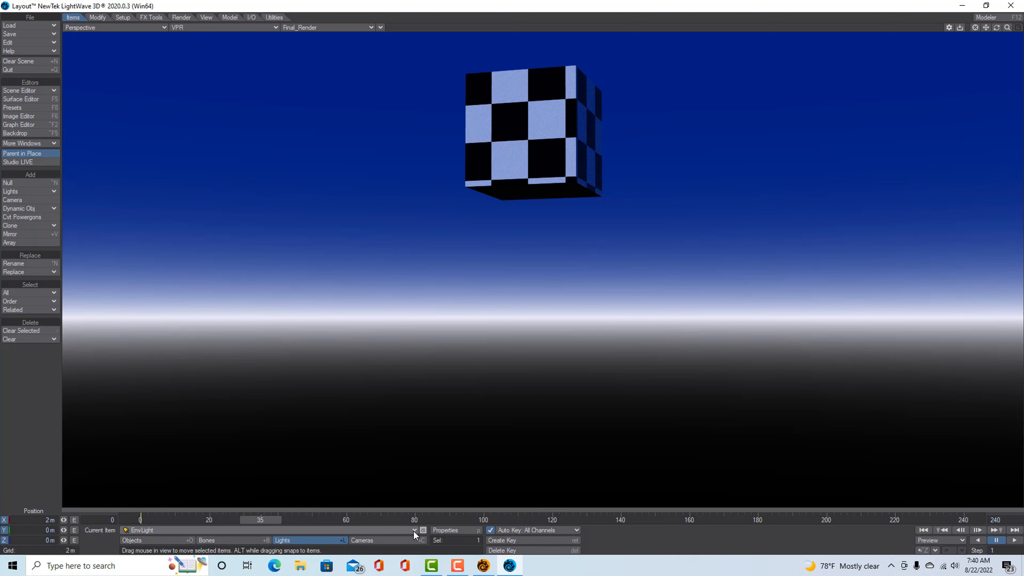
pyautogui.click(444, 530)
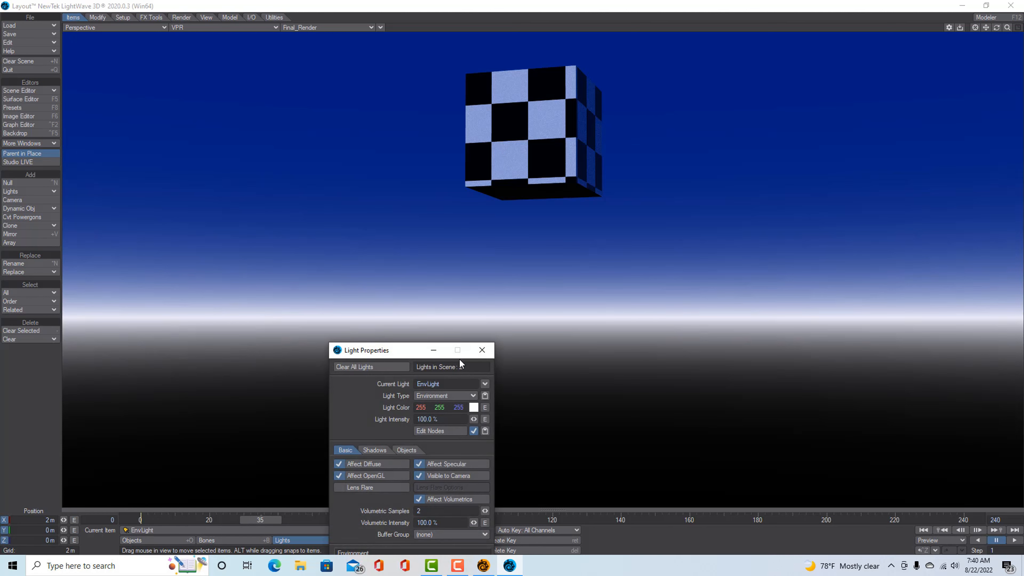
pyautogui.moveTo(404, 355); pyautogui.dragTo(348, 135)
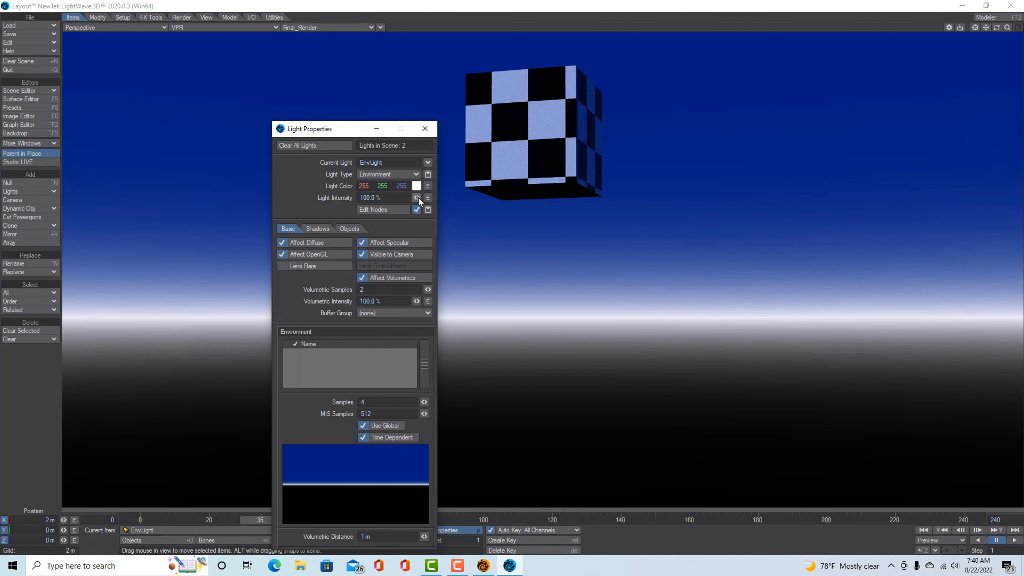
pyautogui.moveTo(416, 197)
pyautogui.mouseDown()
pyautogui.moveTo(463, 197)
pyautogui.moveTo(427, 198)
pyautogui.moveTo(436, 198)
pyautogui.mouseUp()
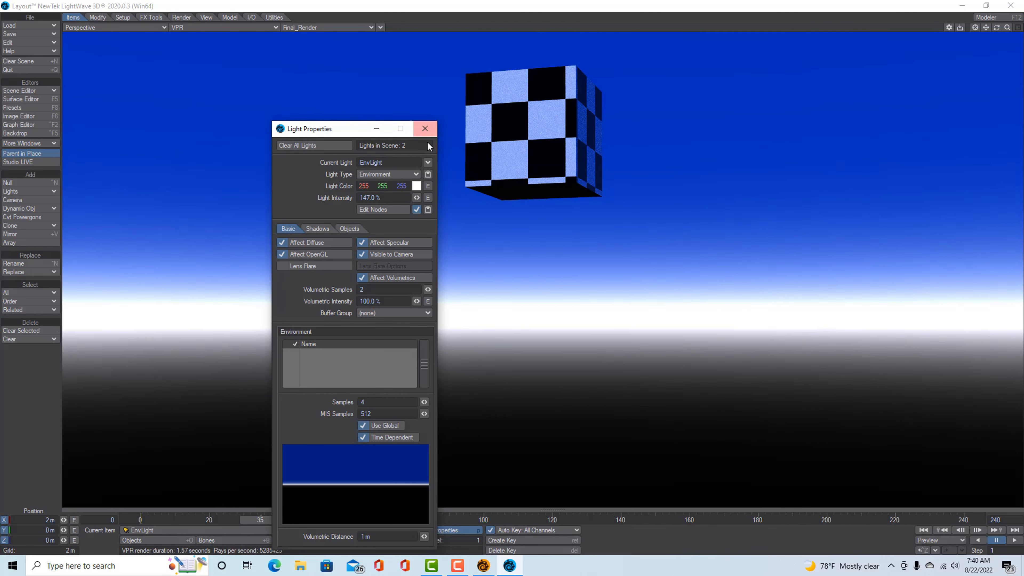
# Switch to the distant light named Light, increase its intensity and close its properties.
pyautogui.click(428, 163)
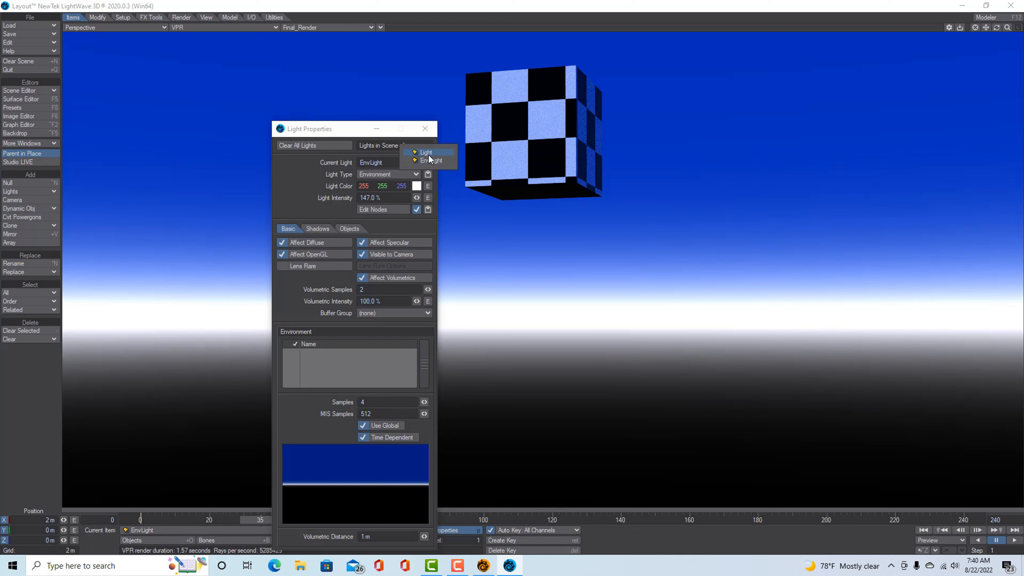
pyautogui.click(428, 154)
pyautogui.click(424, 128)
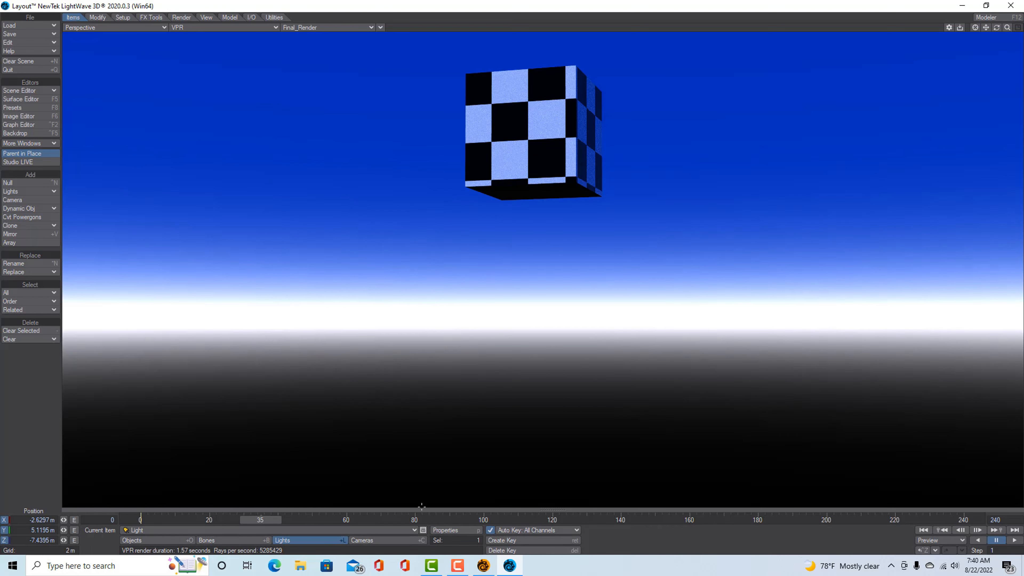
pyautogui.click(457, 530)
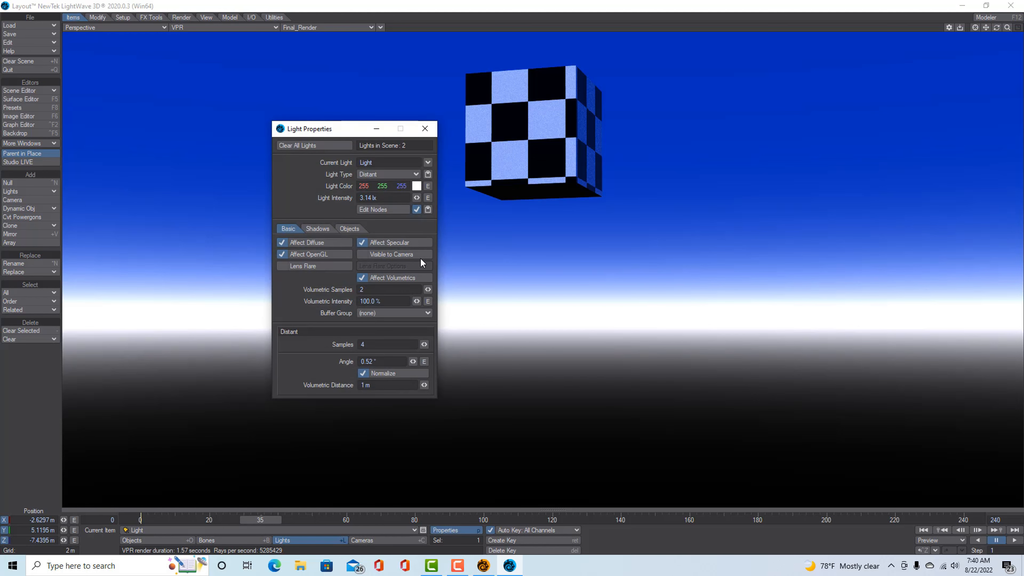
pyautogui.moveTo(417, 197); pyautogui.dragTo(436, 198)
pyautogui.click(376, 129)
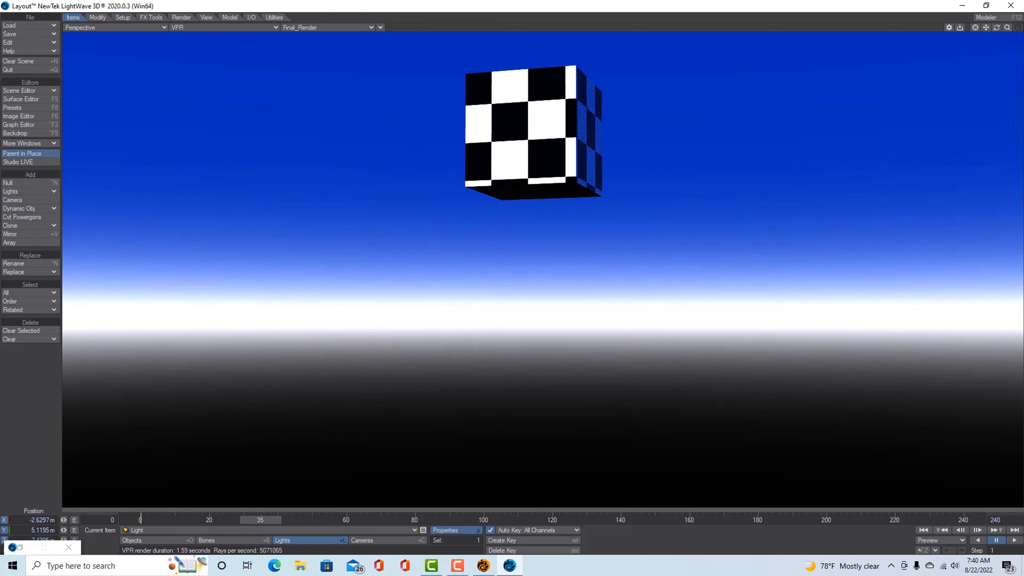
pyautogui.click(69, 548)
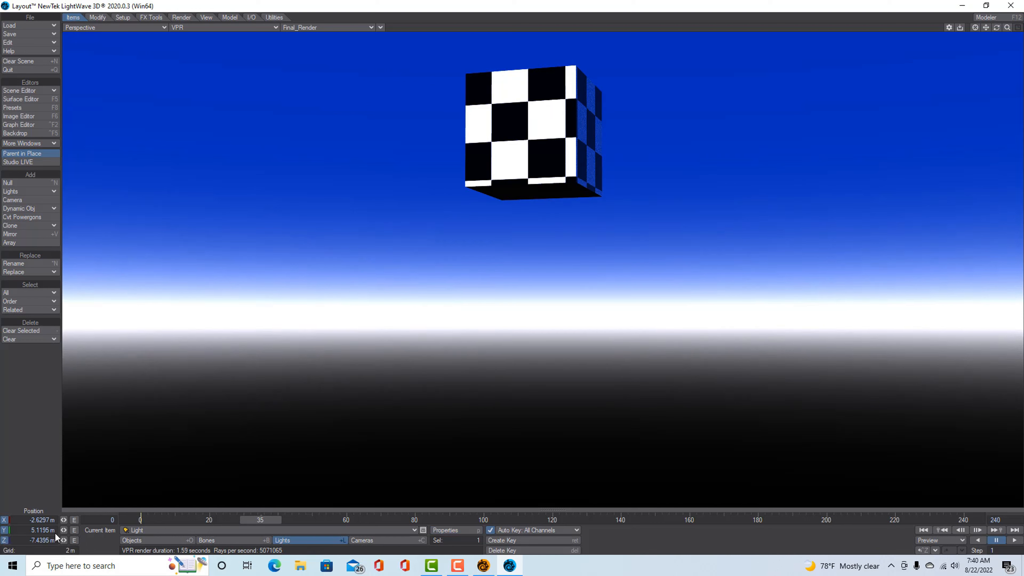
# Rotate the distant light's heading to about 291.60° at frame 35.
pyautogui.press('y')
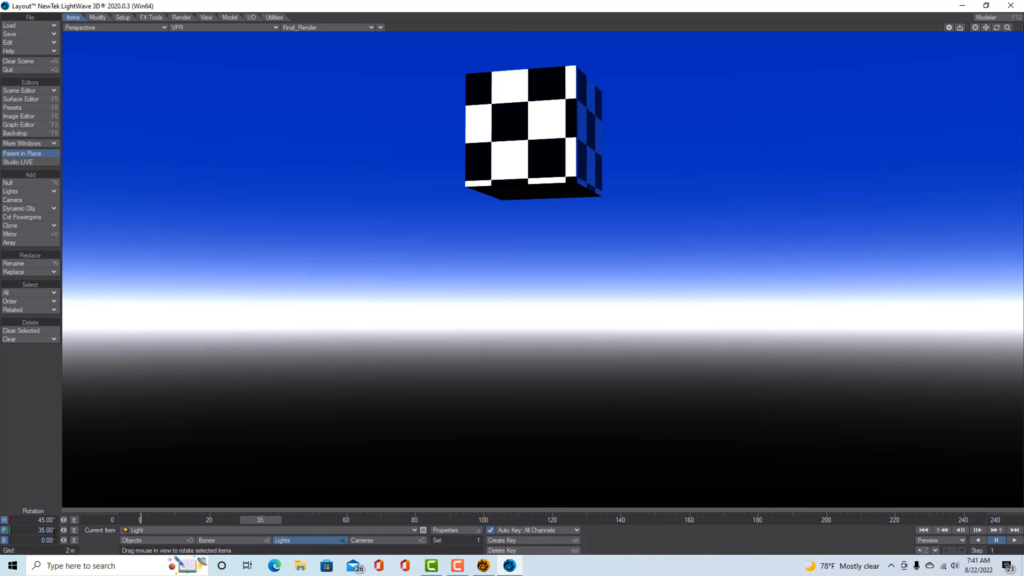
pyautogui.moveTo(64, 520); pyautogui.dragTo(101, 530)
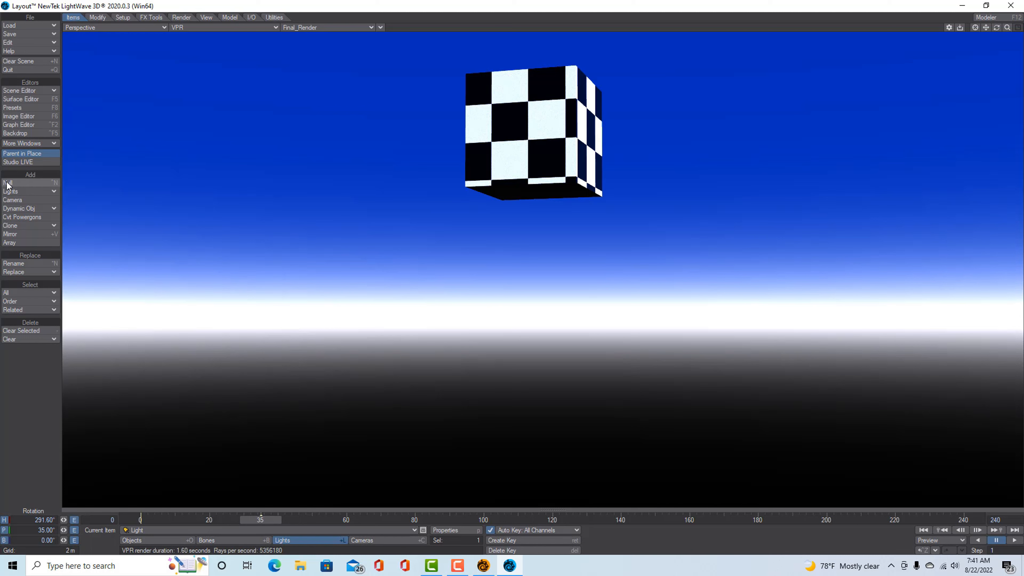
# Turn off Use Preferences Output Path for the Final_Render output and check the Base Save Path folder, keeping Renders.
pyautogui.click(182, 17)
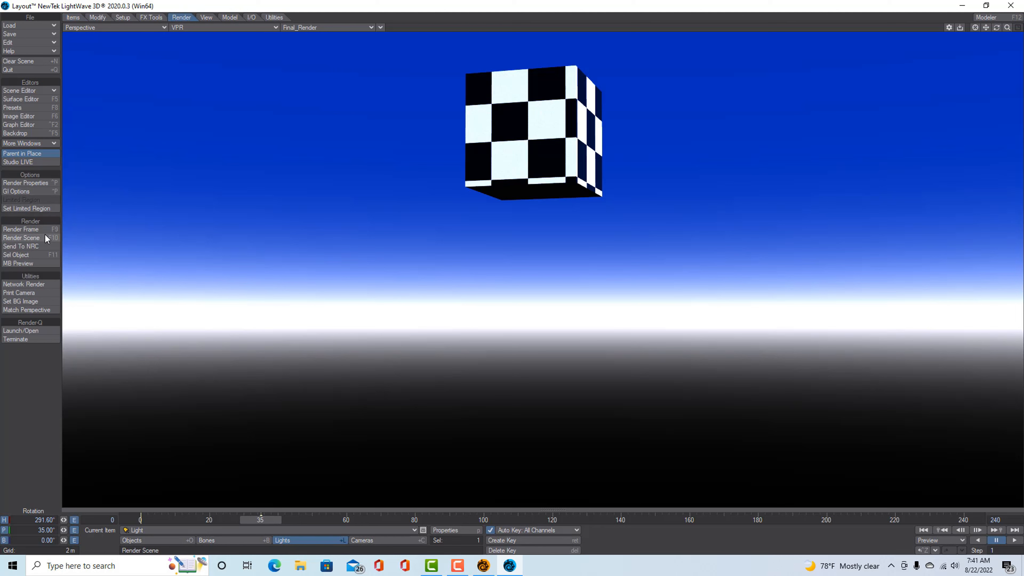
pyautogui.click(29, 183)
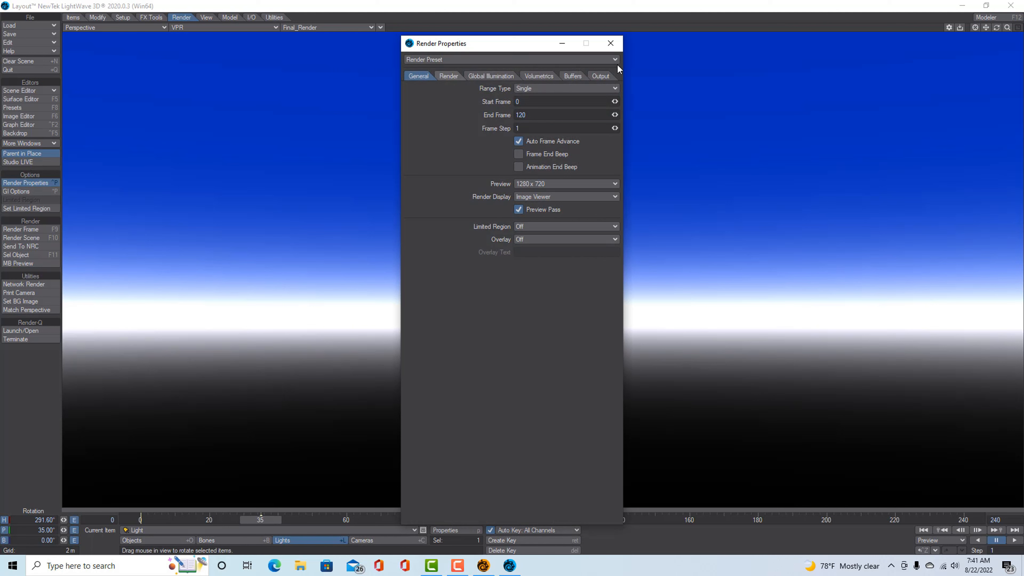
pyautogui.click(599, 77)
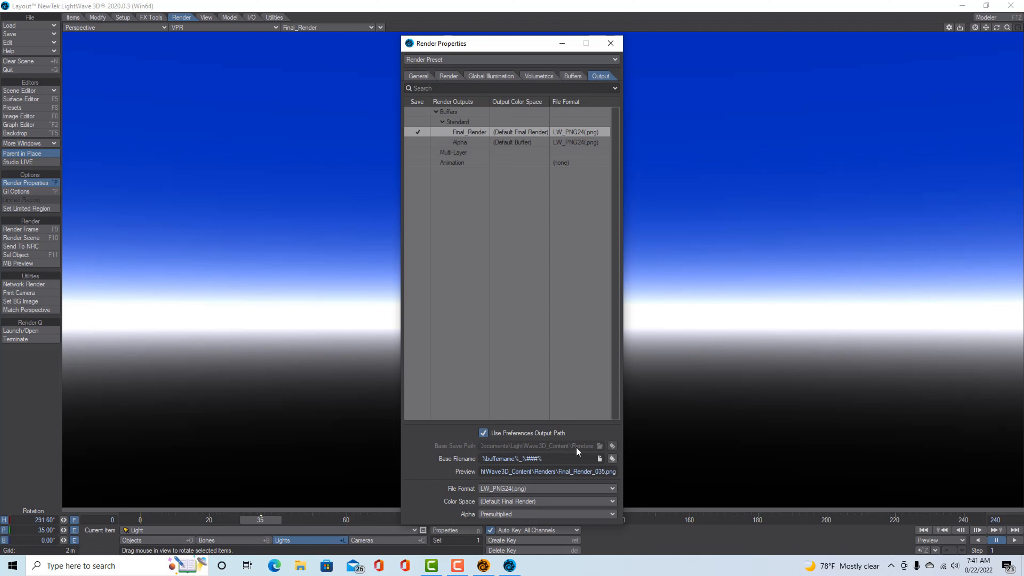
pyautogui.click(483, 433)
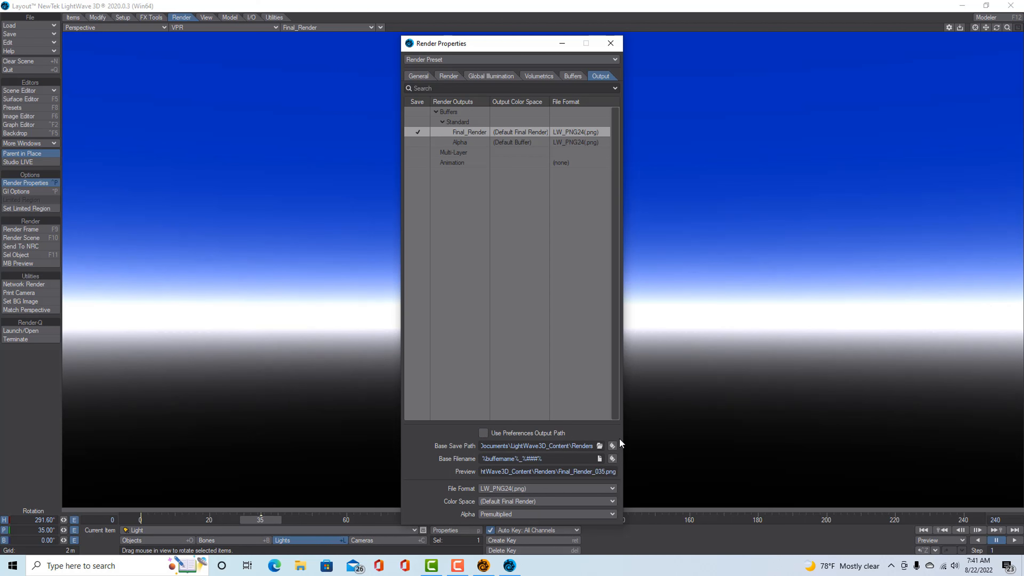
pyautogui.click(600, 445)
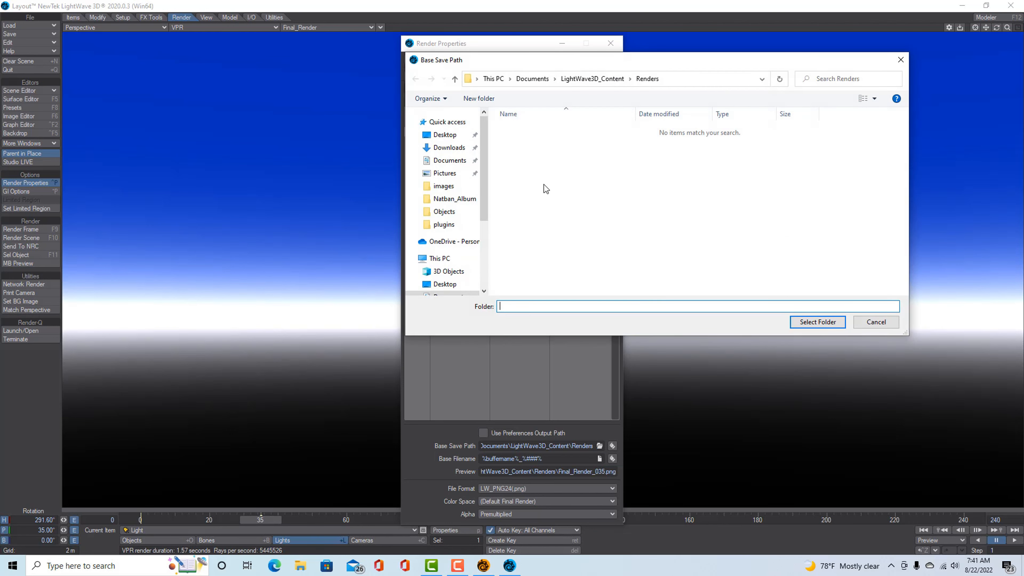
pyautogui.click(875, 321)
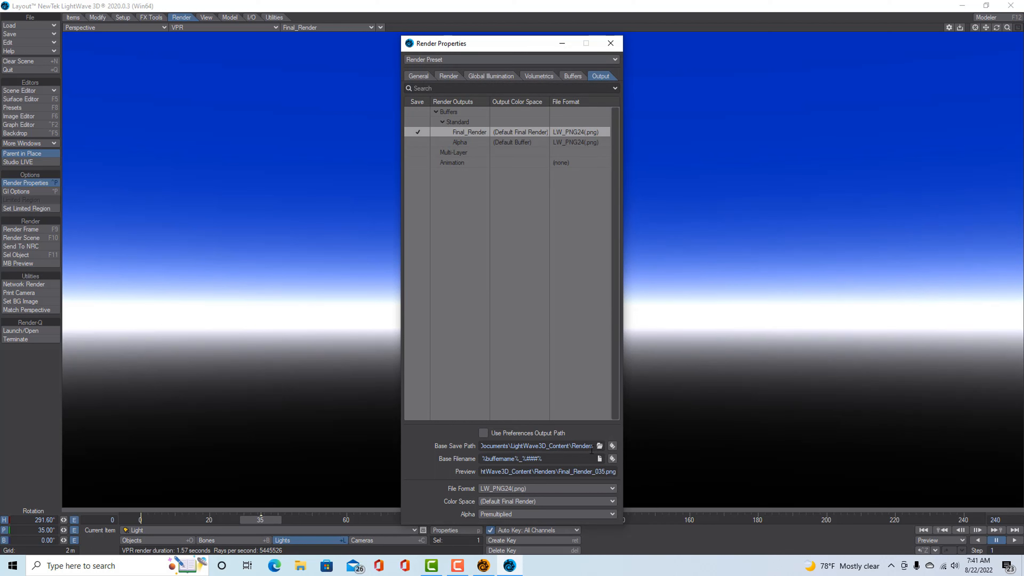
# Close the render properties, render frame 35 as a test and close the render status and image windows.
pyautogui.click(609, 43)
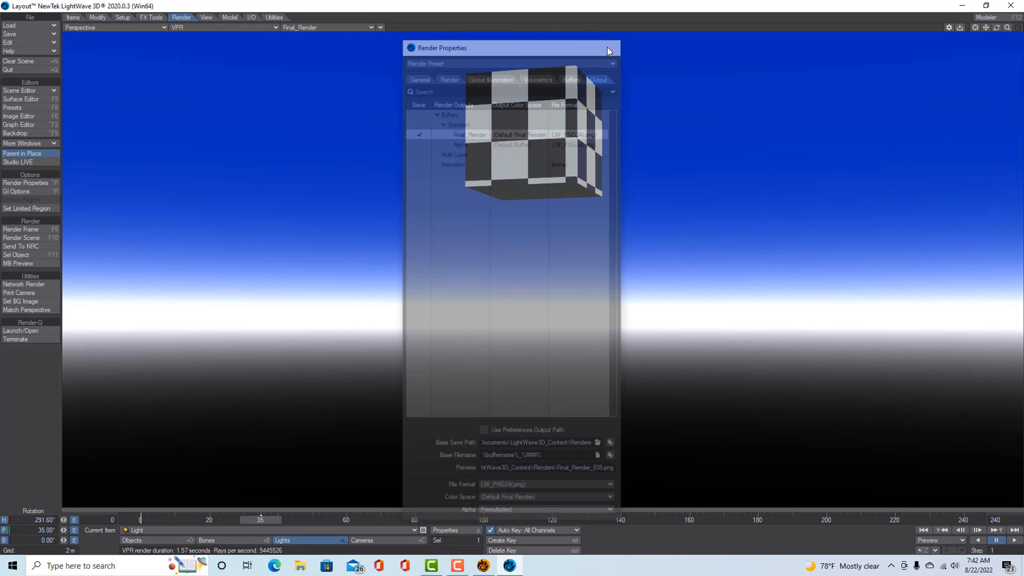
pyautogui.click(29, 231)
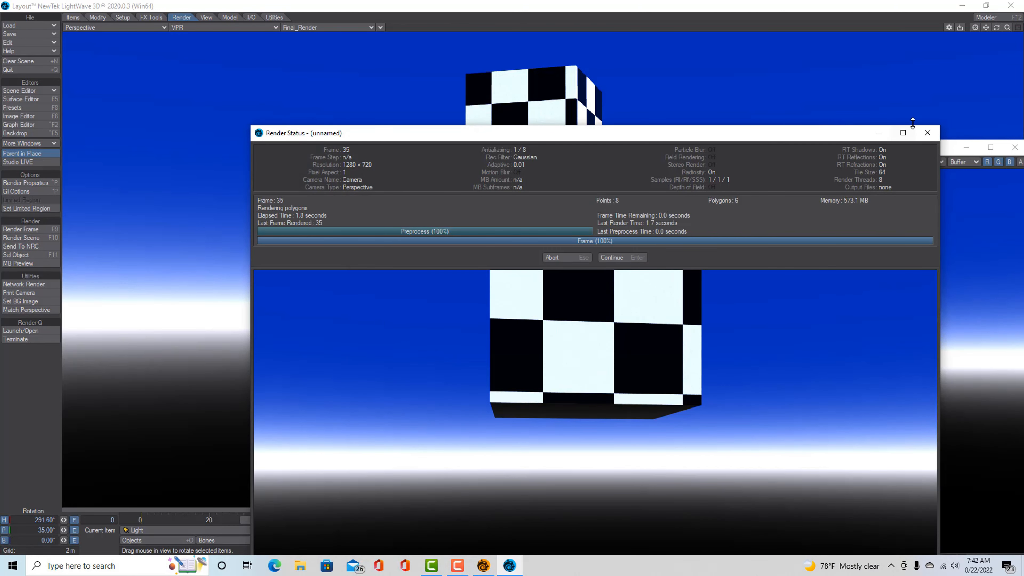
pyautogui.click(934, 136)
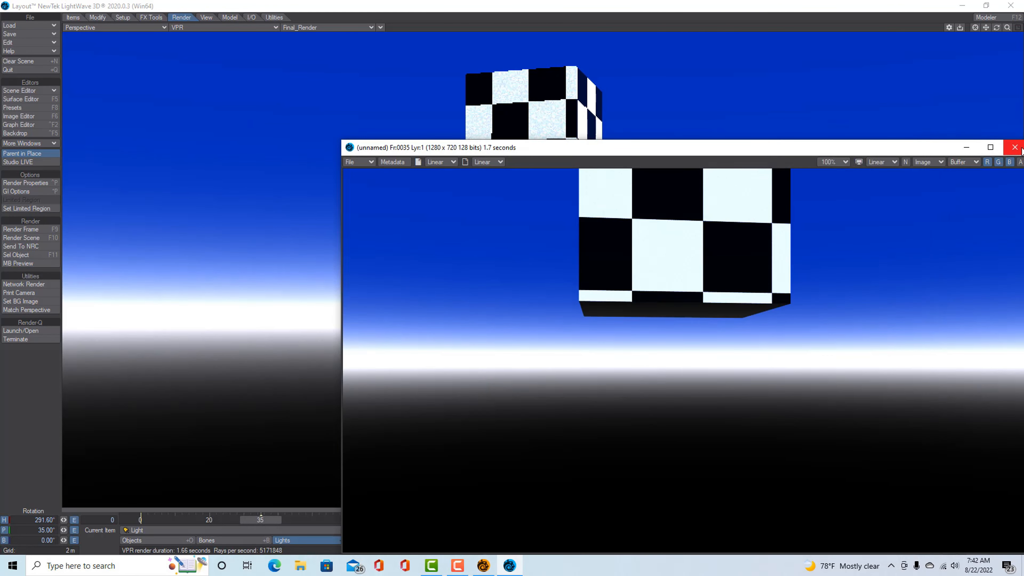
pyautogui.click(1015, 147)
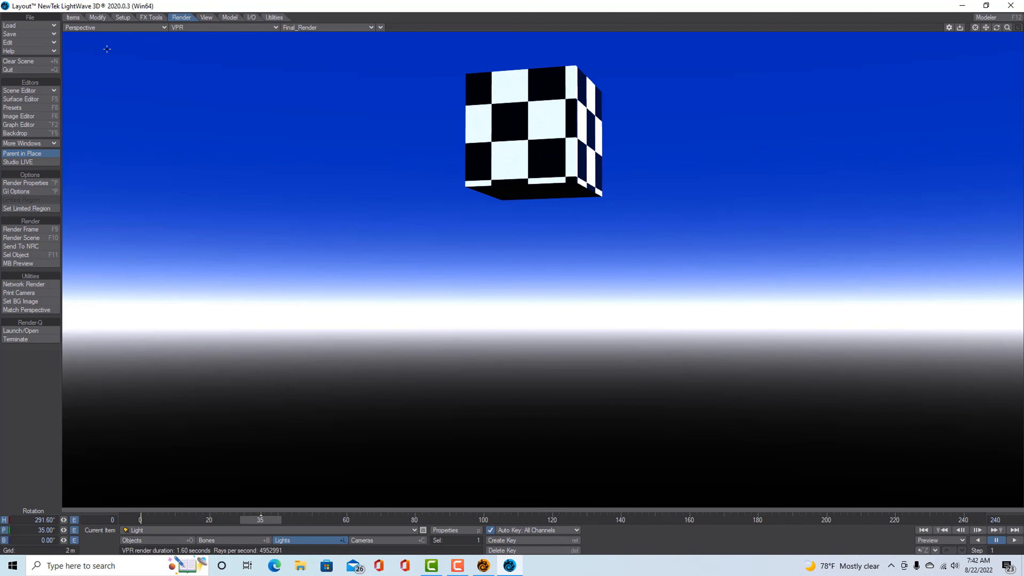
# Check the box's framing through the current camera and return to the perspective view.
pyautogui.click(161, 27)
pyautogui.click(206, 83)
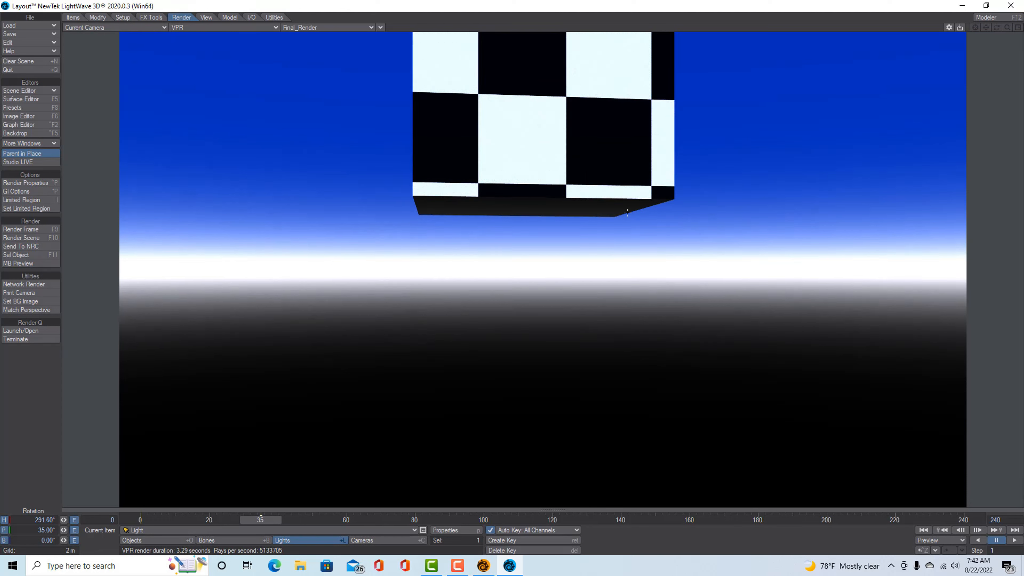
pyautogui.click(163, 28)
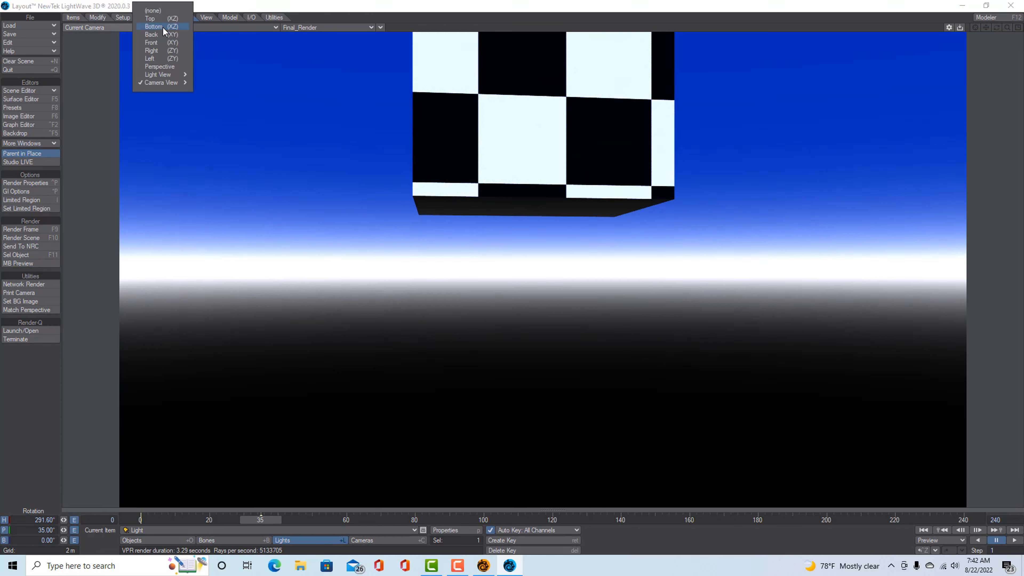
pyautogui.click(161, 67)
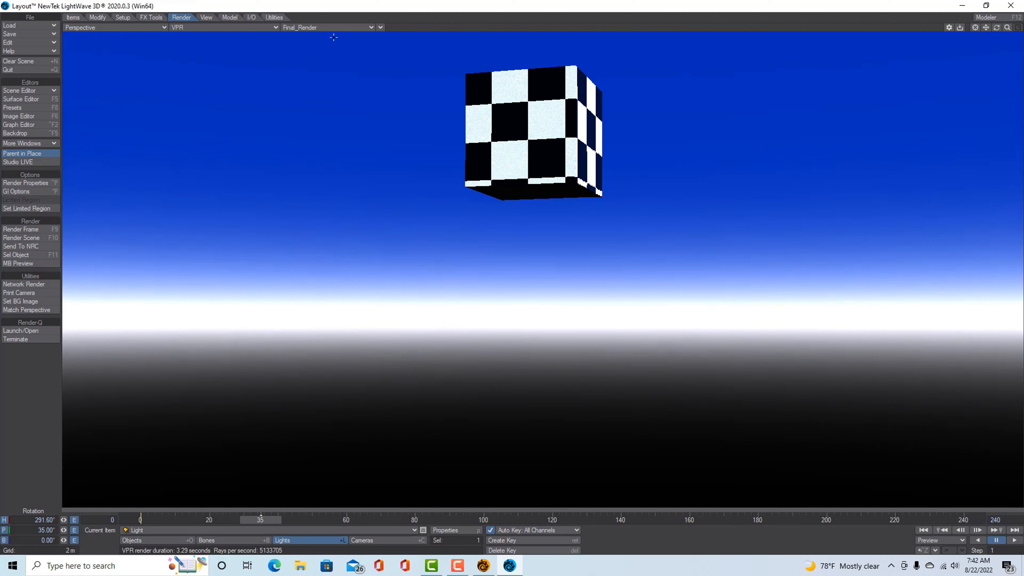
# Match the selected camera to the viewport perspective and switch the viewport to the current camera view.
pyautogui.click(380, 27)
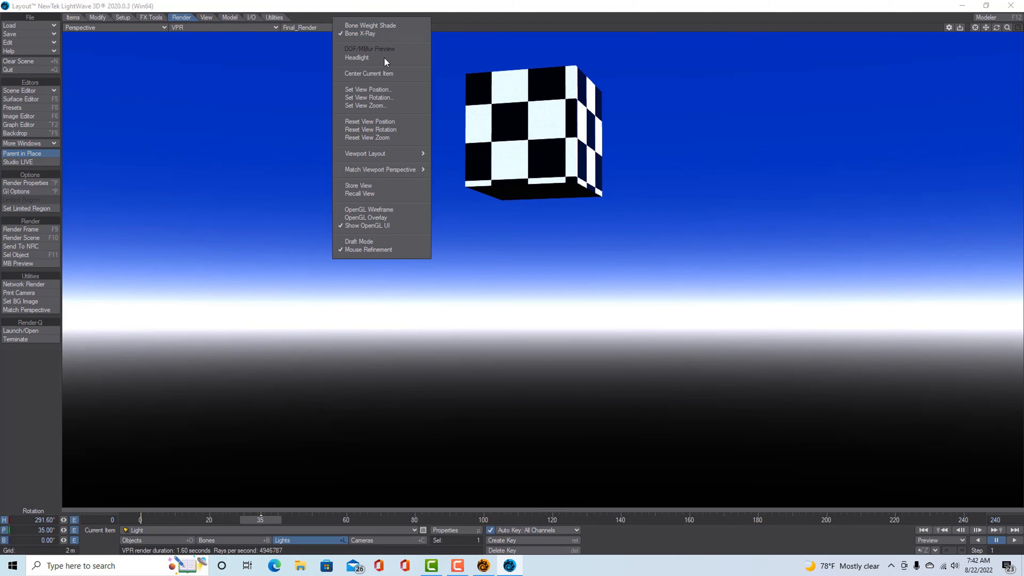
pyautogui.moveTo(384, 169)
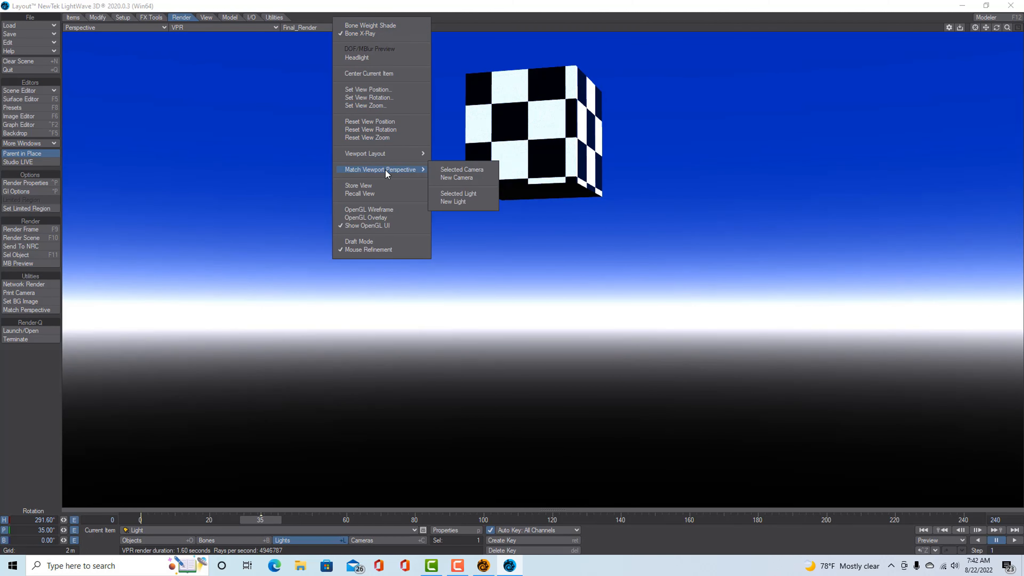
pyautogui.click(470, 171)
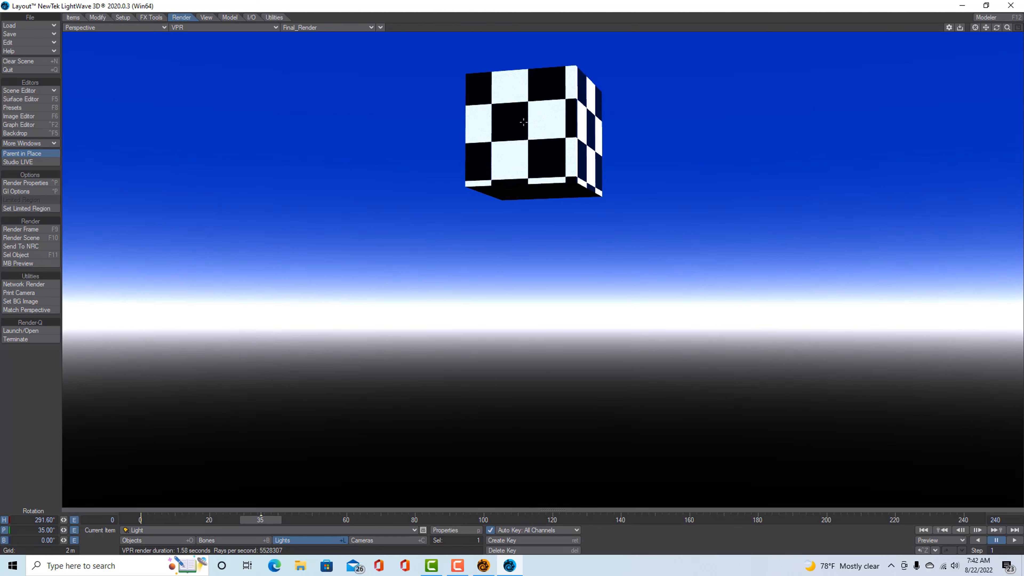
pyautogui.click(163, 27)
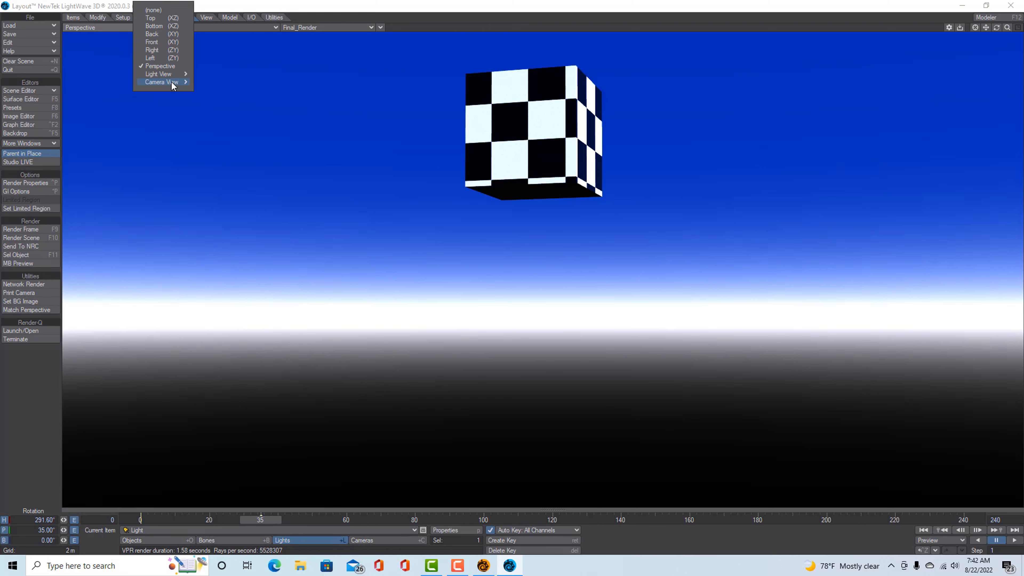
pyautogui.moveTo(178, 87)
pyautogui.click(214, 83)
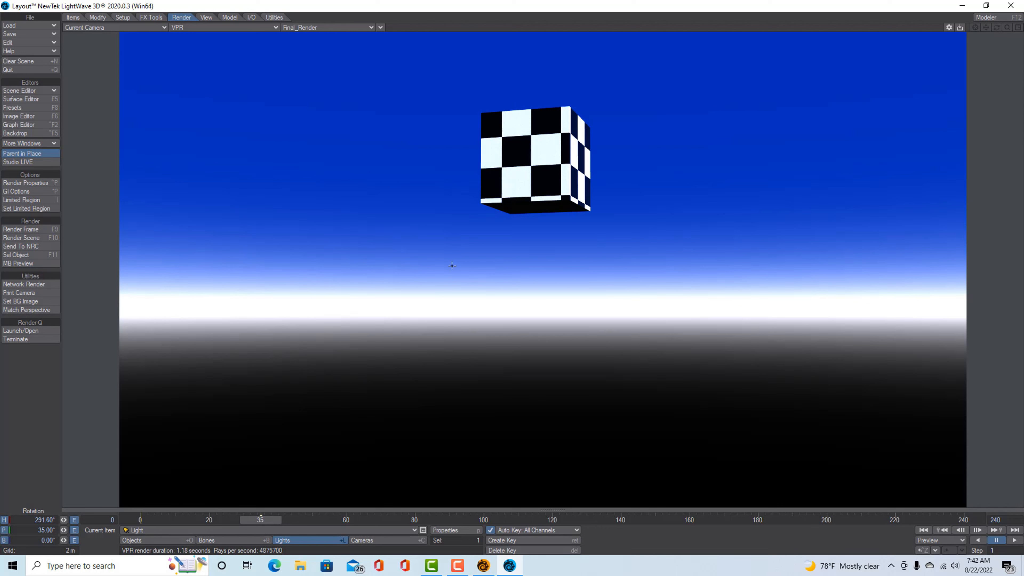
# Set the camera's resolution to HDTV (1920 x 1080), recheck its properties and close them.
pyautogui.click(366, 541)
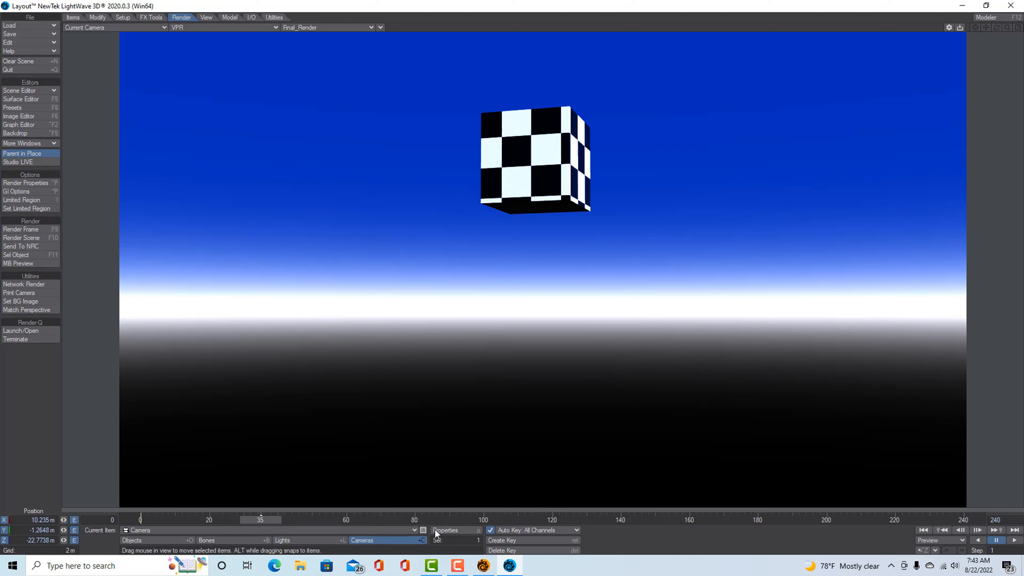
pyautogui.click(443, 531)
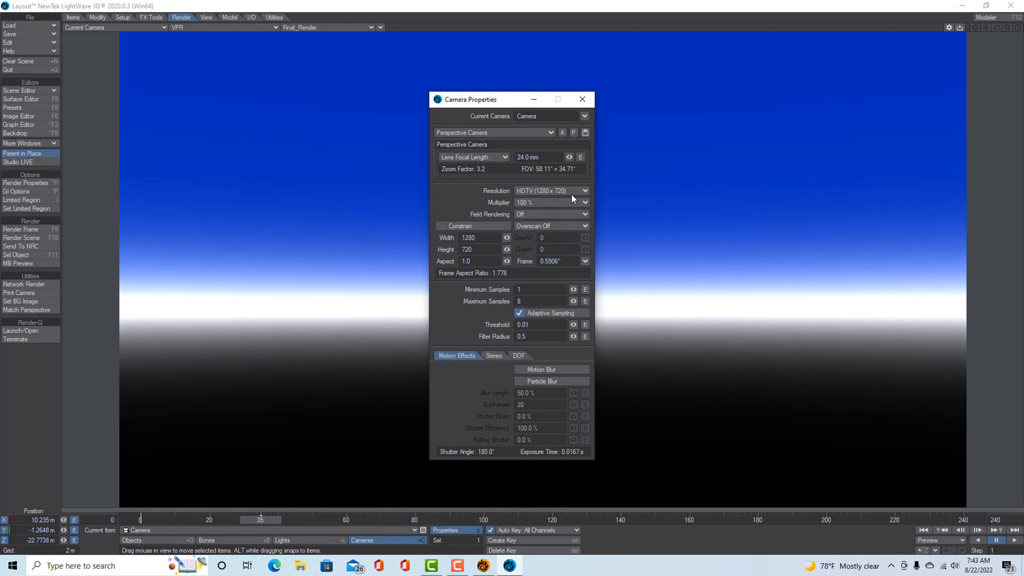
pyautogui.click(585, 192)
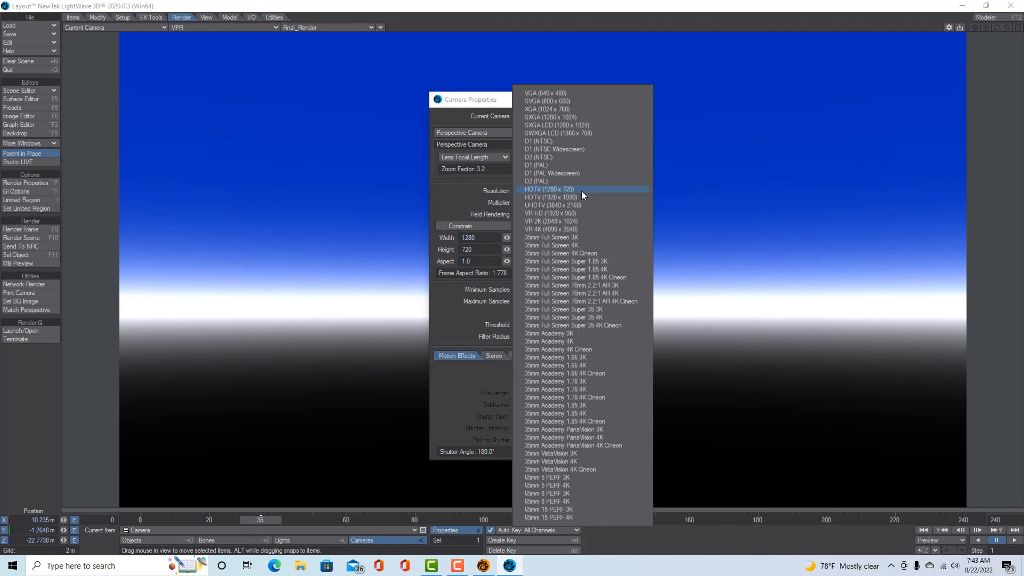
pyautogui.click(571, 197)
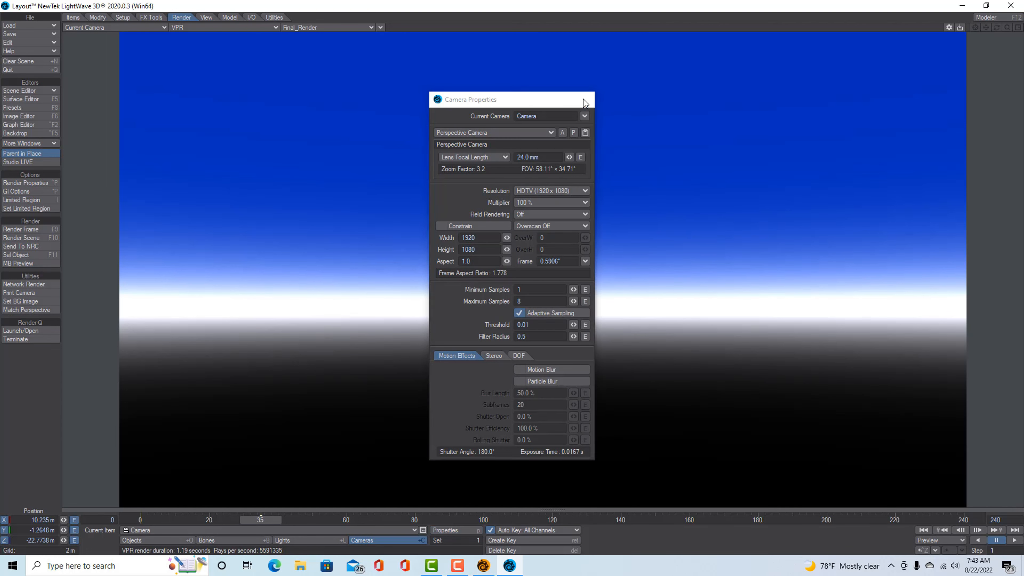
pyautogui.click(583, 100)
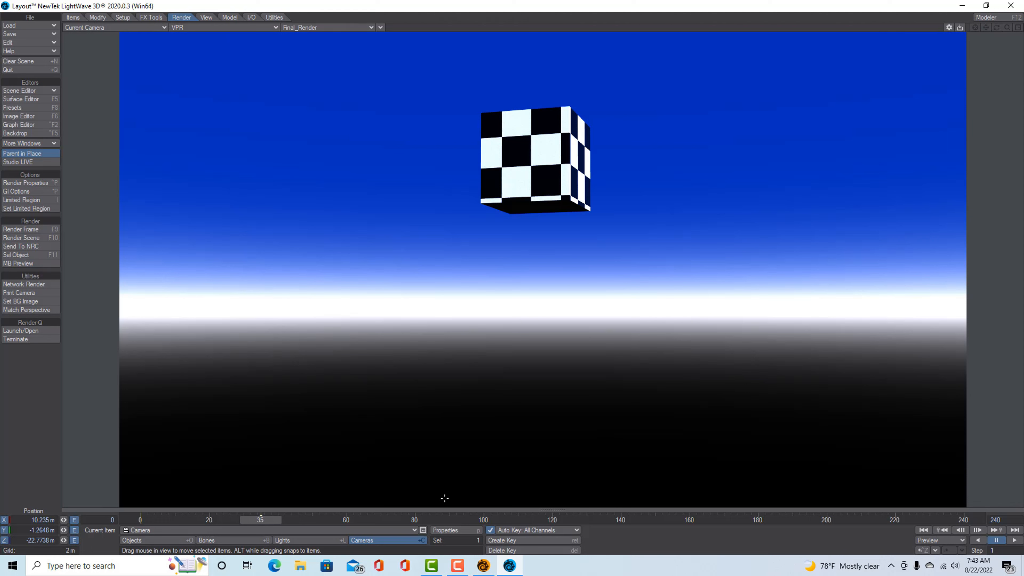
pyautogui.click(454, 532)
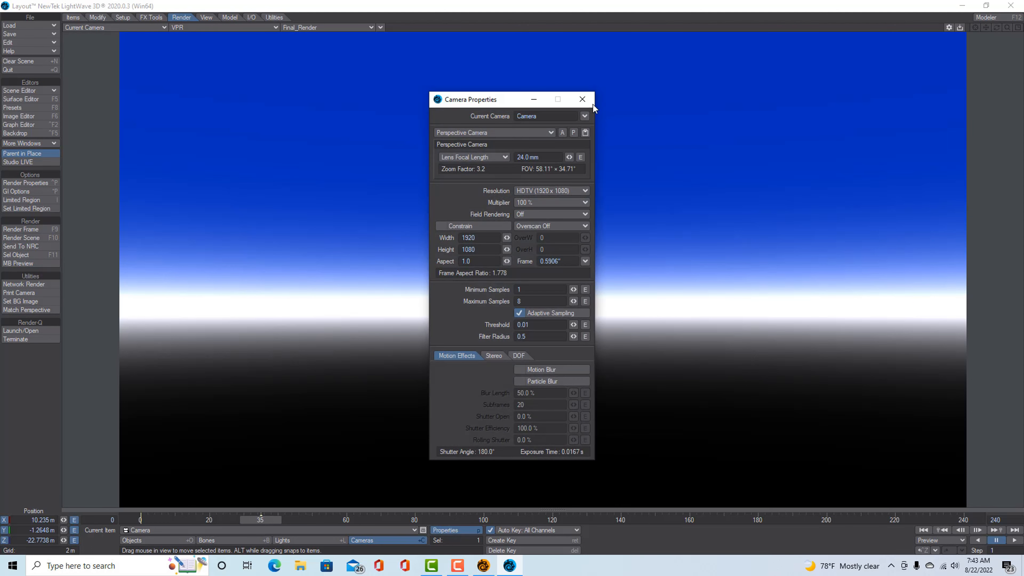
pyautogui.click(582, 99)
# Compare the perspective view with the current camera view, ending on the camera view.
pyautogui.click(157, 25)
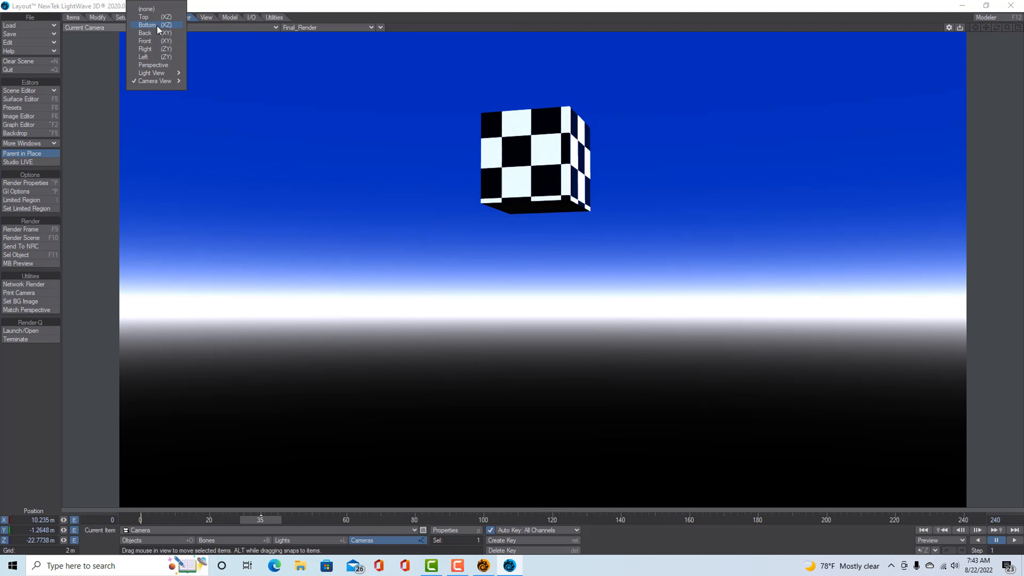
pyautogui.click(163, 65)
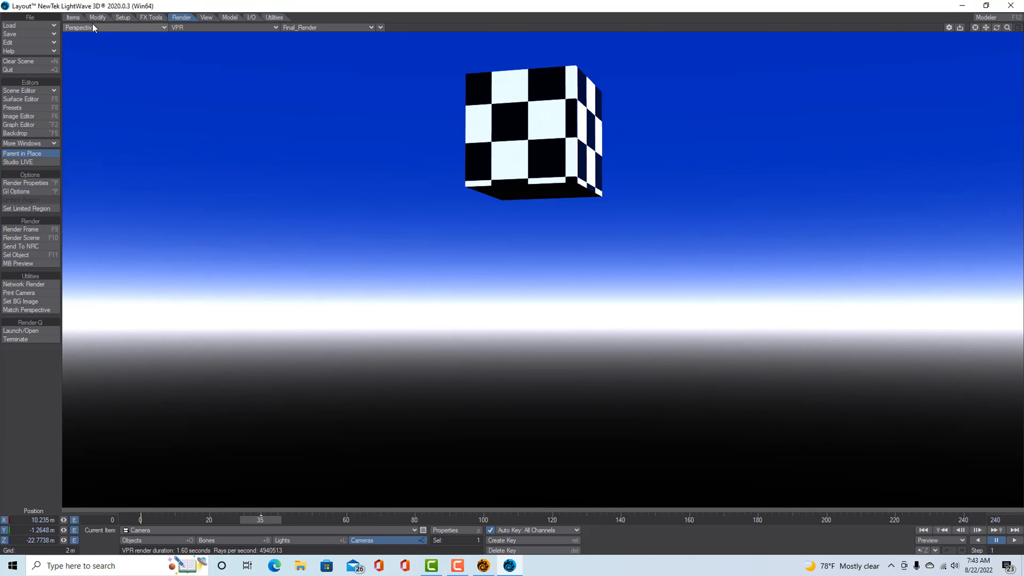
pyautogui.click(155, 27)
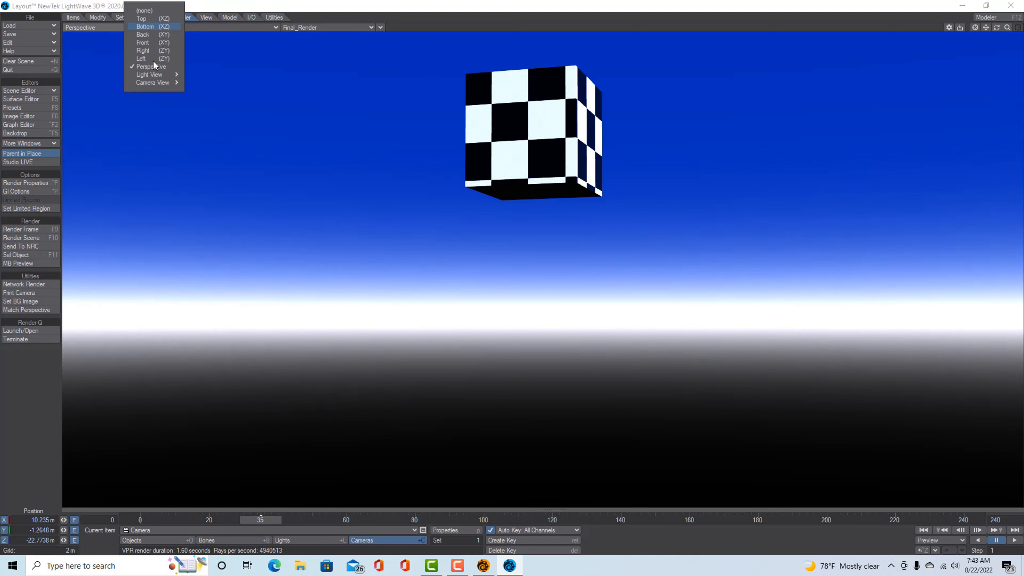
pyautogui.moveTo(158, 83)
pyautogui.click(216, 83)
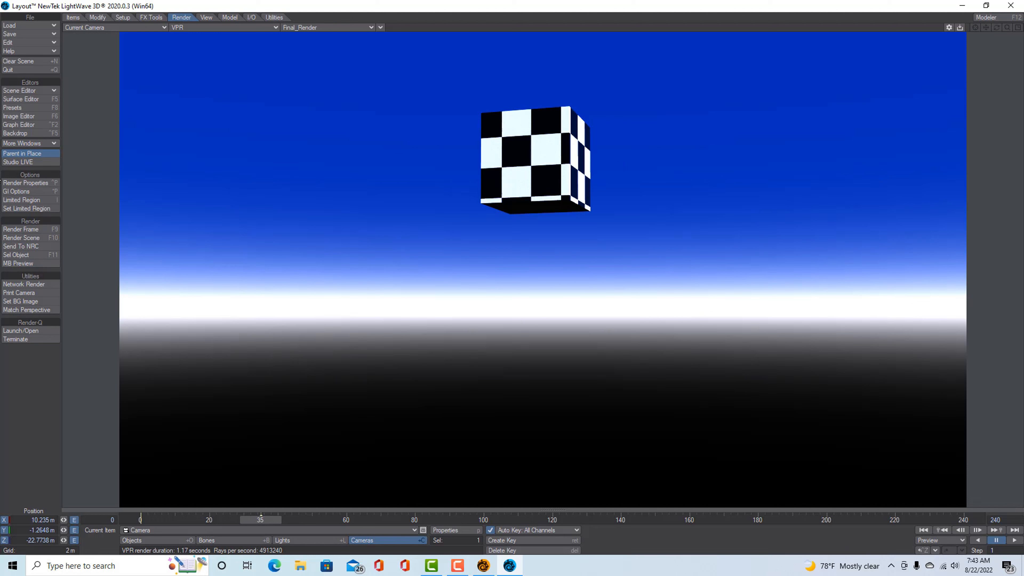
# Review the general render properties, including range type, start frame and end frame, and close them.
pyautogui.click(48, 184)
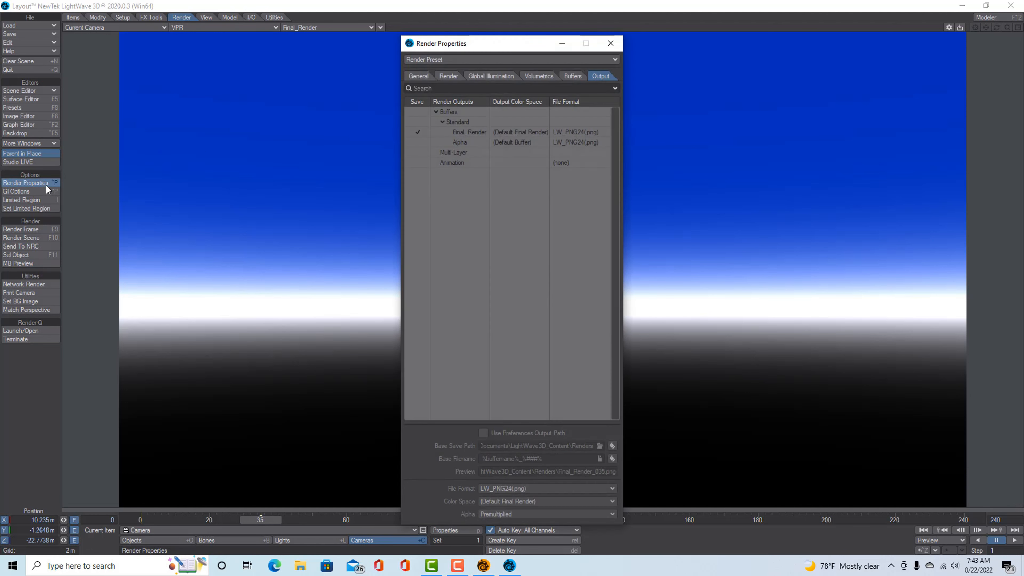
pyautogui.click(422, 75)
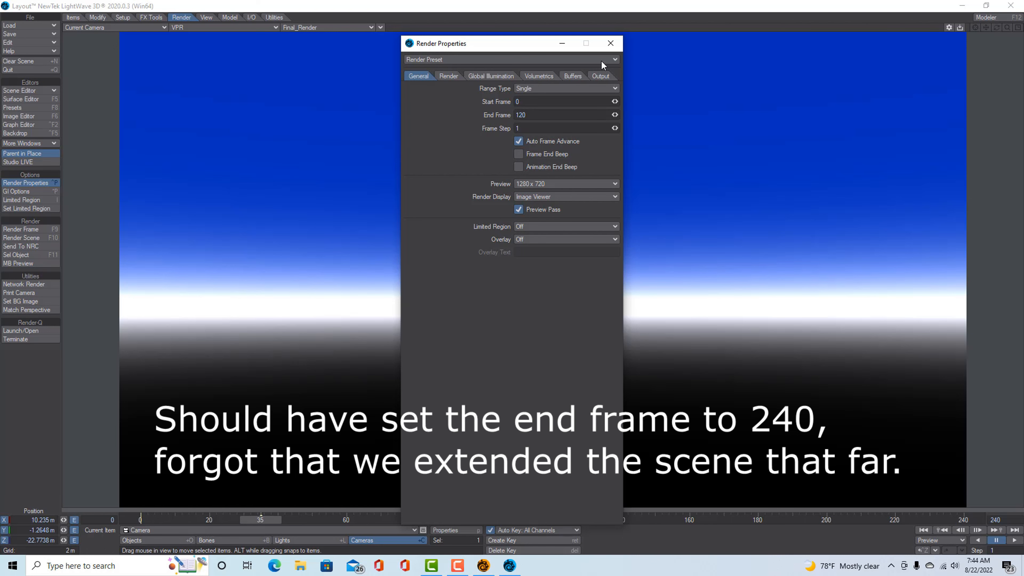
pyautogui.click(610, 44)
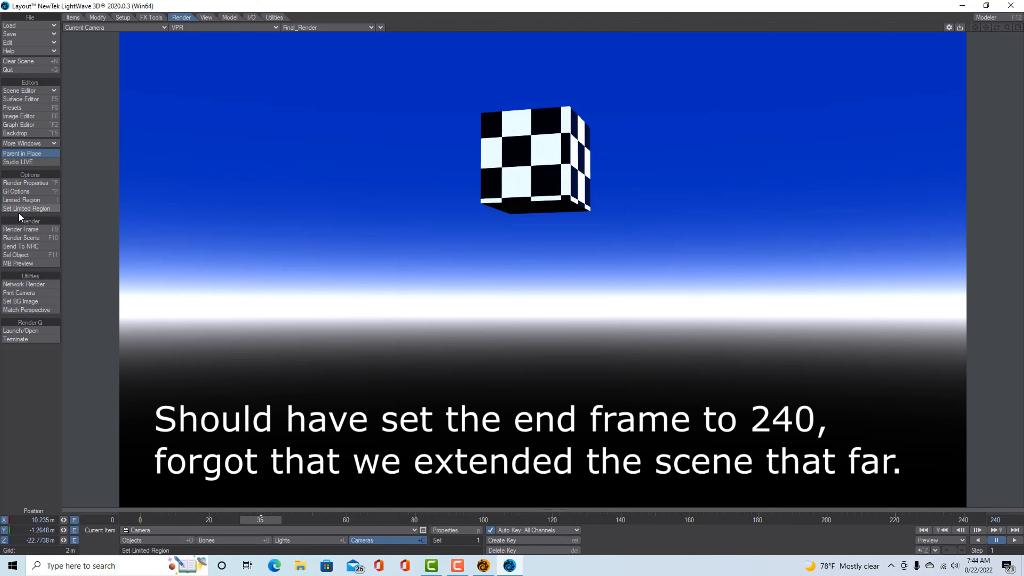
# Render frame 35 through the camera, examine the available RGBA save formats and close the image without saving.
pyautogui.click(40, 238)
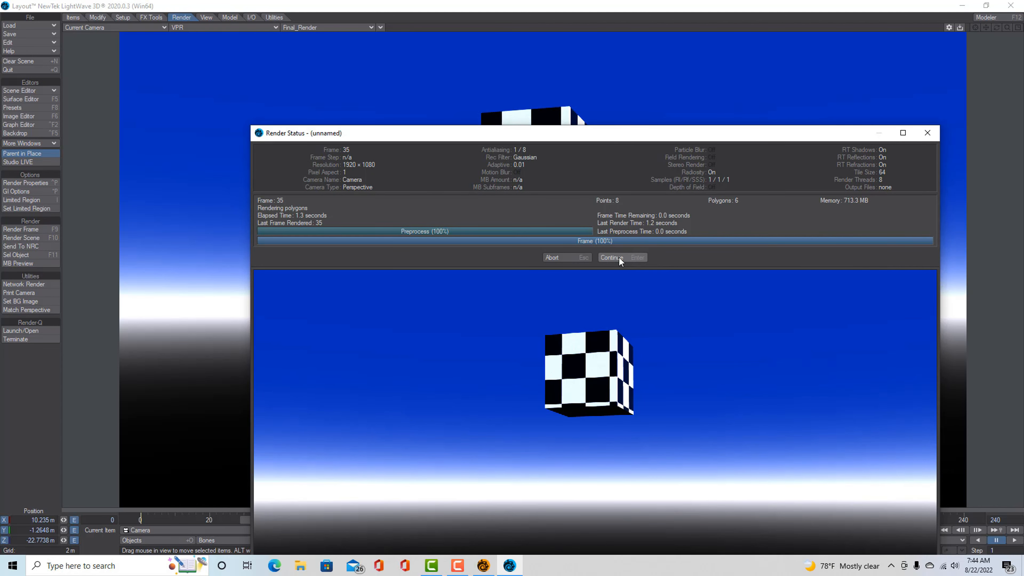
pyautogui.click(611, 258)
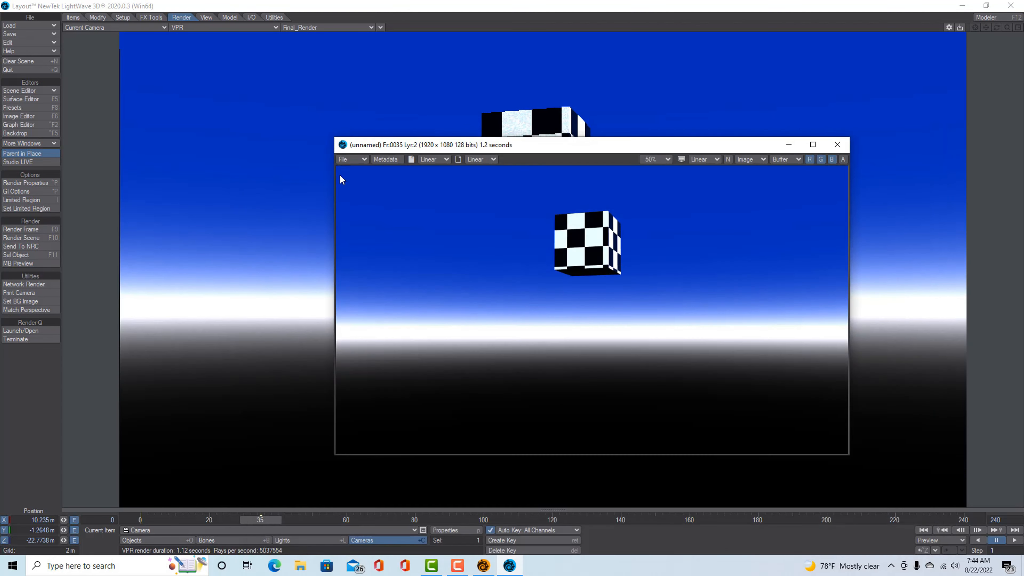
pyautogui.click(363, 161)
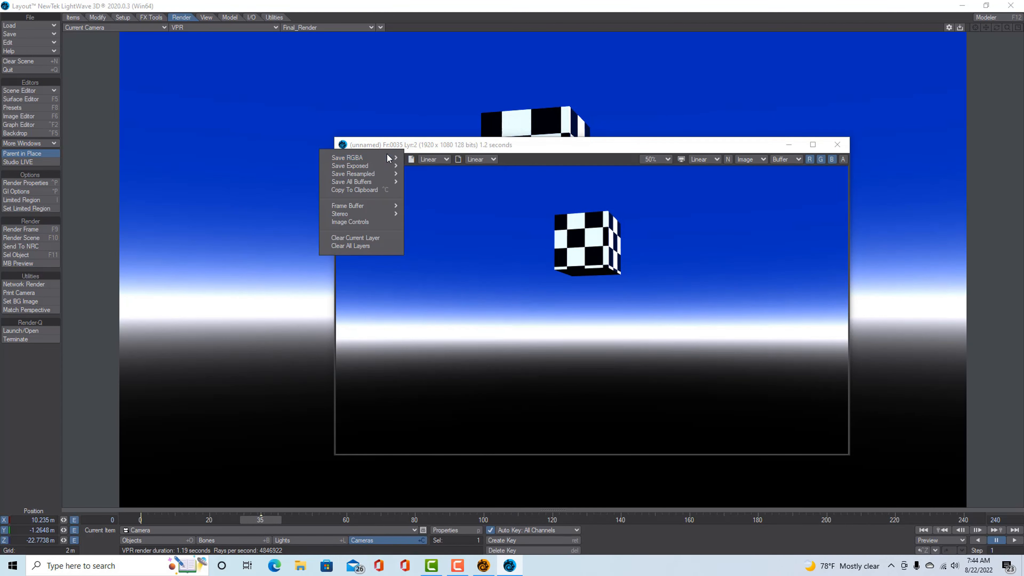
pyautogui.moveTo(379, 157)
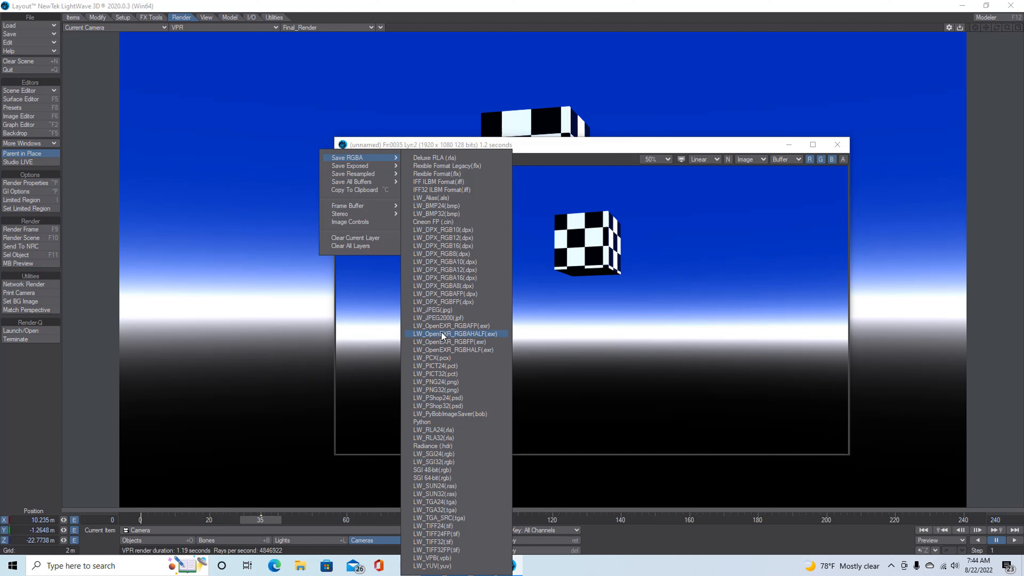
pyautogui.click(941, 167)
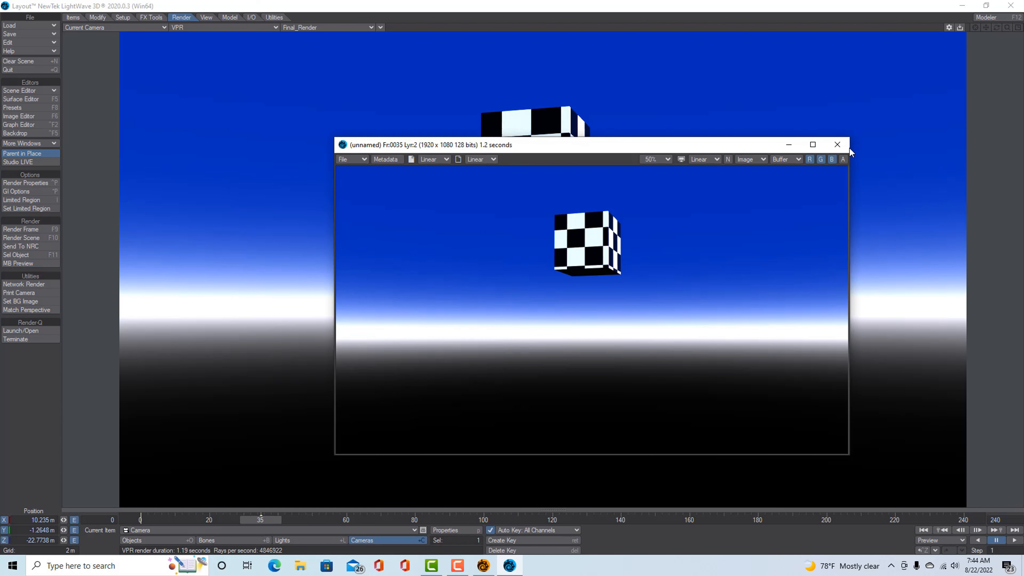
pyautogui.click(837, 146)
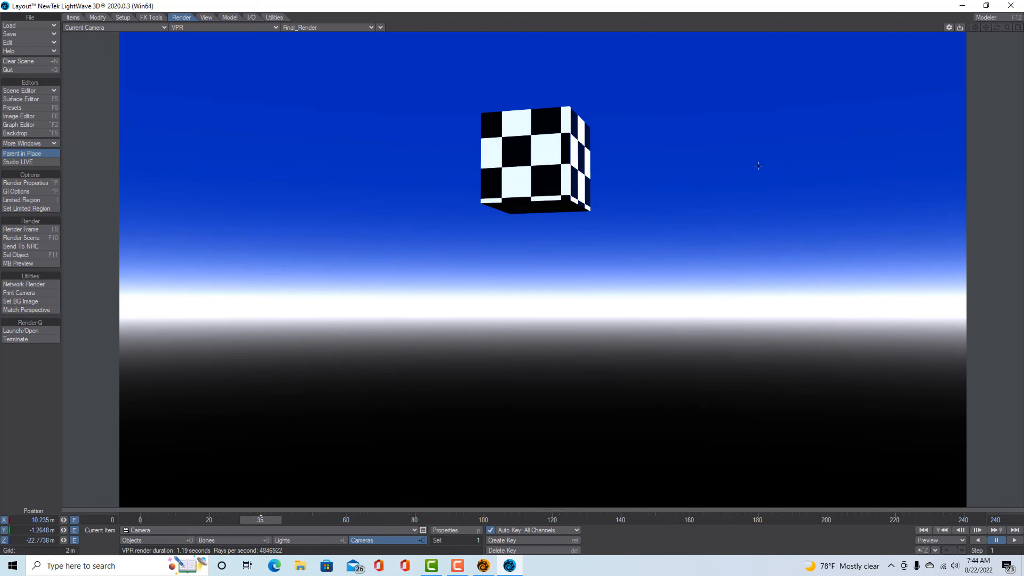
# Apply the sRGB quick preset to the color space preferences.
pyautogui.press('o')
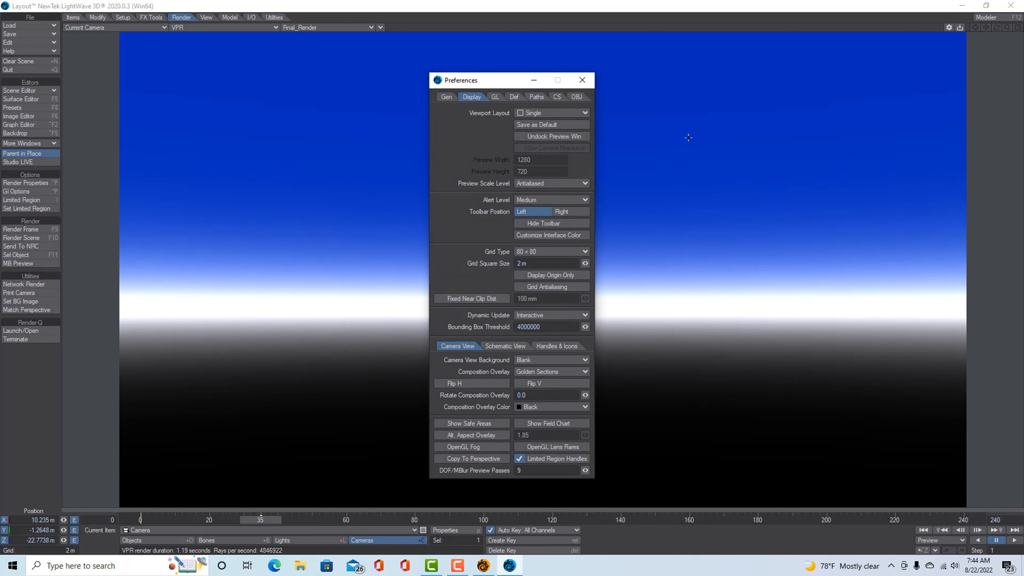
pyautogui.click(557, 97)
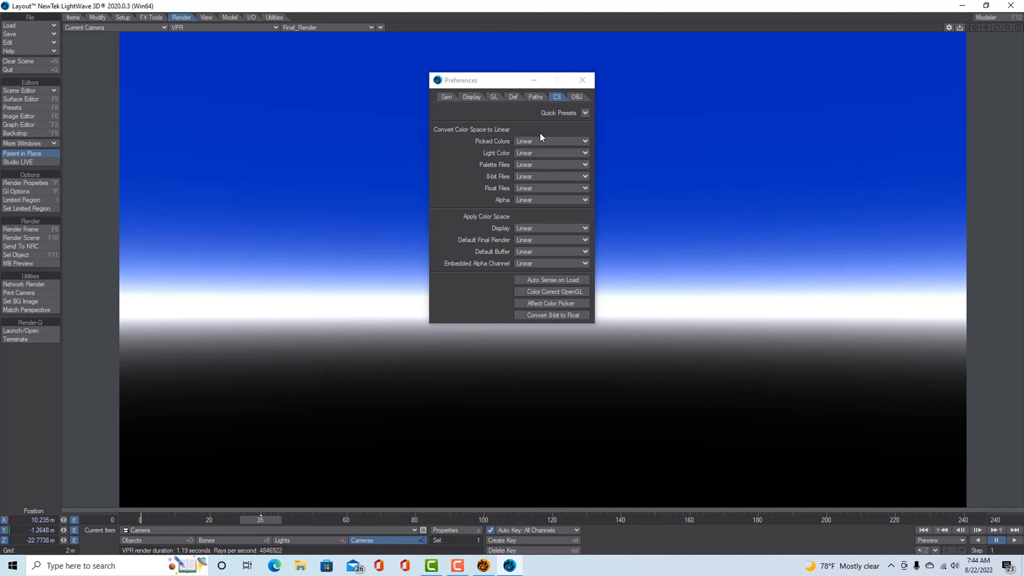
pyautogui.click(585, 113)
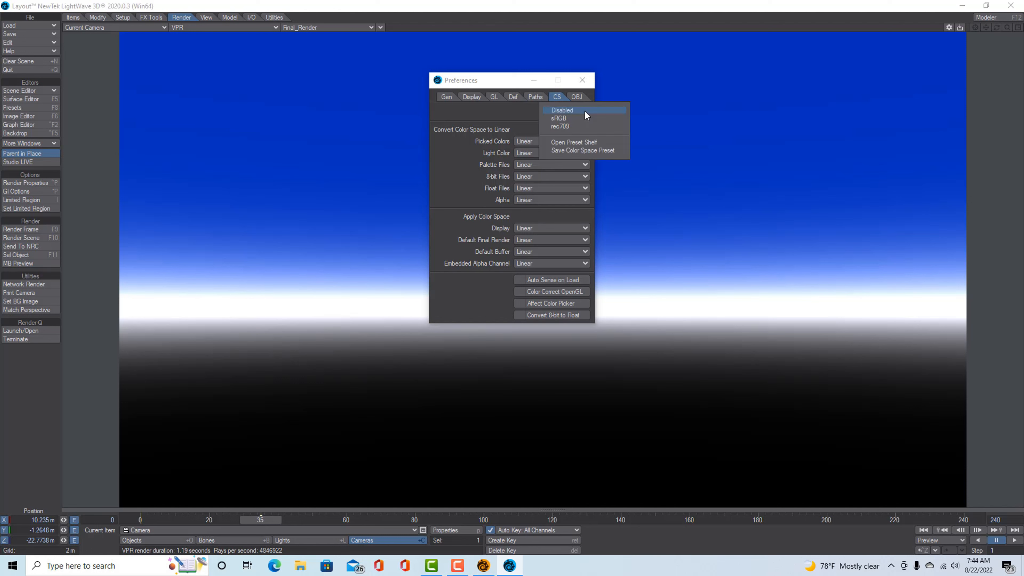
pyautogui.click(566, 118)
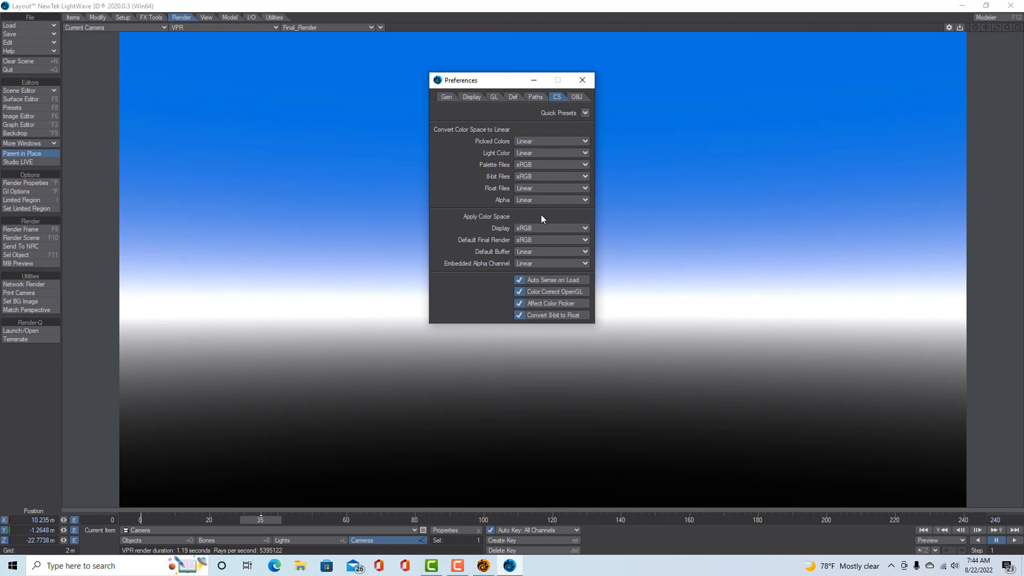
# Close the color space preferences, render frame 35 again, review the RGBA save formats and close the rendered image without saving.
pyautogui.click(582, 79)
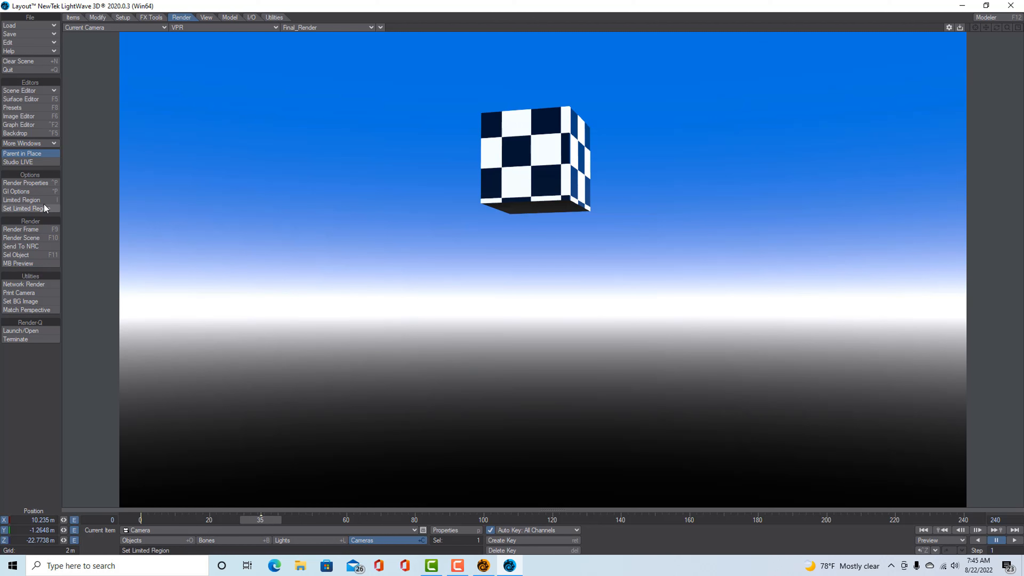
pyautogui.click(37, 231)
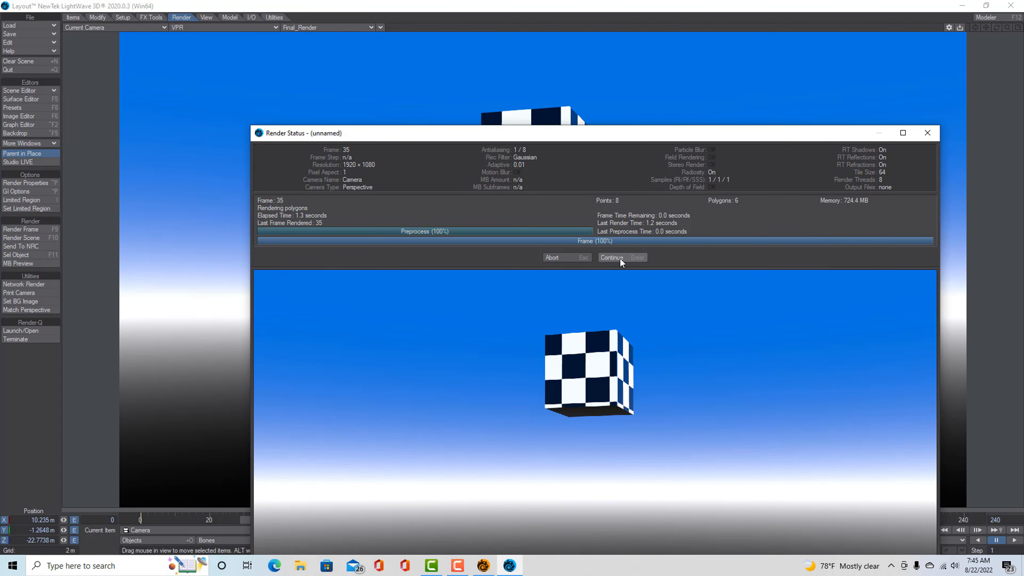
pyautogui.click(620, 258)
pyautogui.click(358, 160)
pyautogui.moveTo(358, 158)
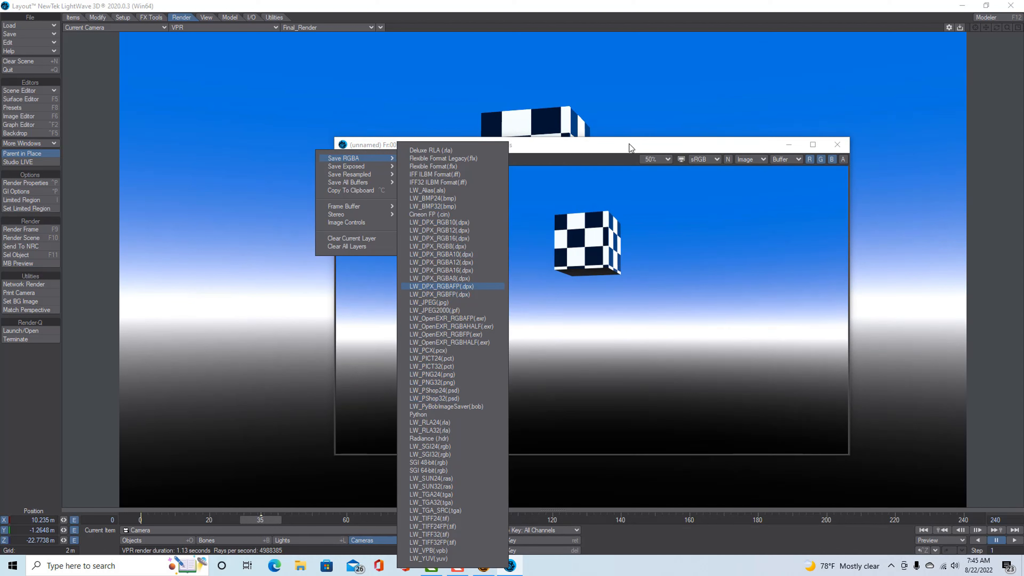
pyautogui.click(841, 149)
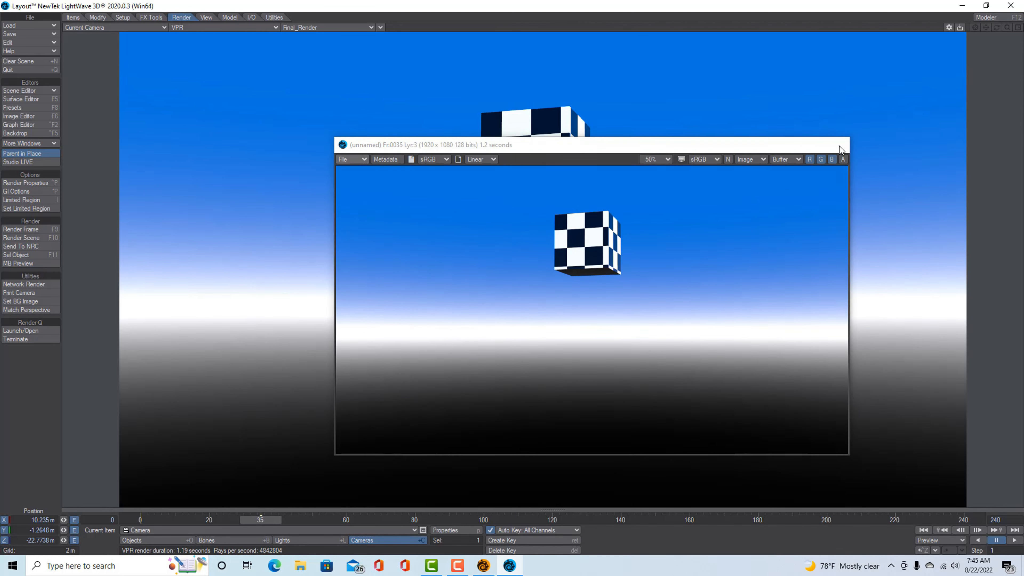
pyautogui.click(838, 146)
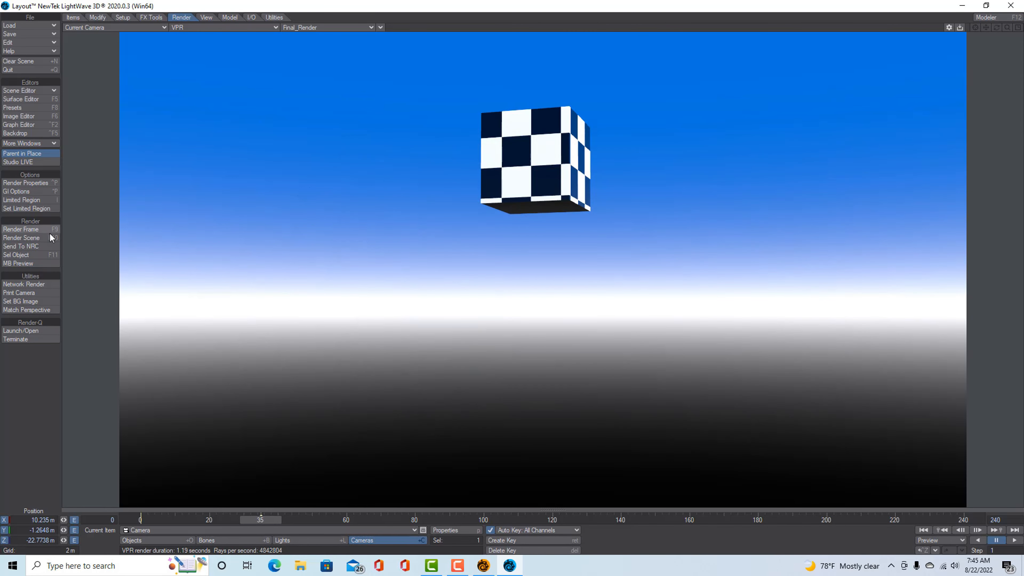
# Start rendering the full scene with the render end frame set to 240 and the render display turned off, and abort the render.
pyautogui.click(36, 238)
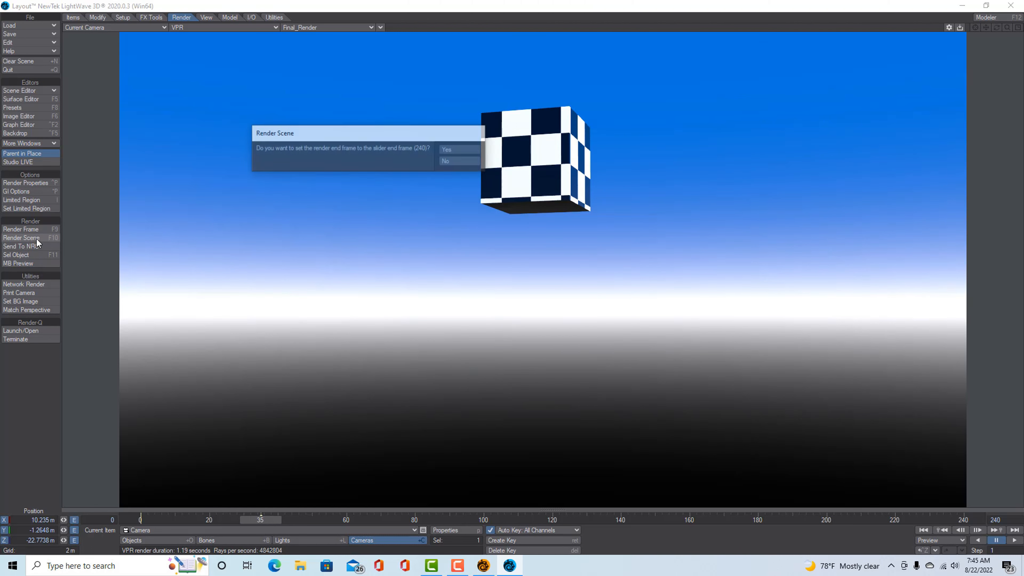
pyautogui.click(459, 151)
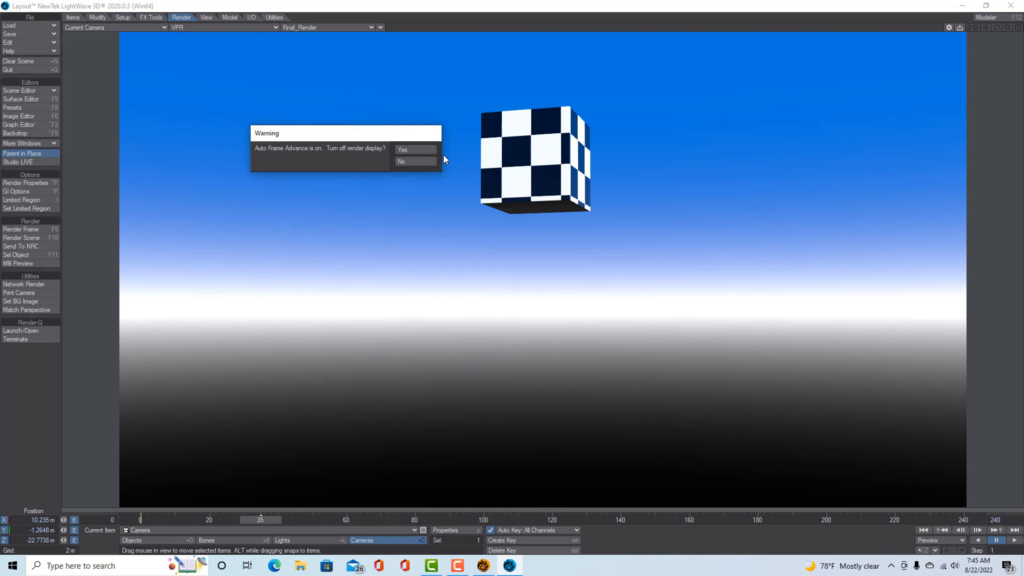
pyautogui.click(418, 150)
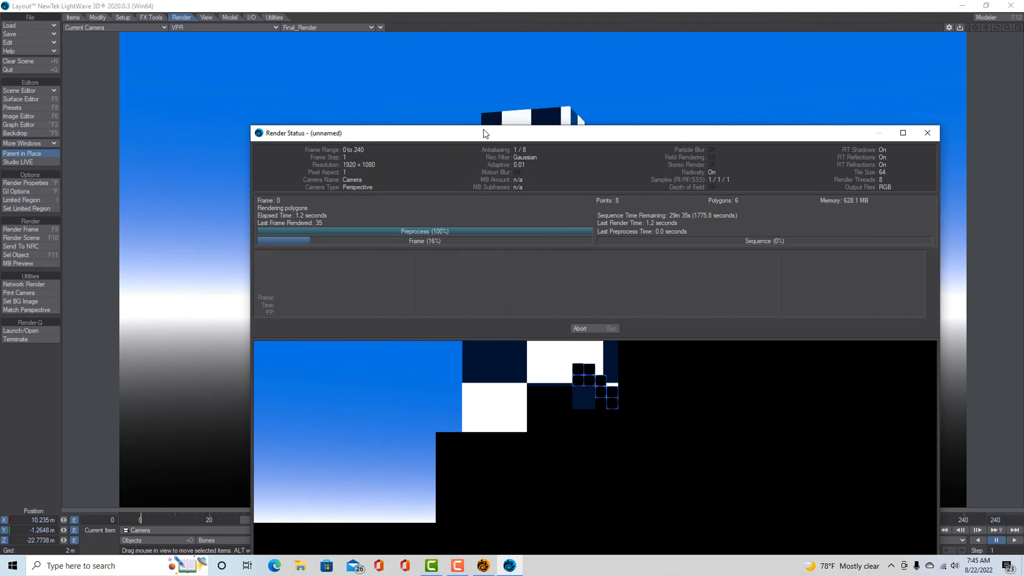
pyautogui.moveTo(482, 133); pyautogui.dragTo(421, 18)
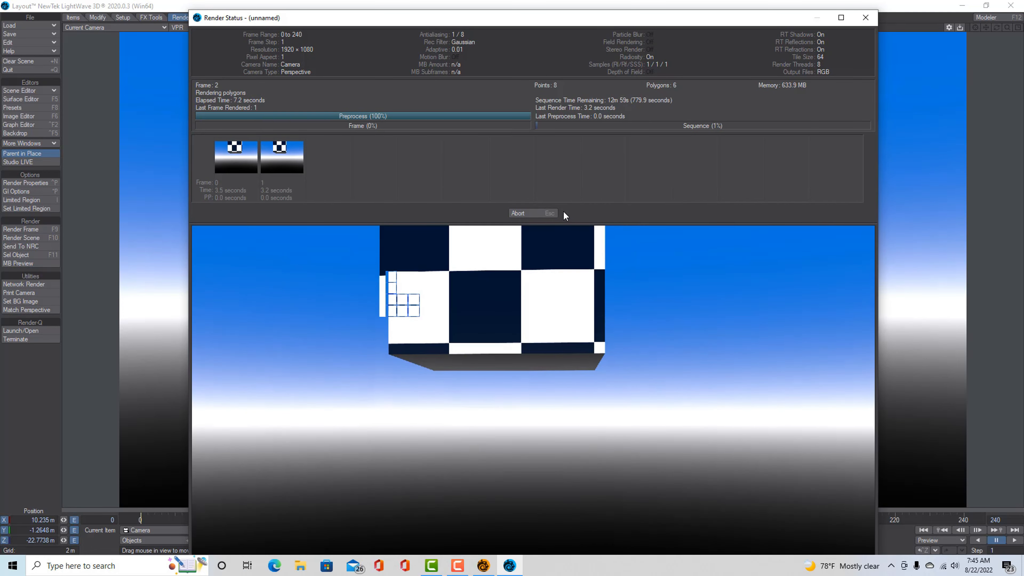
pyautogui.click(535, 212)
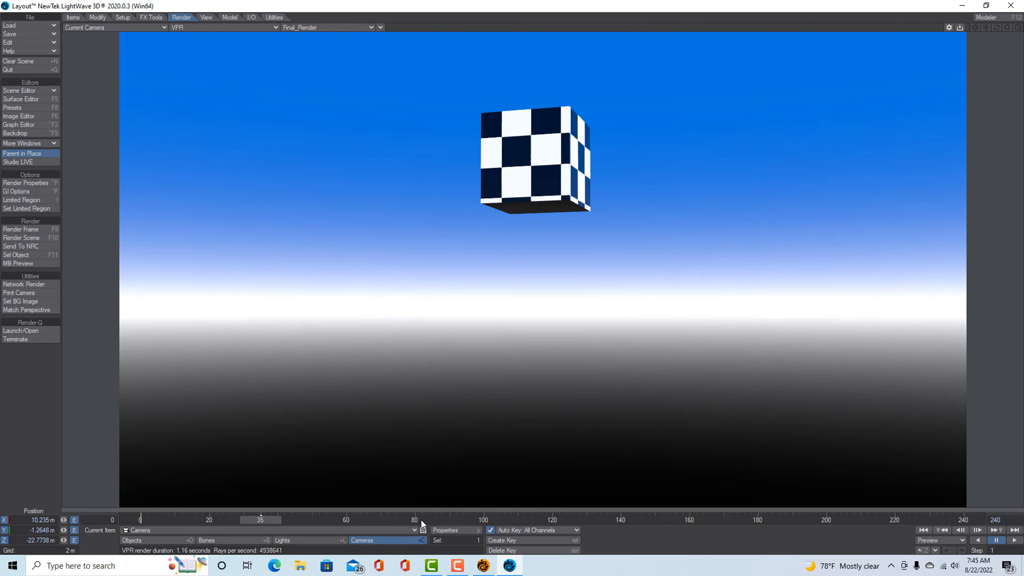
# Check the camera motion between frames 0 and 35 and delete the camera's motion key at frame 0 for all channels.
pyautogui.moveTo(265, 520); pyautogui.dragTo(140, 520)
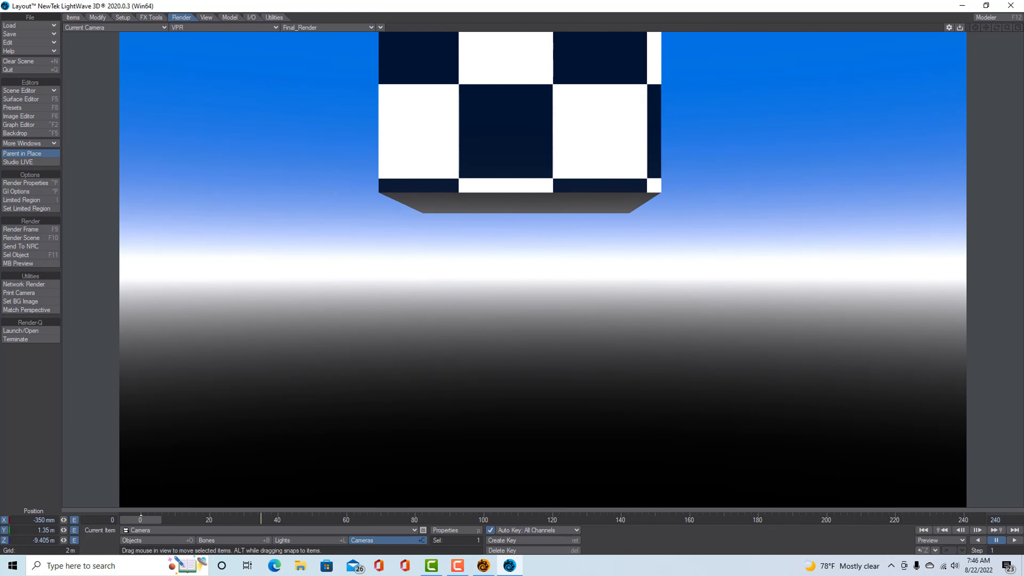
pyautogui.click(159, 521)
pyautogui.moveTo(159, 521); pyautogui.dragTo(189, 521)
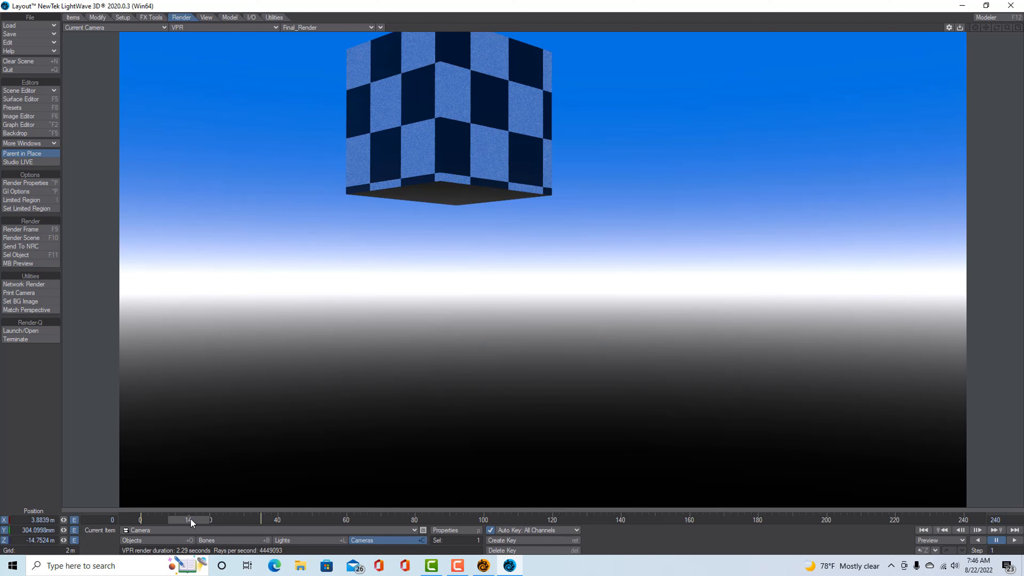
pyautogui.moveTo(190, 518); pyautogui.dragTo(140, 519)
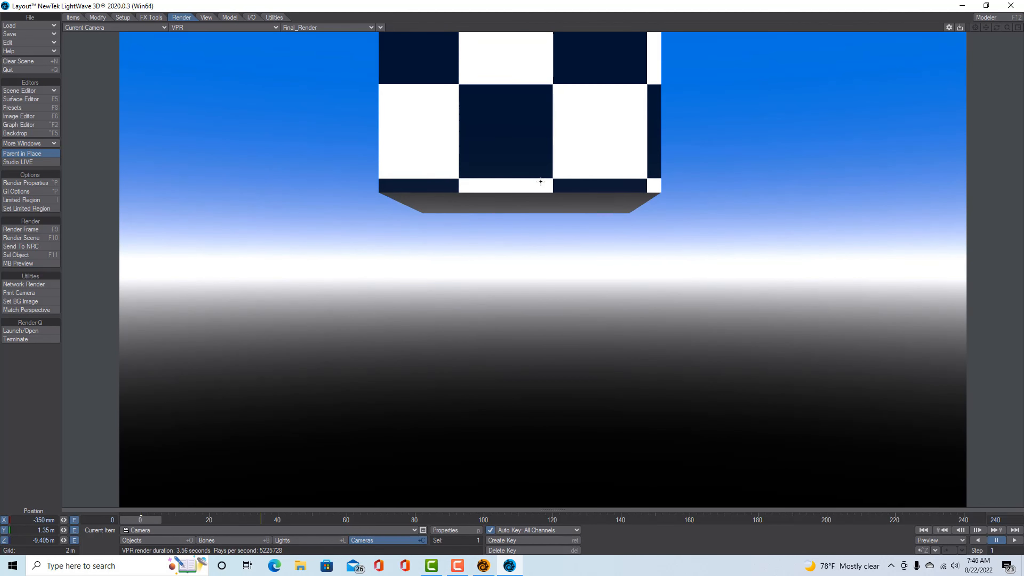
pyautogui.press('Delete')
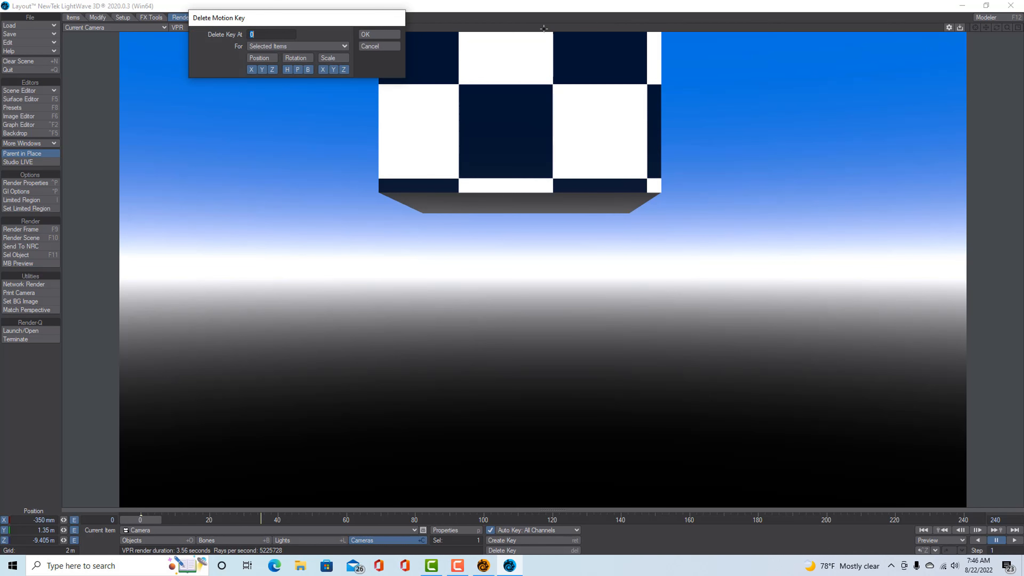
pyautogui.click(384, 36)
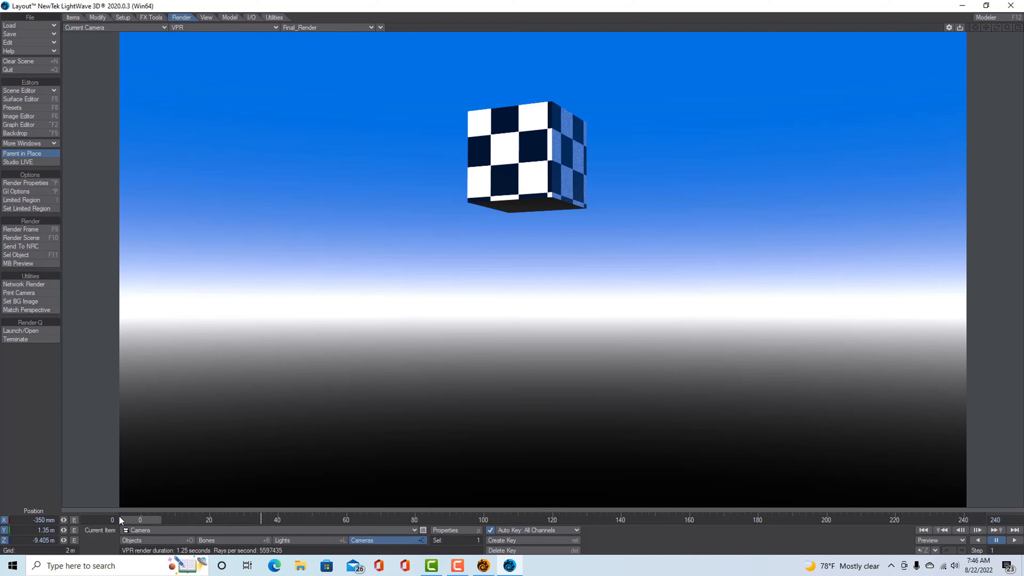
# Enlarge the timeline and move the camera's key from frame 35 to frame 0.
pyautogui.click(261, 512)
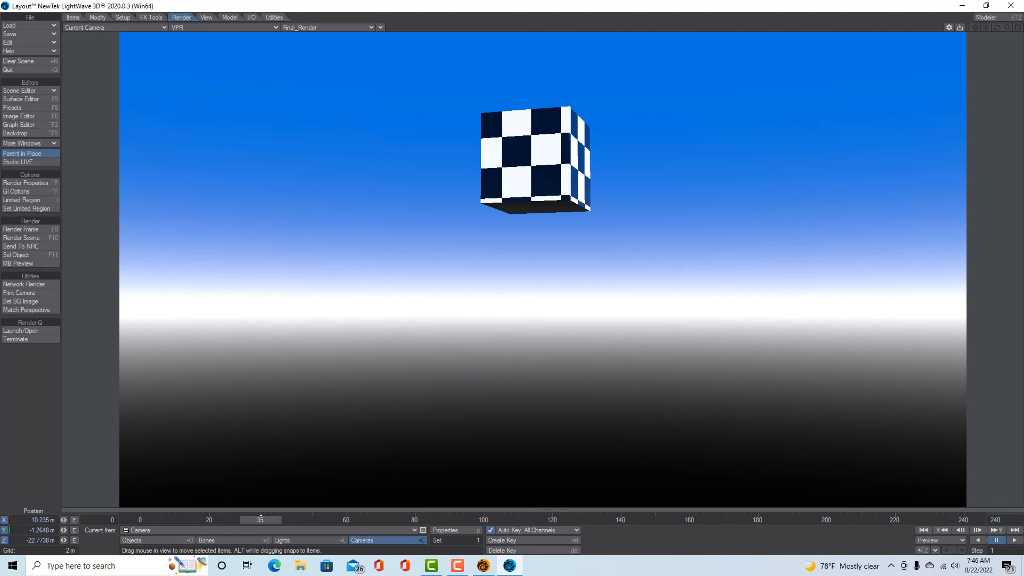
pyautogui.moveTo(261, 511); pyautogui.dragTo(261, 500)
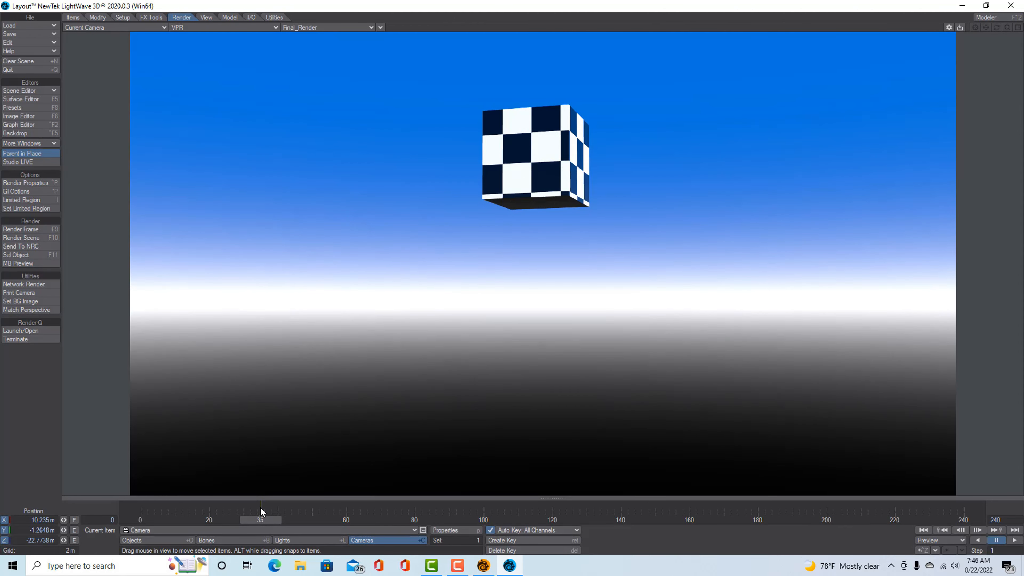
pyautogui.moveTo(260, 505); pyautogui.dragTo(141, 506)
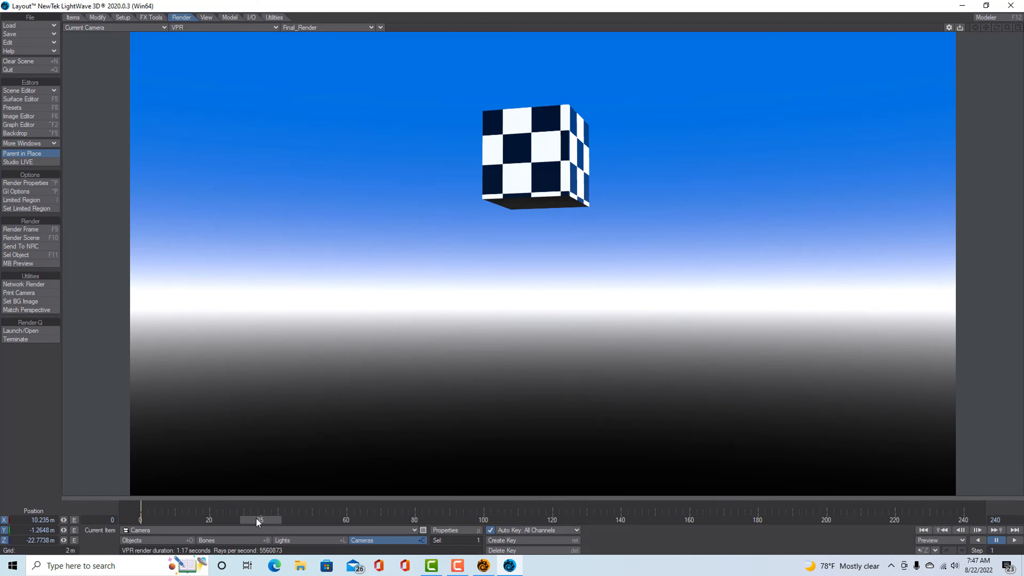
# Play the animation from the first frame to check the box's motion through the camera, and rewind to frame 0.
pyautogui.click(925, 530)
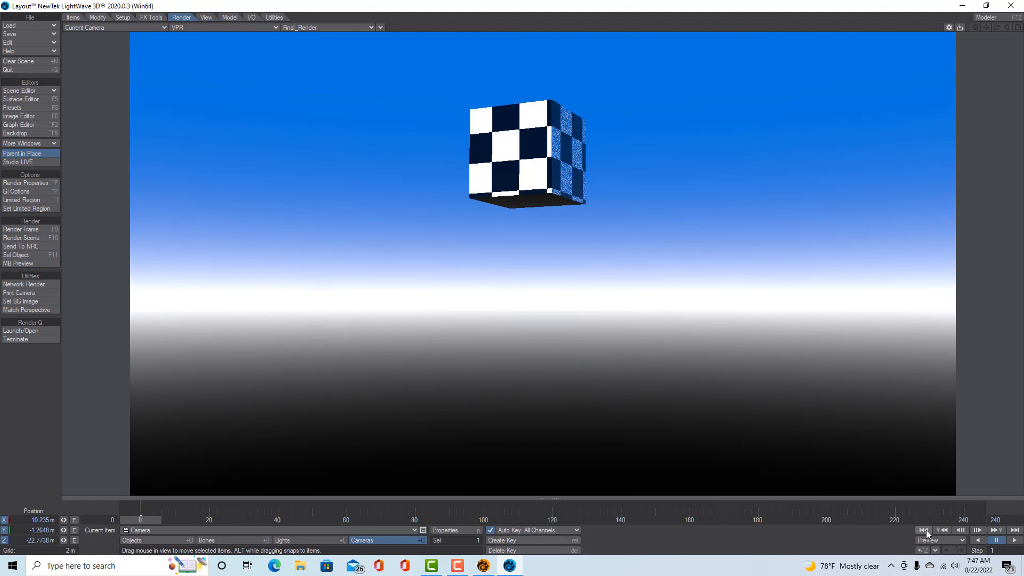
pyautogui.click(1015, 540)
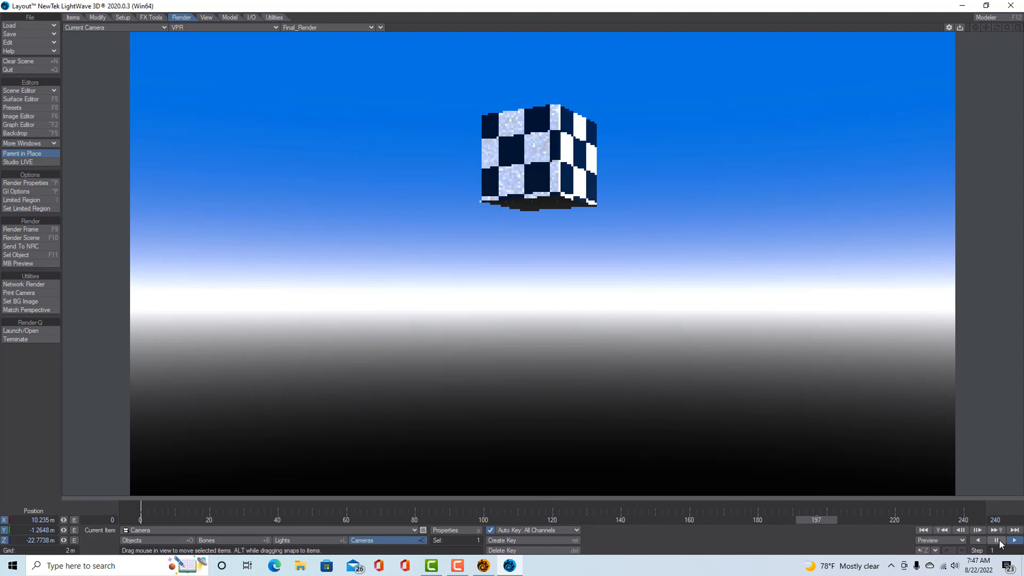
pyautogui.click(996, 540)
pyautogui.click(923, 530)
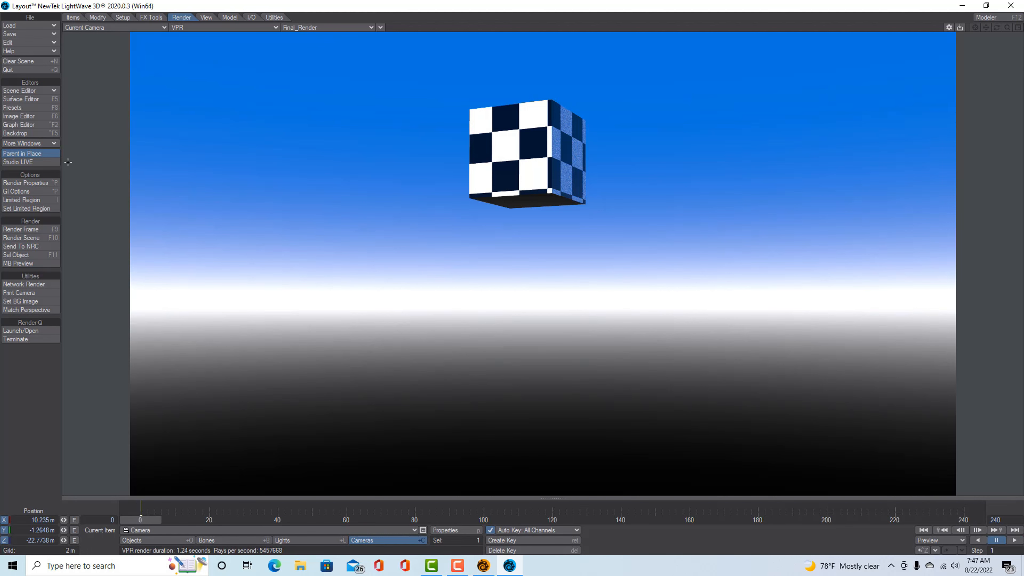
# Render the scene sequence again to check the first frames with the fixed camera, and abort the render.
pyautogui.click(41, 237)
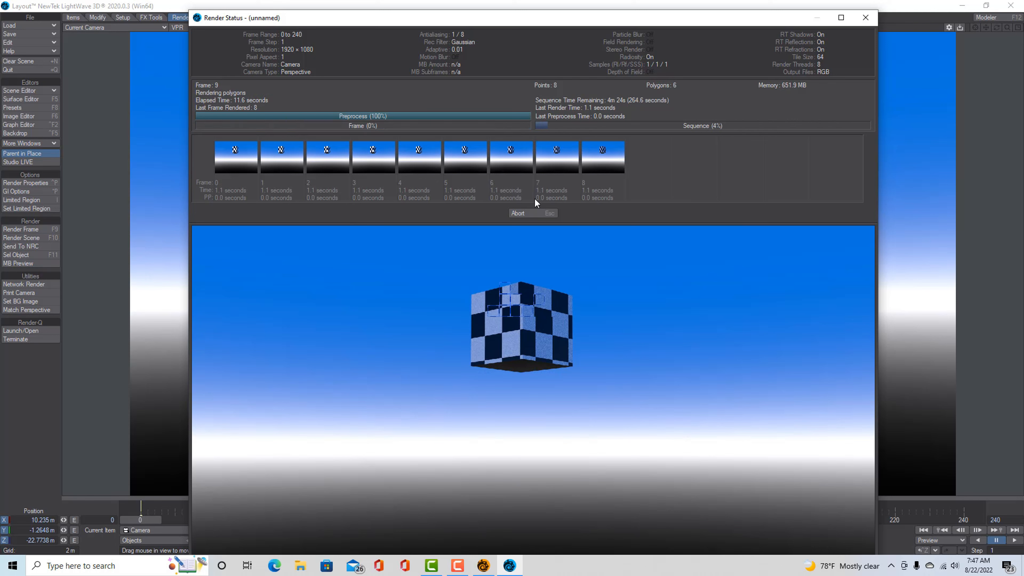
pyautogui.click(528, 212)
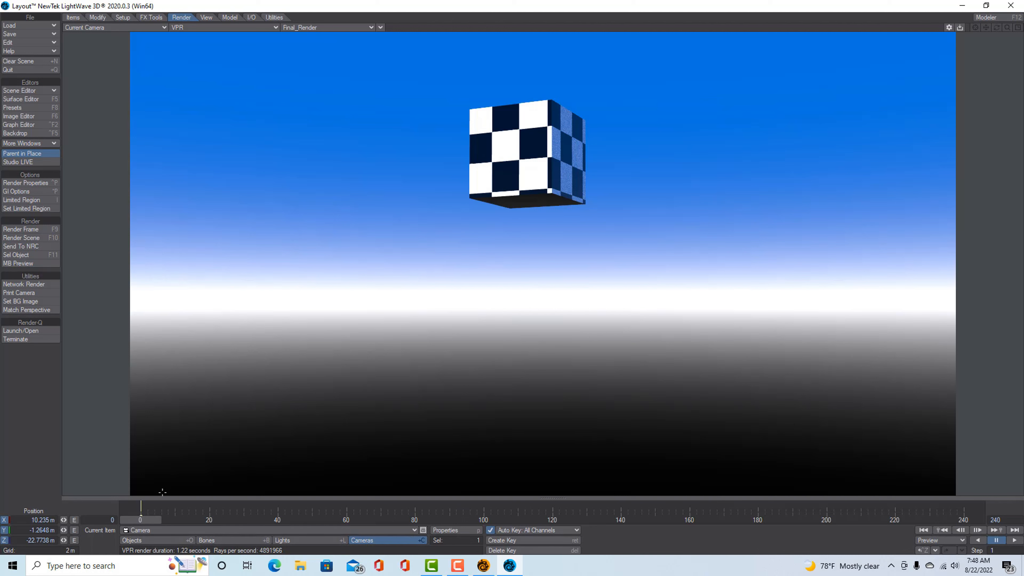
# Inspect the keyframes of the box2 object on the timeline and reselect the camera.
pyautogui.press('y')
pyautogui.click(162, 538)
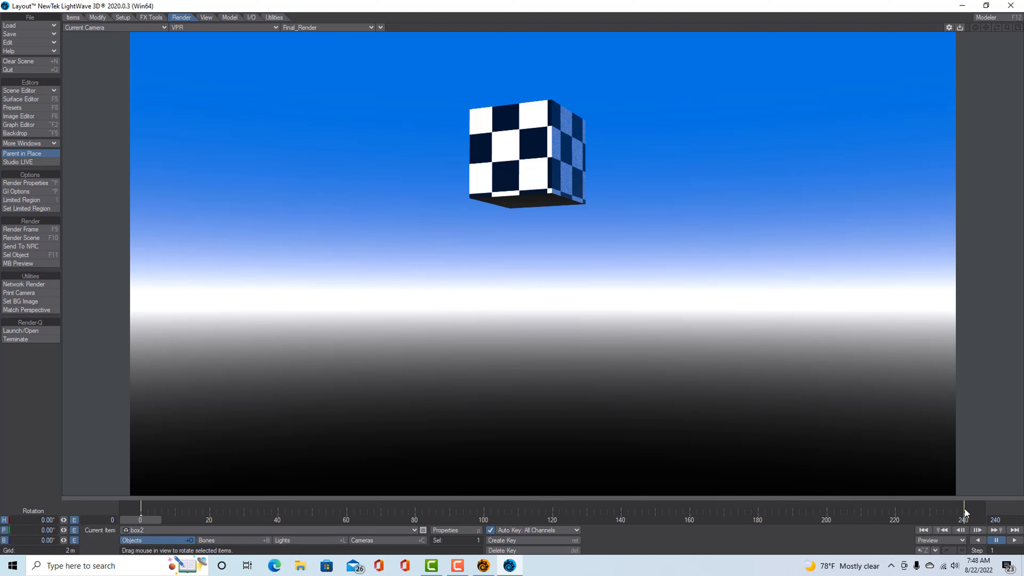
pyautogui.click(377, 540)
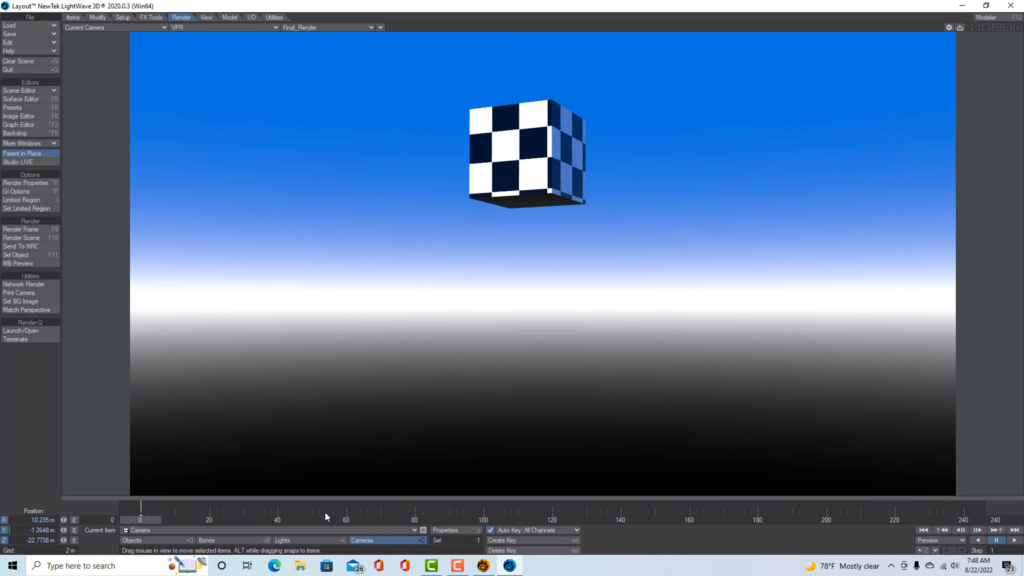